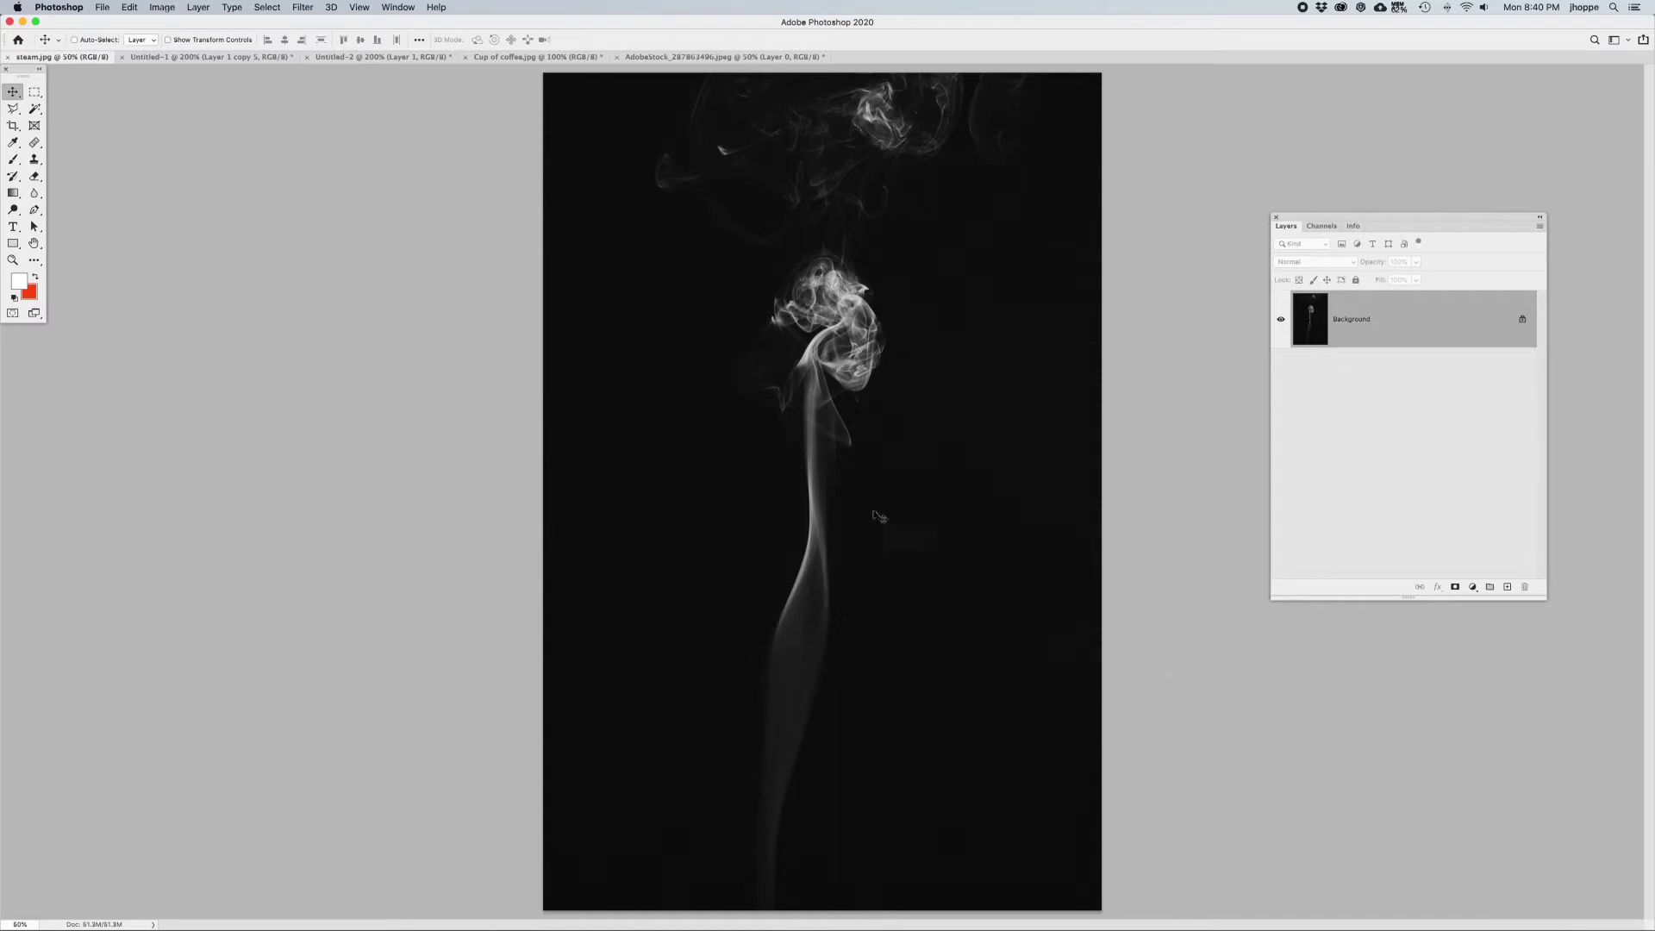
# - View the Cup of coffee.jpg photo and return to steam.jpg
pyautogui.click(546, 58)
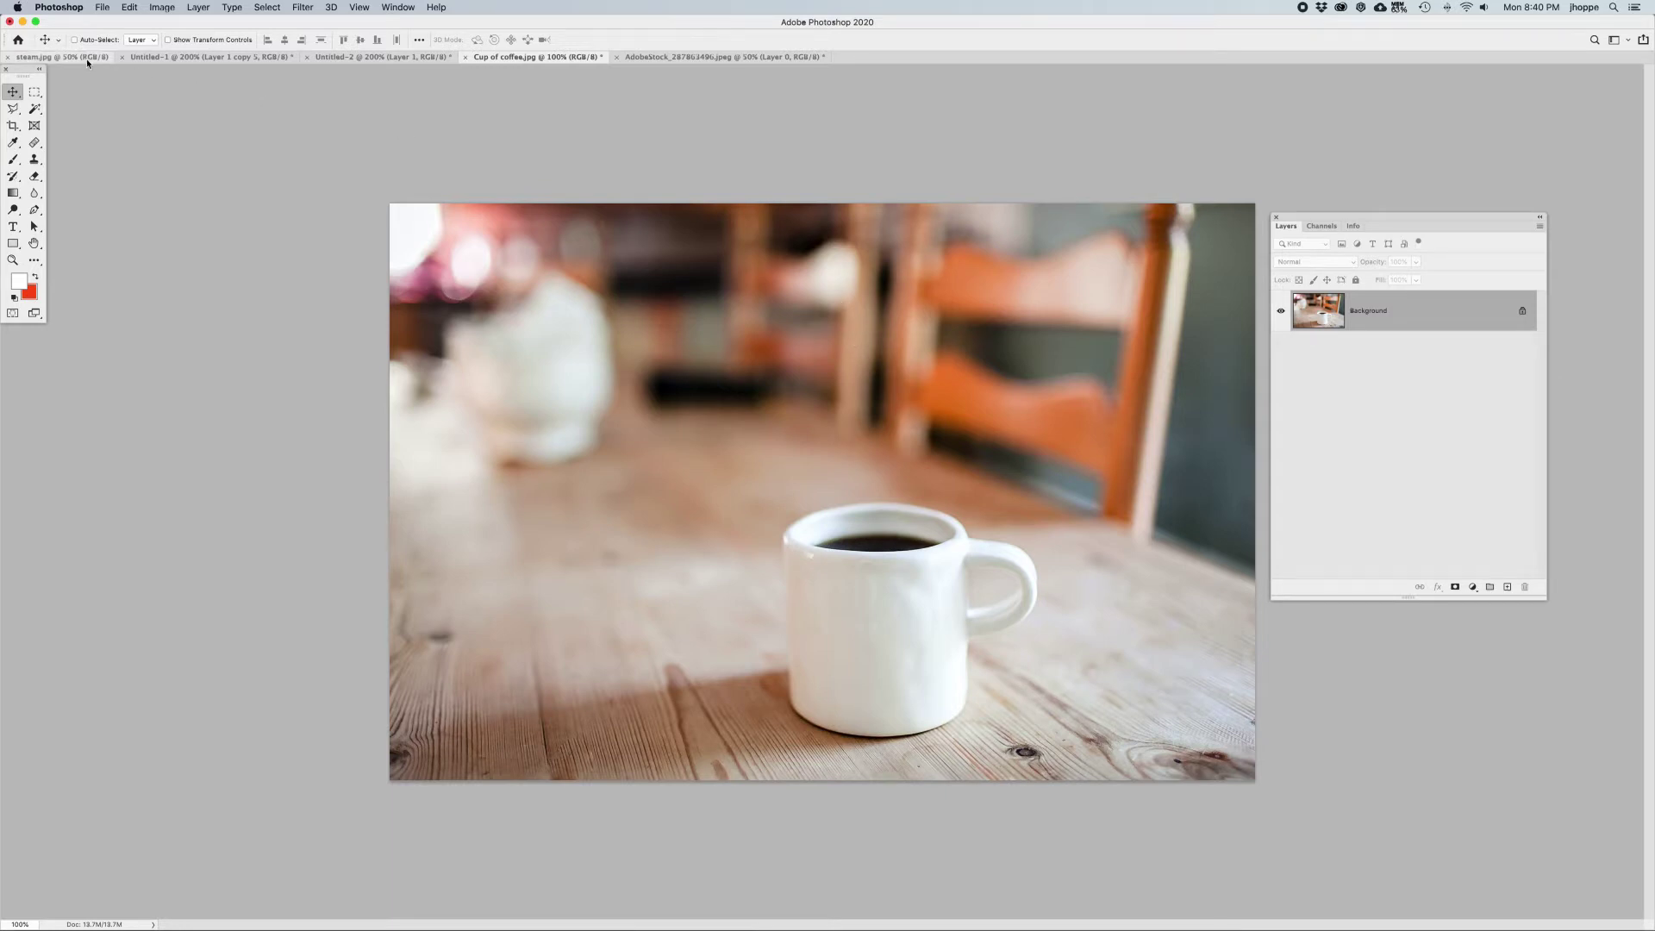
pyautogui.click(58, 56)
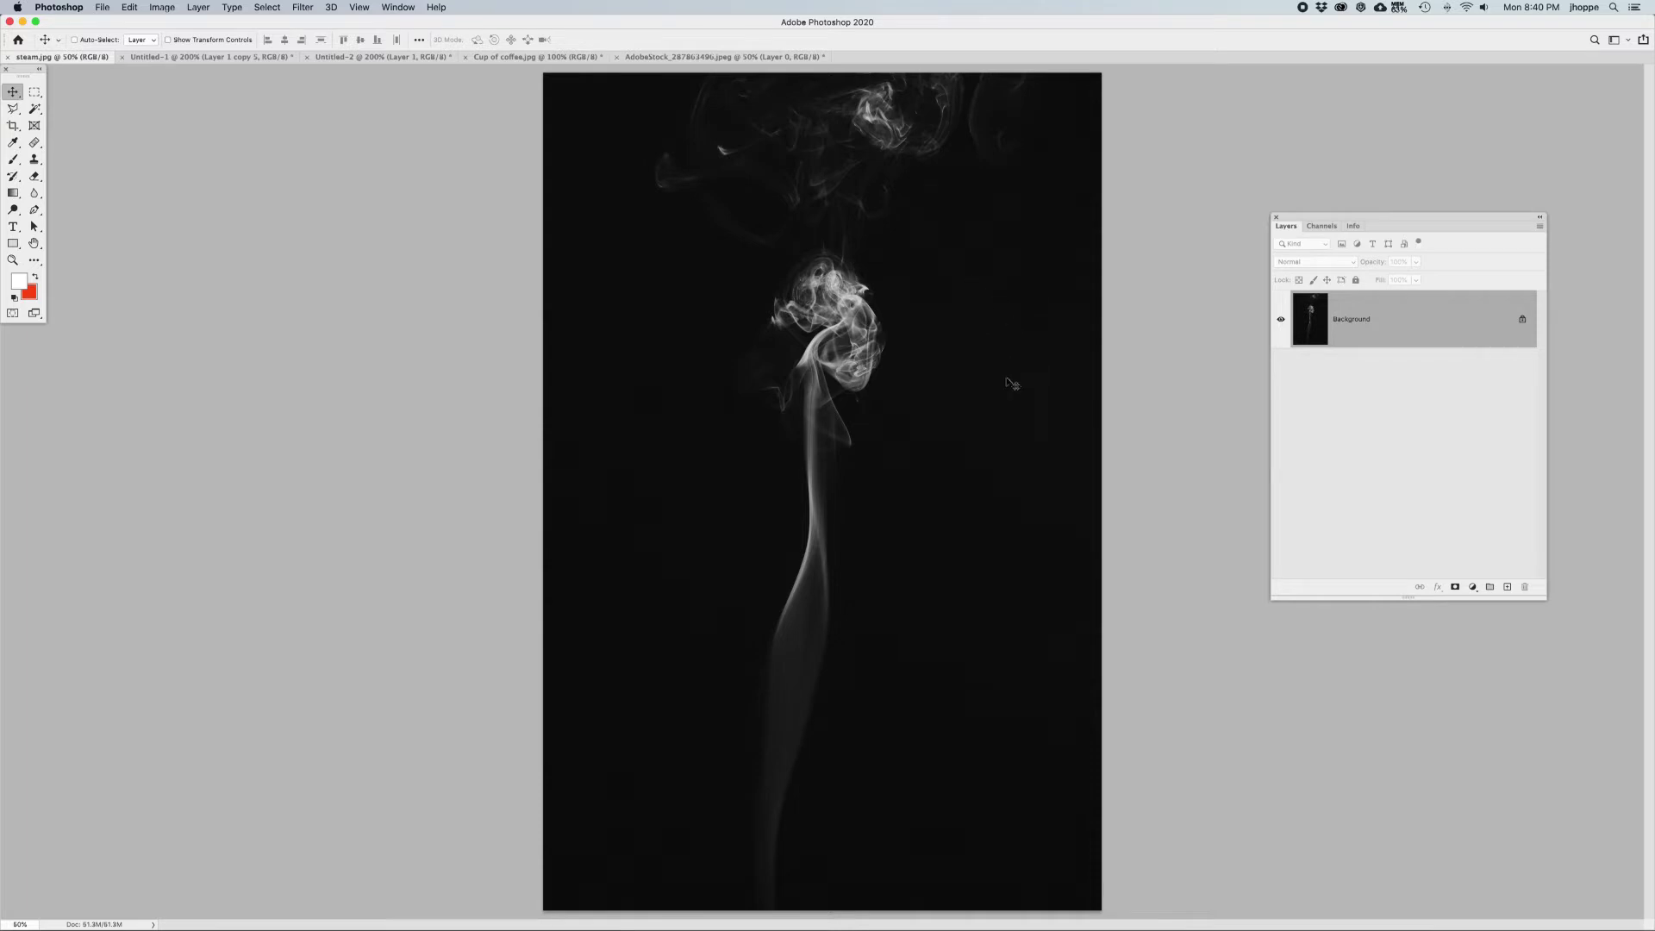
# - Display the Info readout for steam.jpg and place it beside the smoke, overlapping the image's edge
pyautogui.click(395, 6)
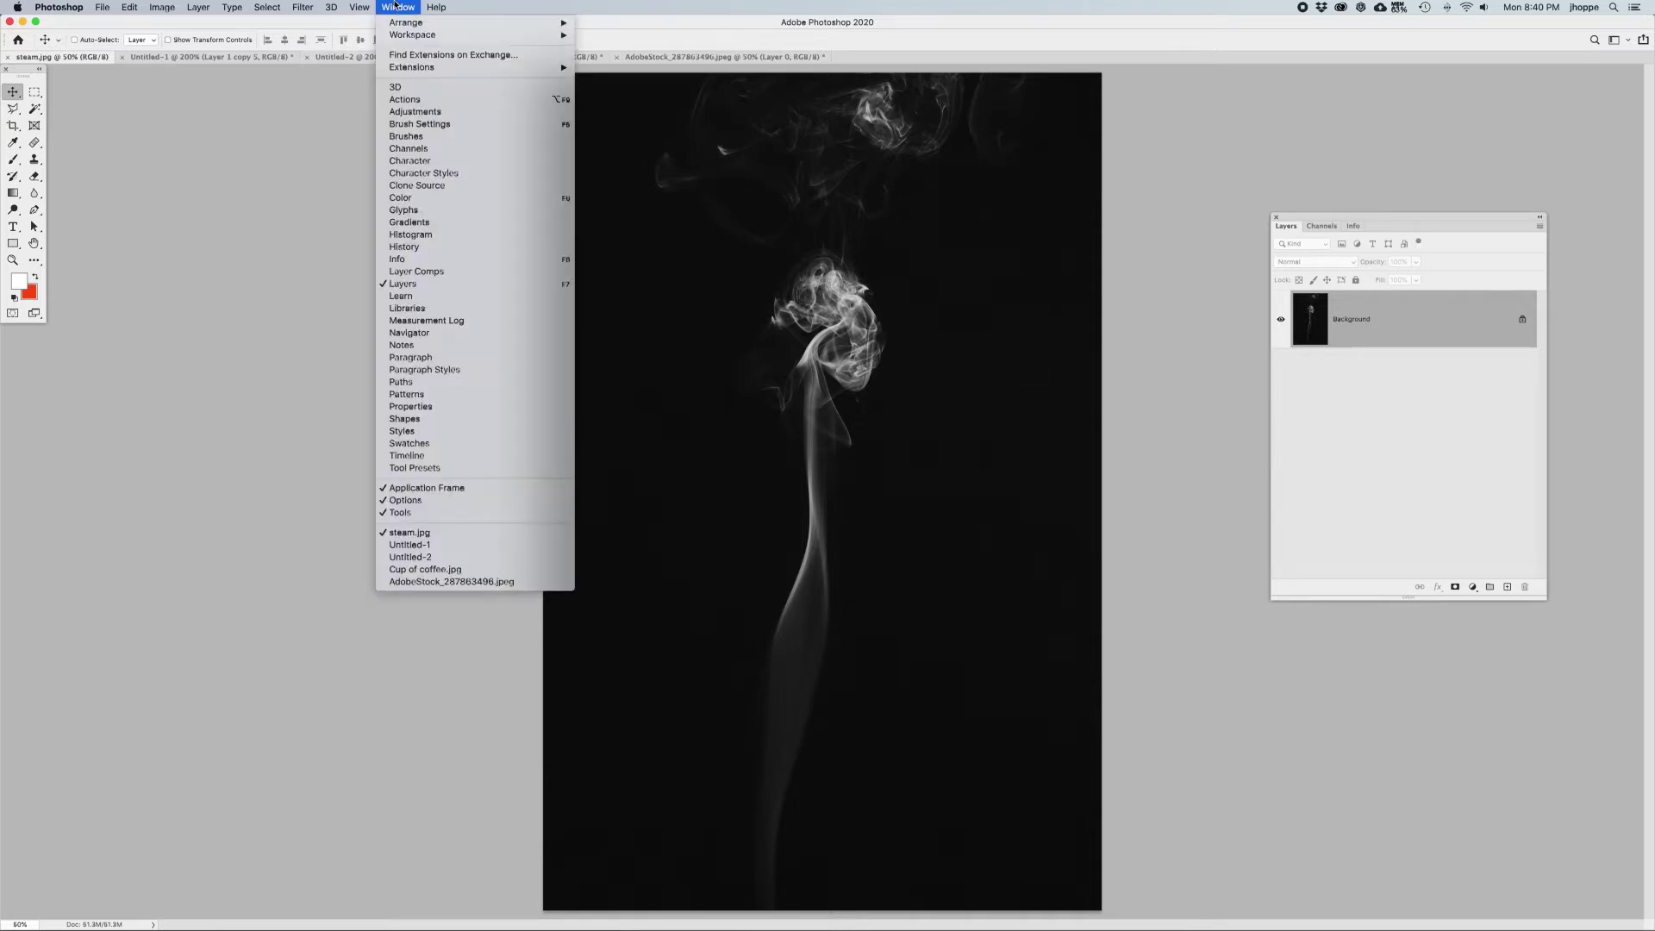
pyautogui.click(412, 256)
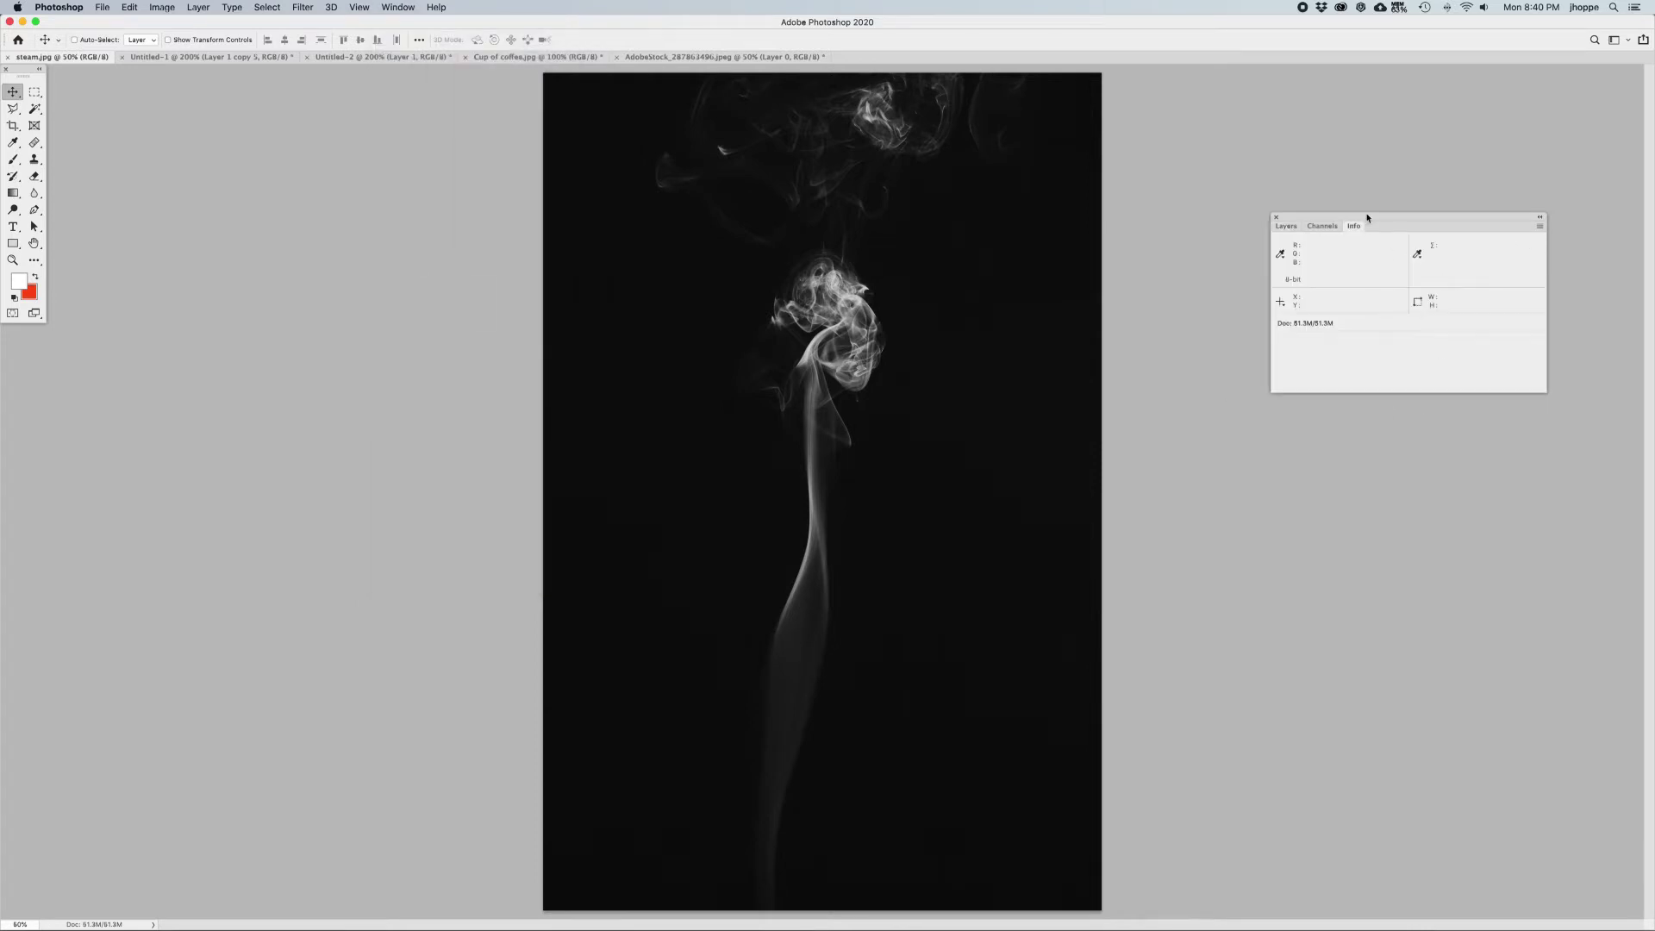
pyautogui.moveTo(1367, 217); pyautogui.dragTo(1340, 256)
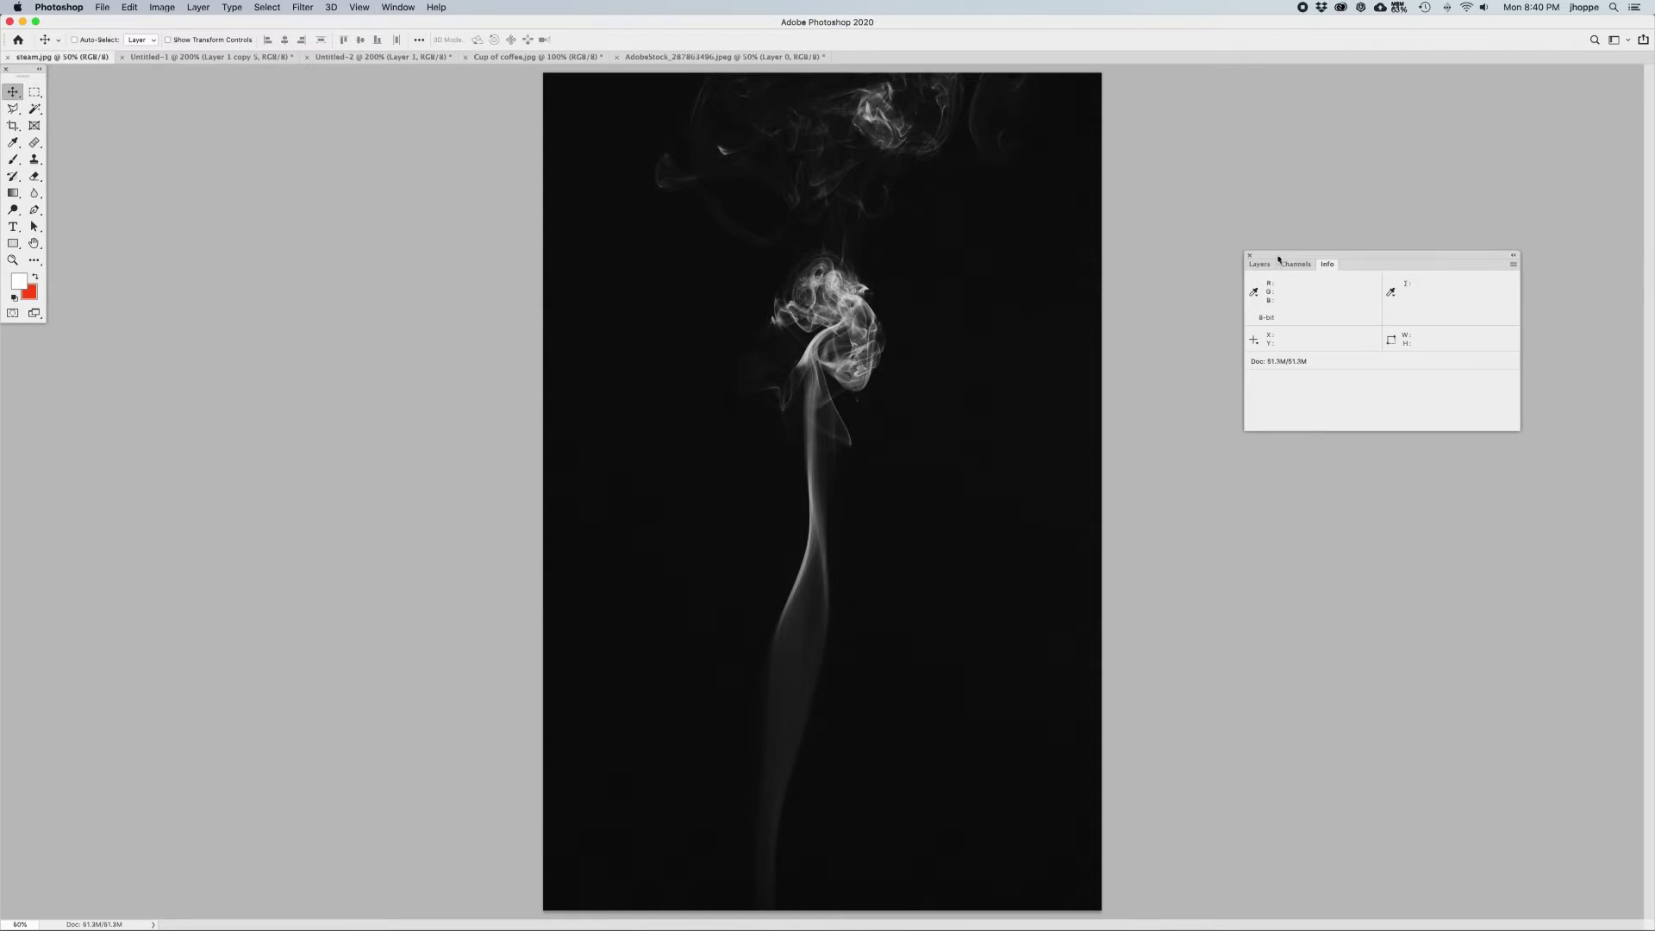
pyautogui.moveTo(1379, 256); pyautogui.dragTo(1160, 331)
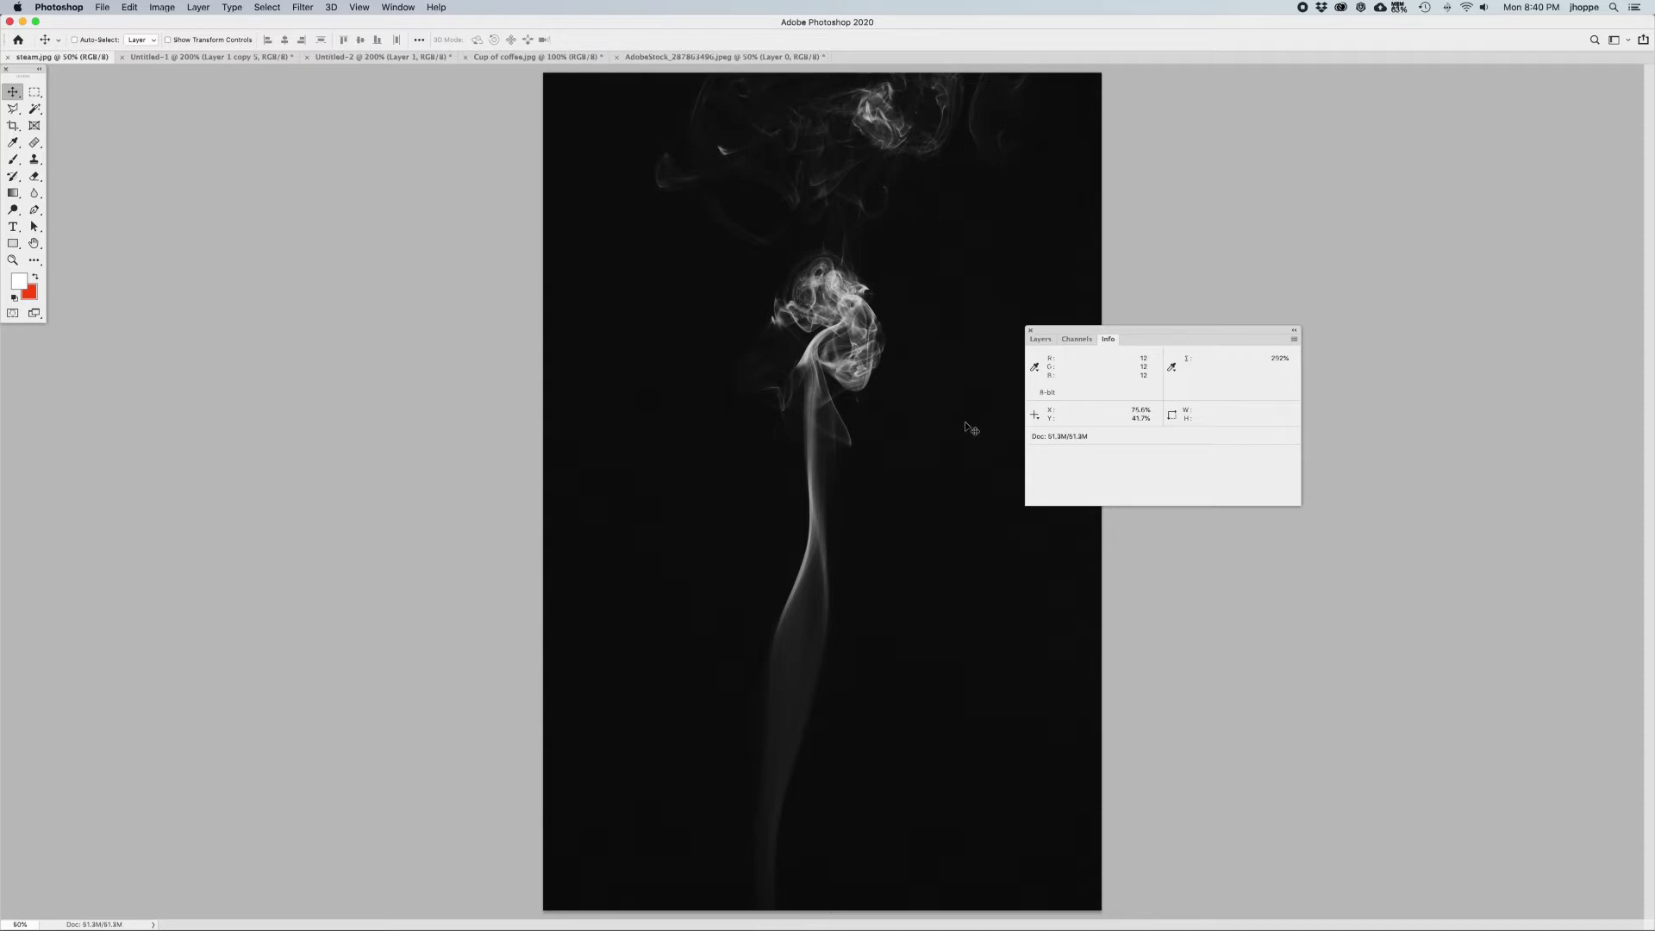
pyautogui.moveTo(1042, 336); pyautogui.dragTo(1055, 338)
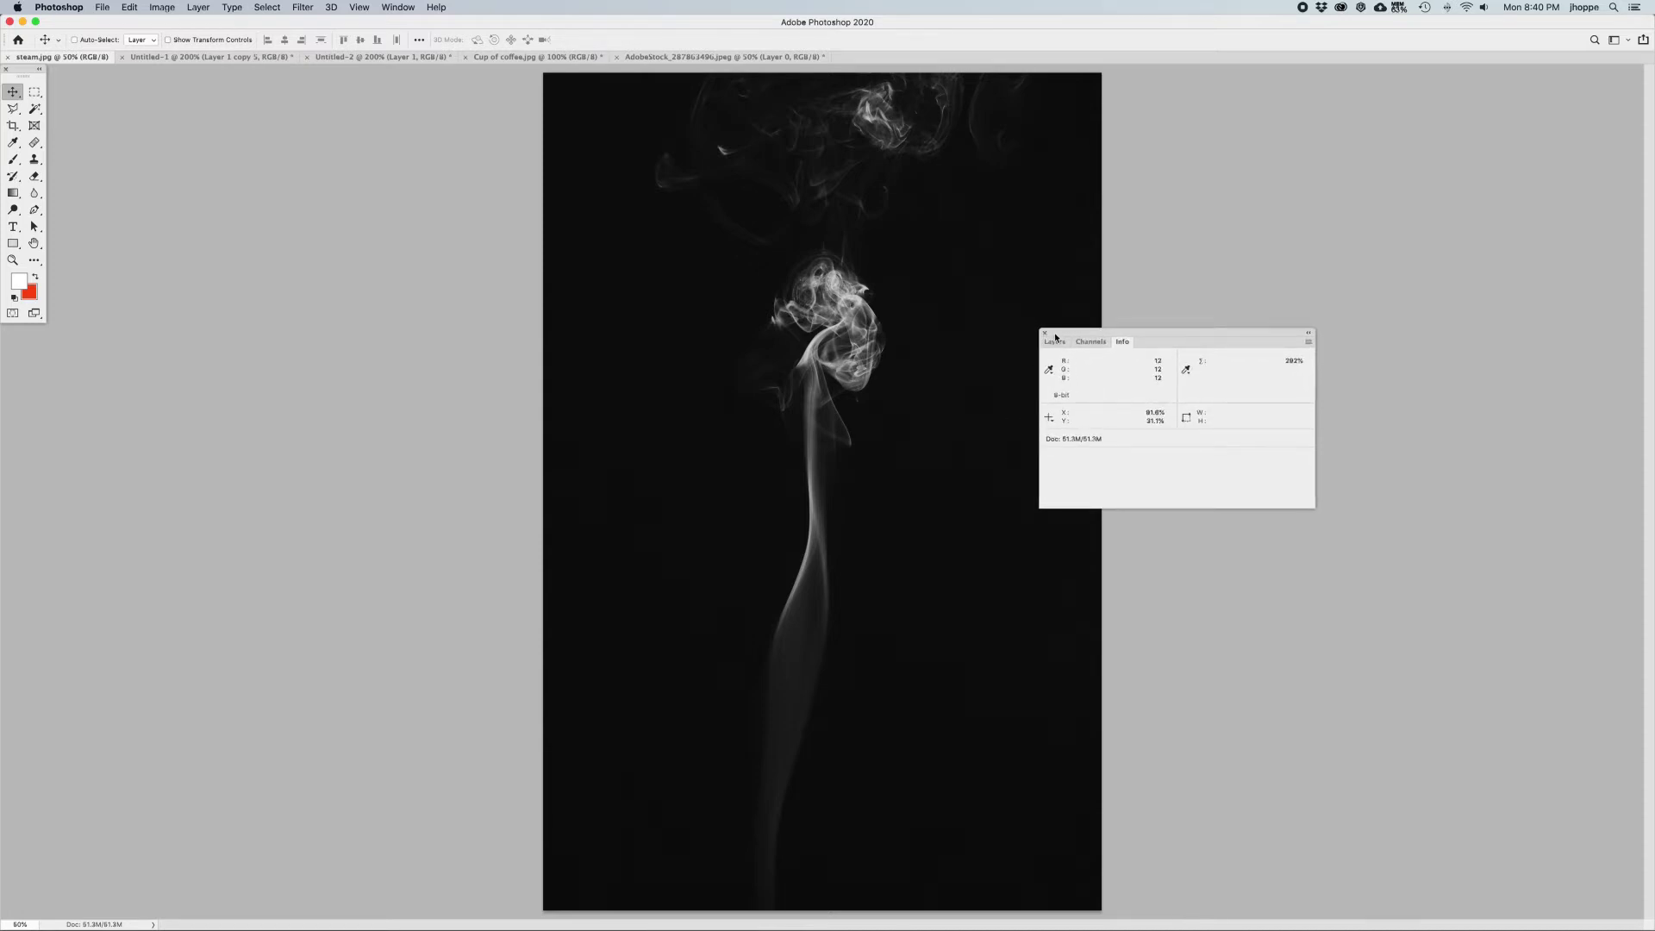
# - Raise the black point in Levels until the smoke image's background is pure black
pyautogui.press('super+l')
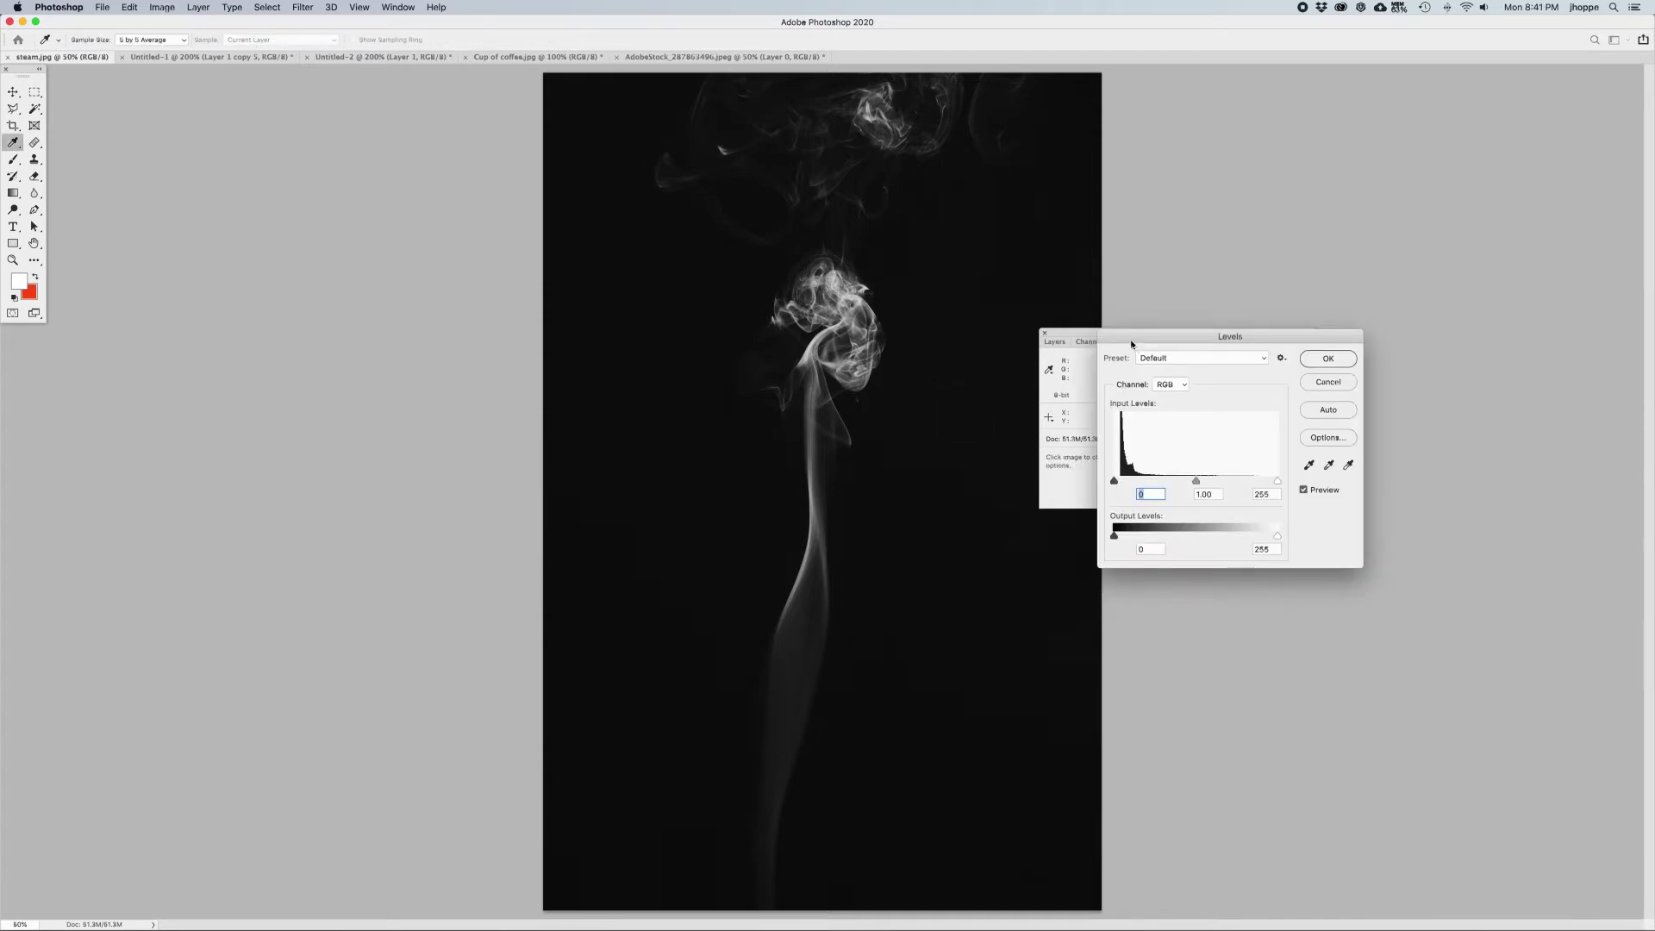
pyautogui.moveTo(1133, 338); pyautogui.dragTo(736, 282)
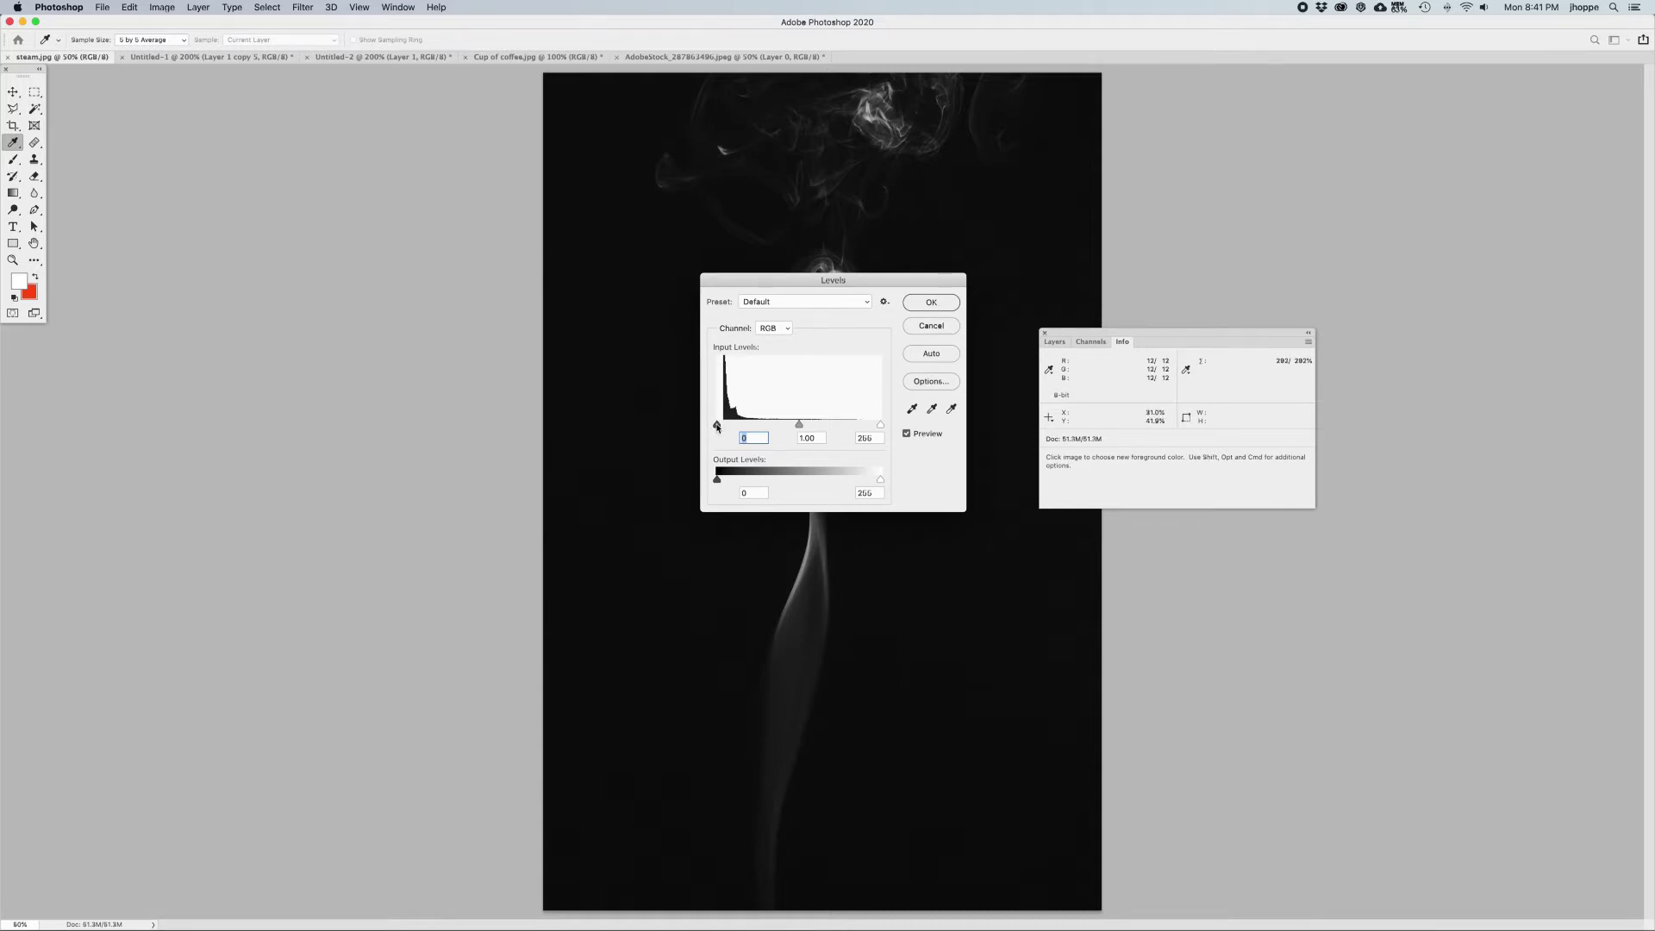
pyautogui.moveTo(718, 426); pyautogui.dragTo(726, 427)
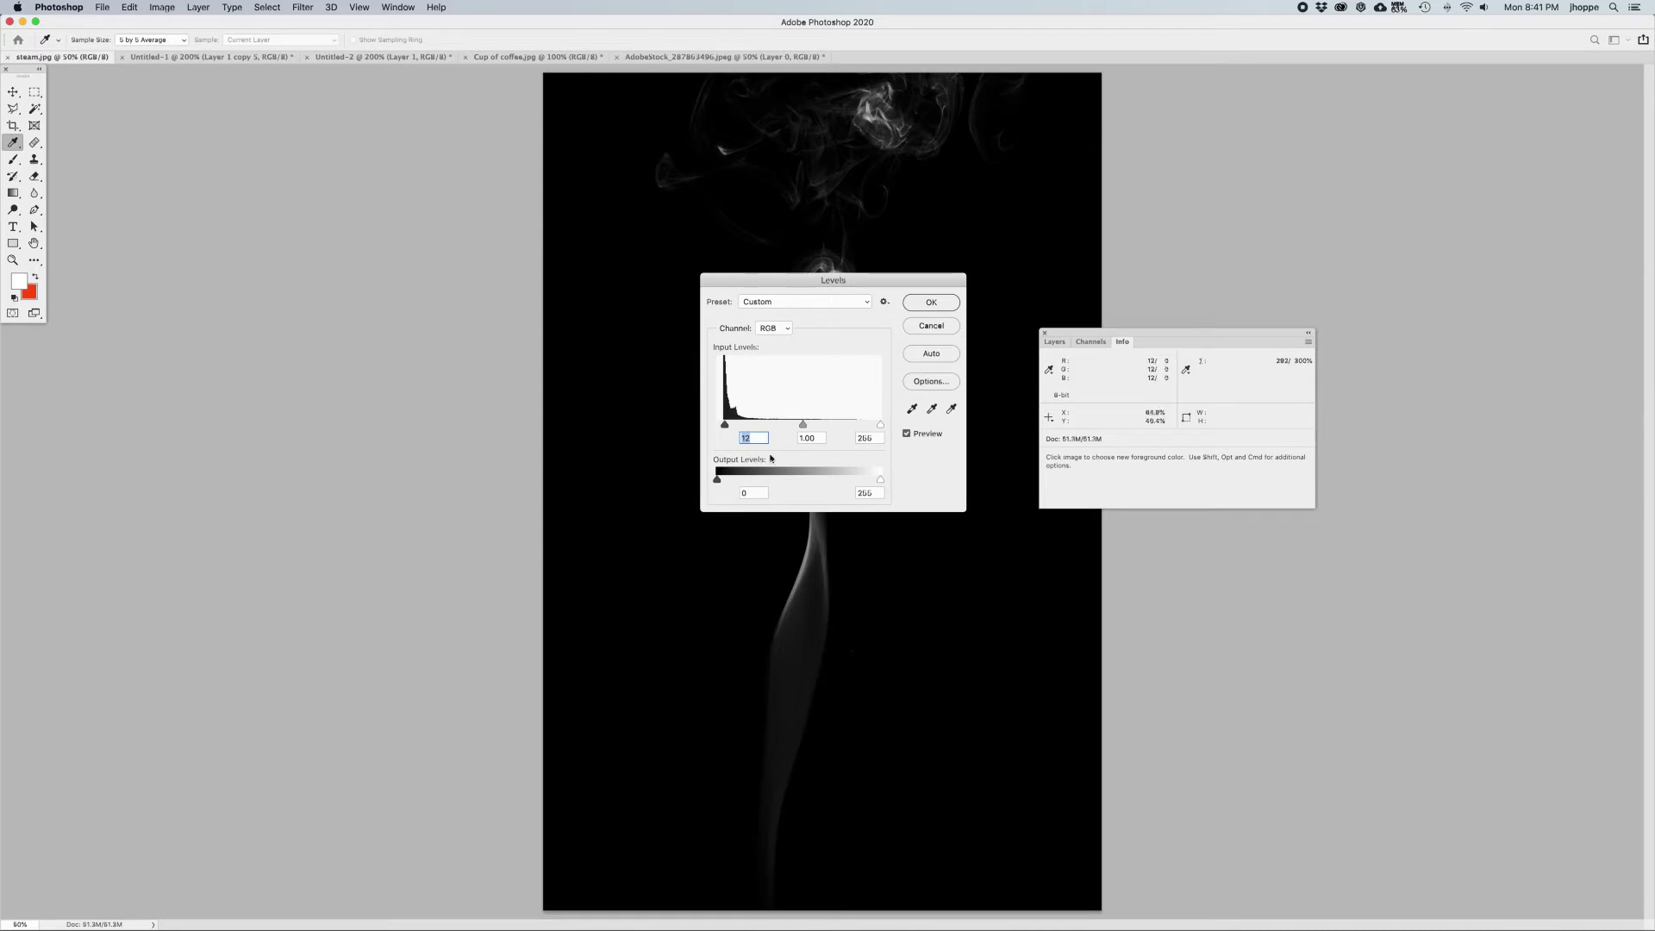
pyautogui.moveTo(724, 425); pyautogui.dragTo(728, 425)
pyautogui.click(931, 302)
pyautogui.press('v')
# - Move the Info readout off the image, show the Layers list and invert the image to dark smoke on white
pyautogui.moveTo(1073, 329); pyautogui.dragTo(1224, 295)
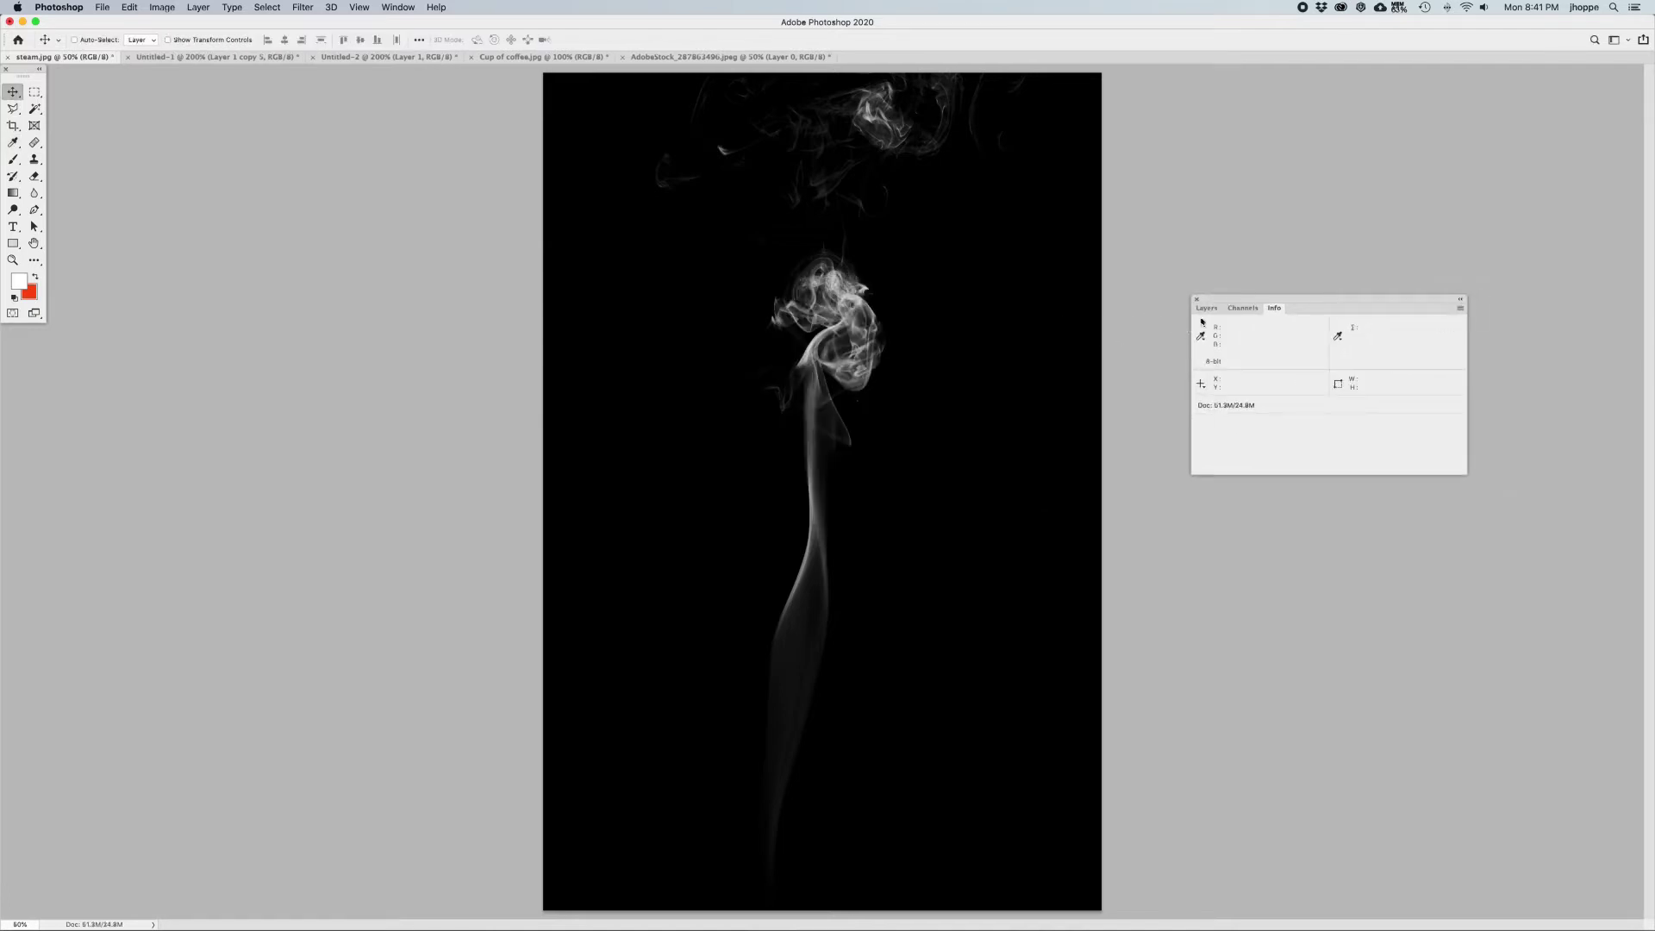
pyautogui.click(1207, 309)
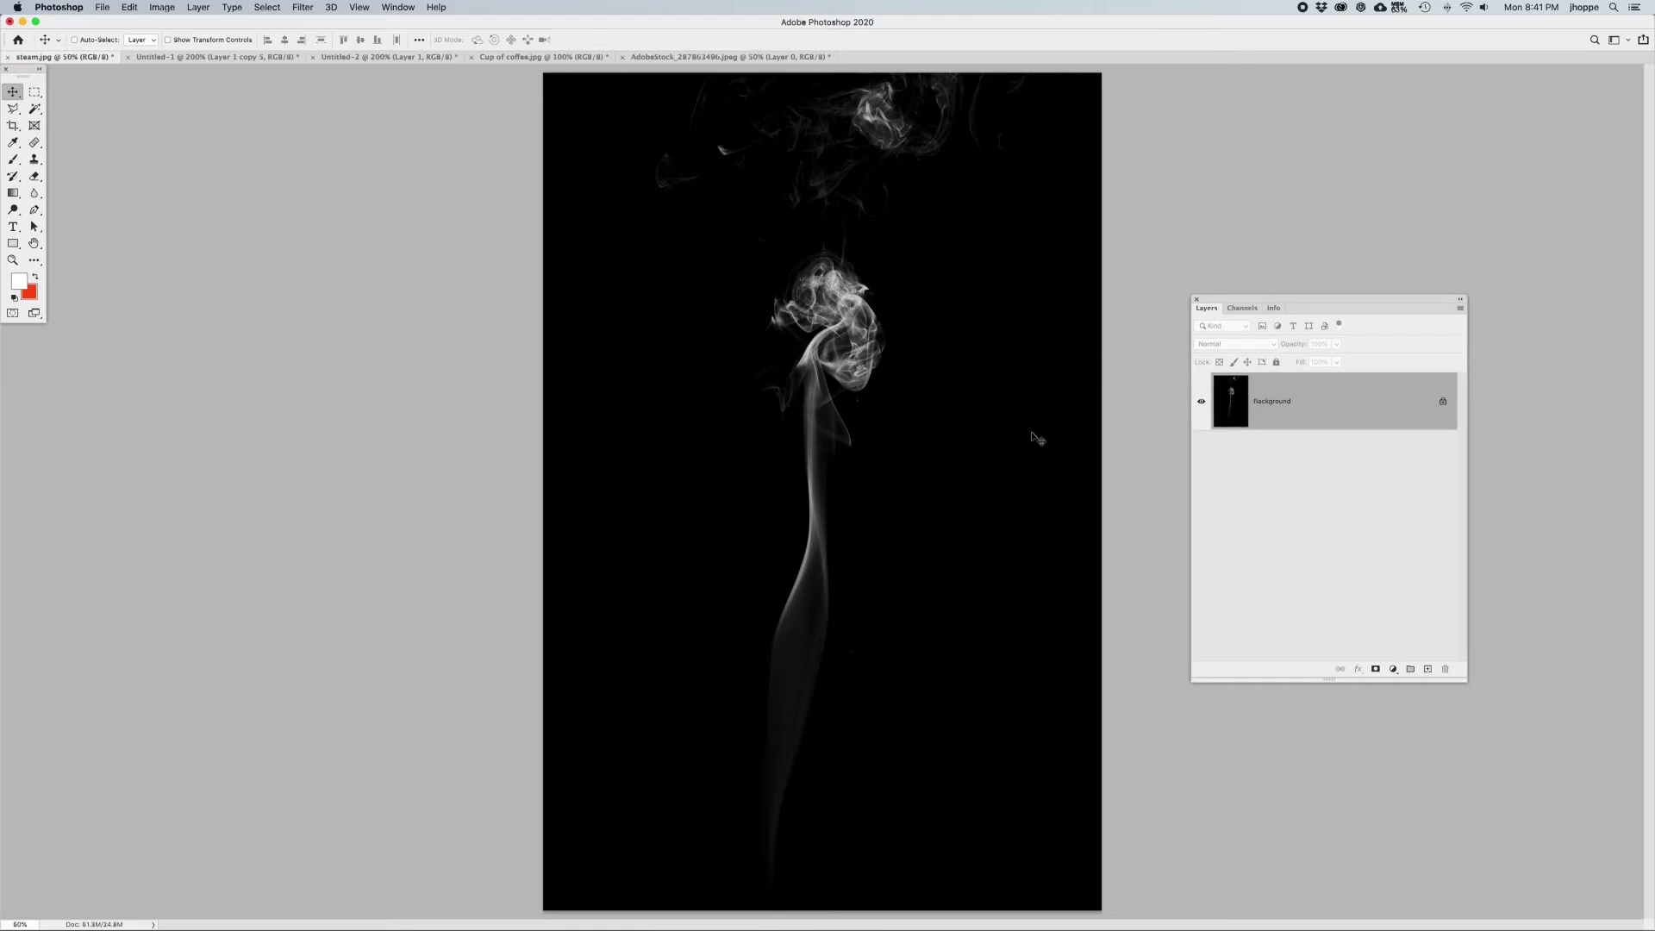
pyautogui.press('super+i')
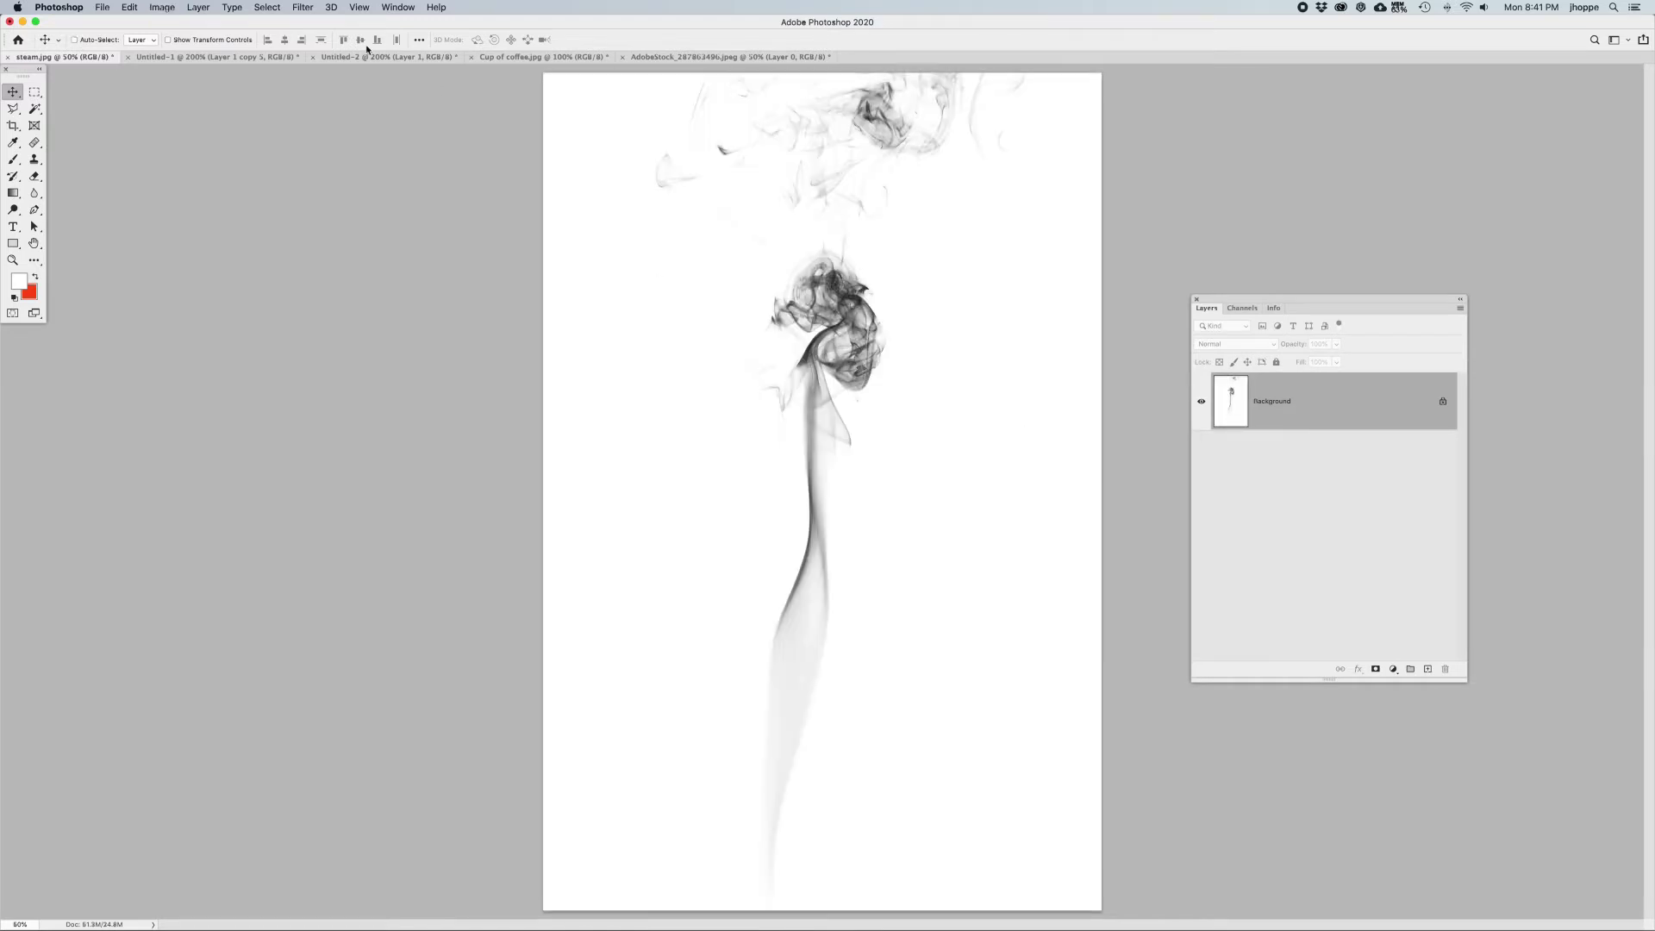
pyautogui.click(159, 6)
pyautogui.moveTo(216, 42)
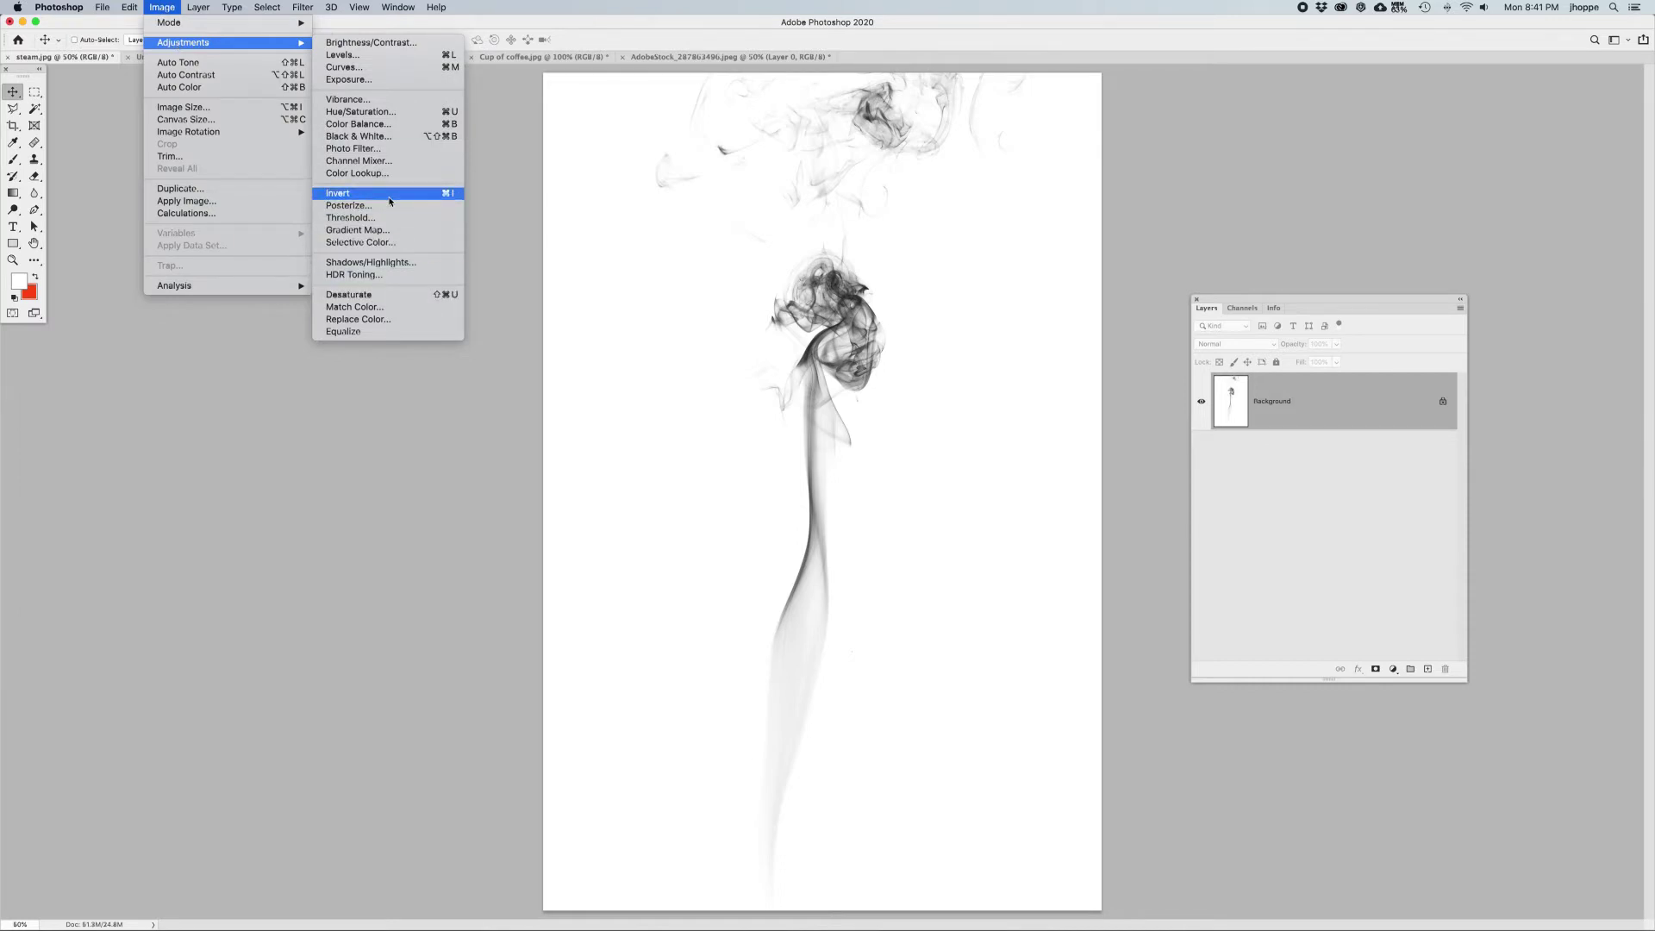
pyautogui.click(170, 8)
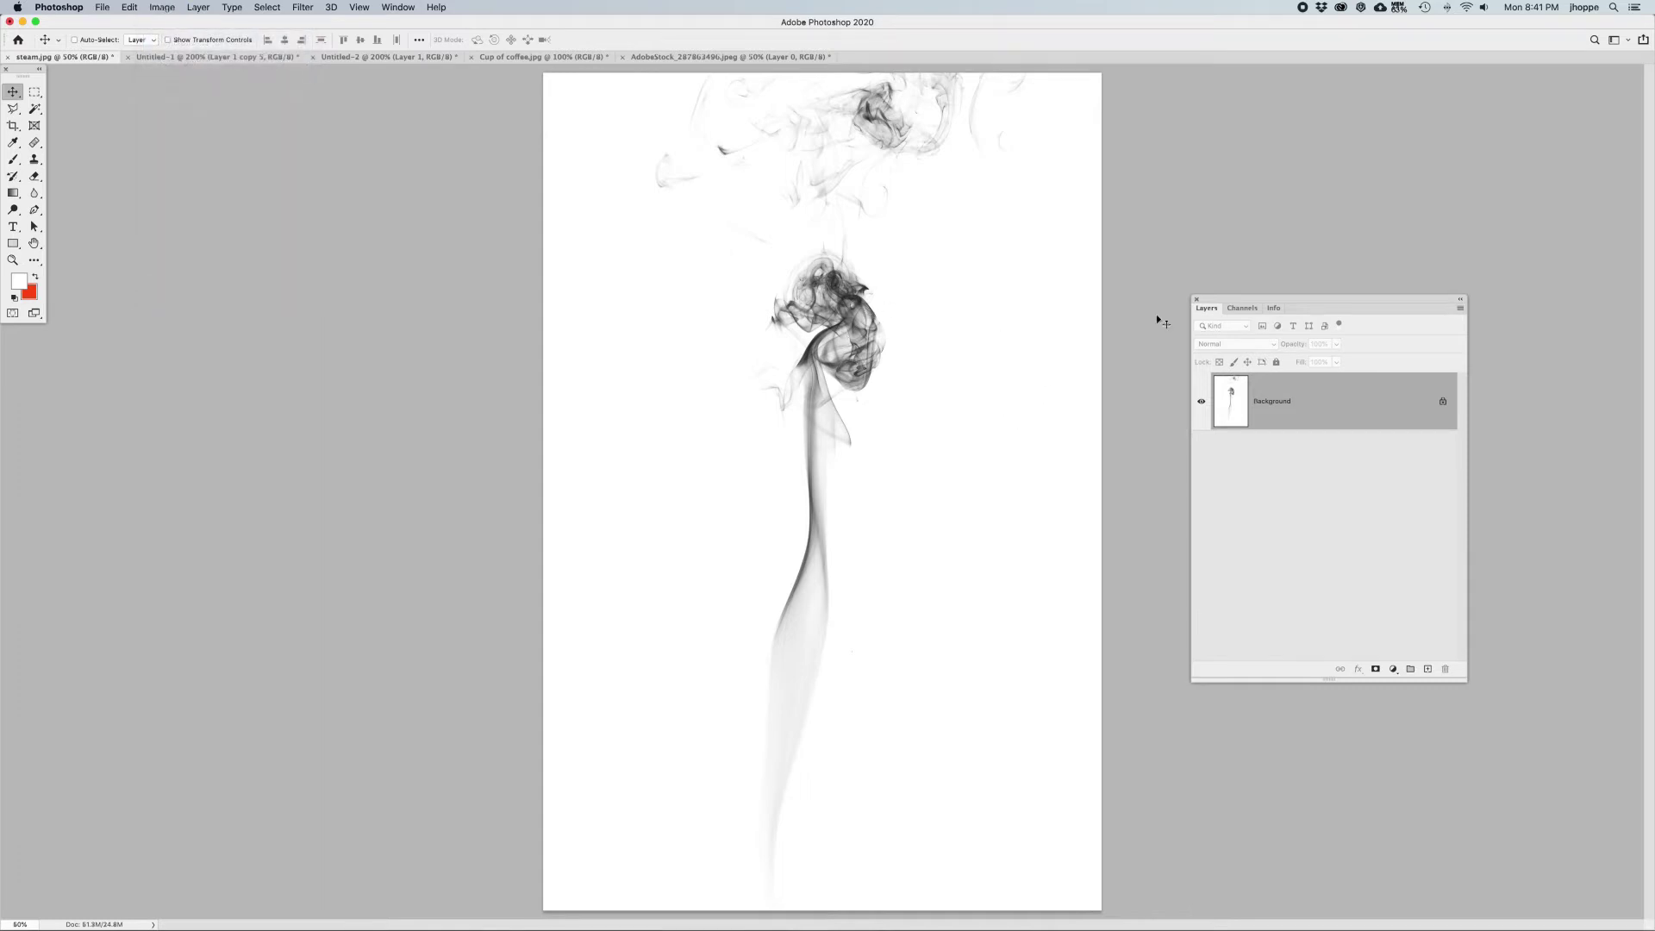
# - Erase the stray smoke wisps above the main plume using white as the background colour
pyautogui.click(1273, 308)
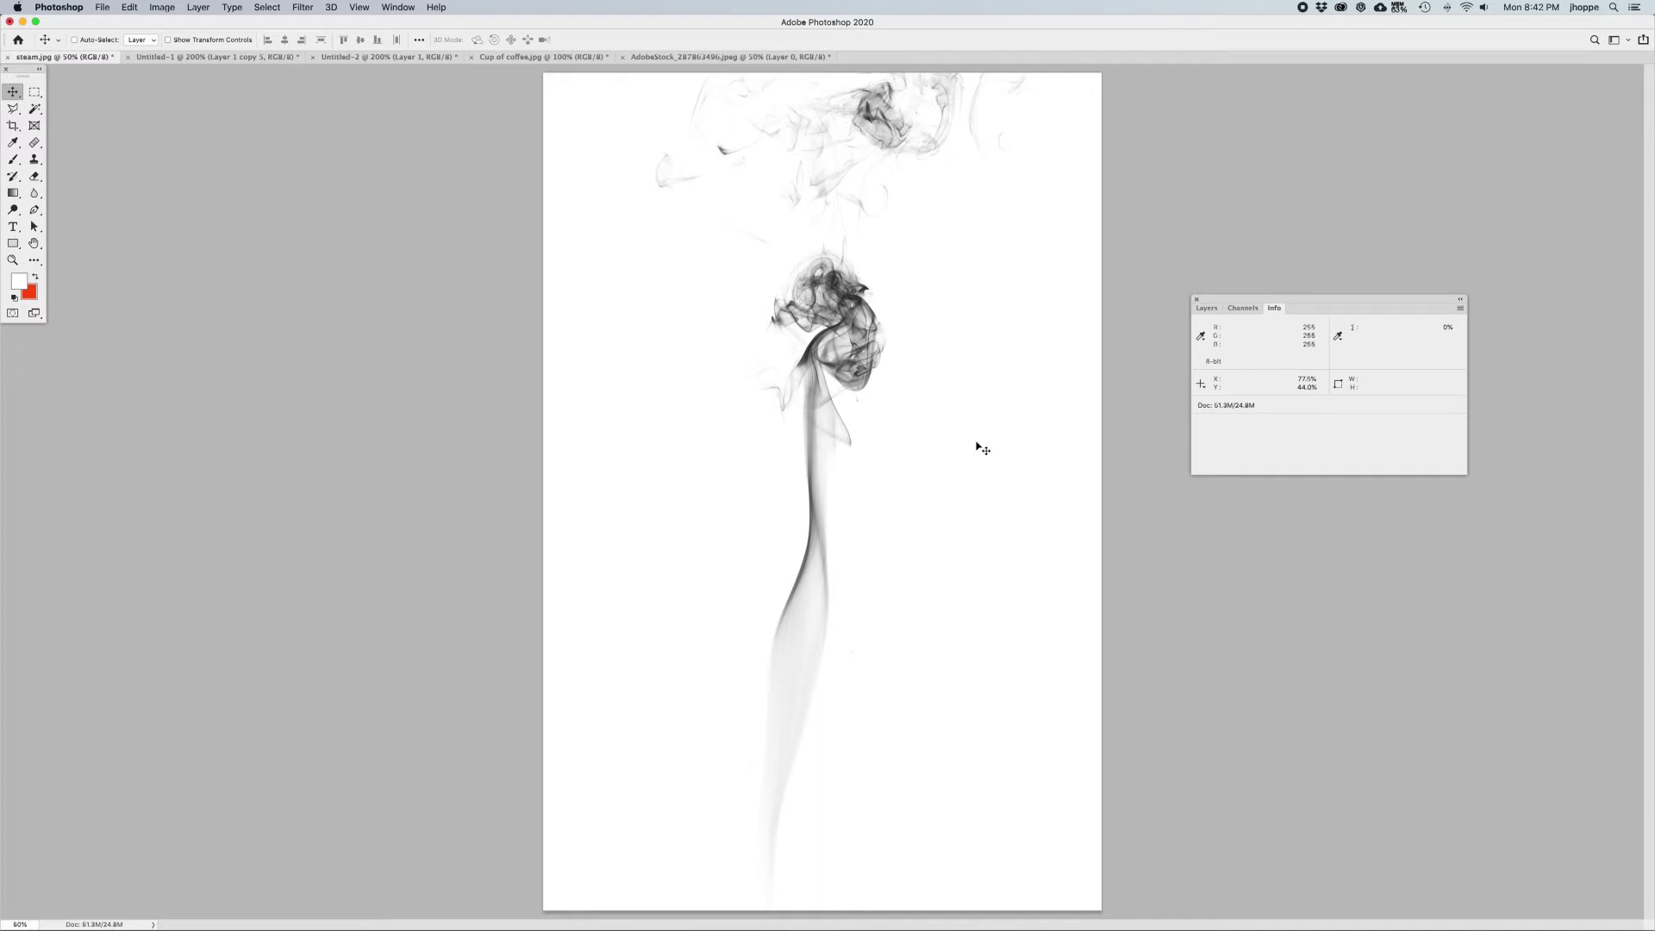
pyautogui.click(34, 176)
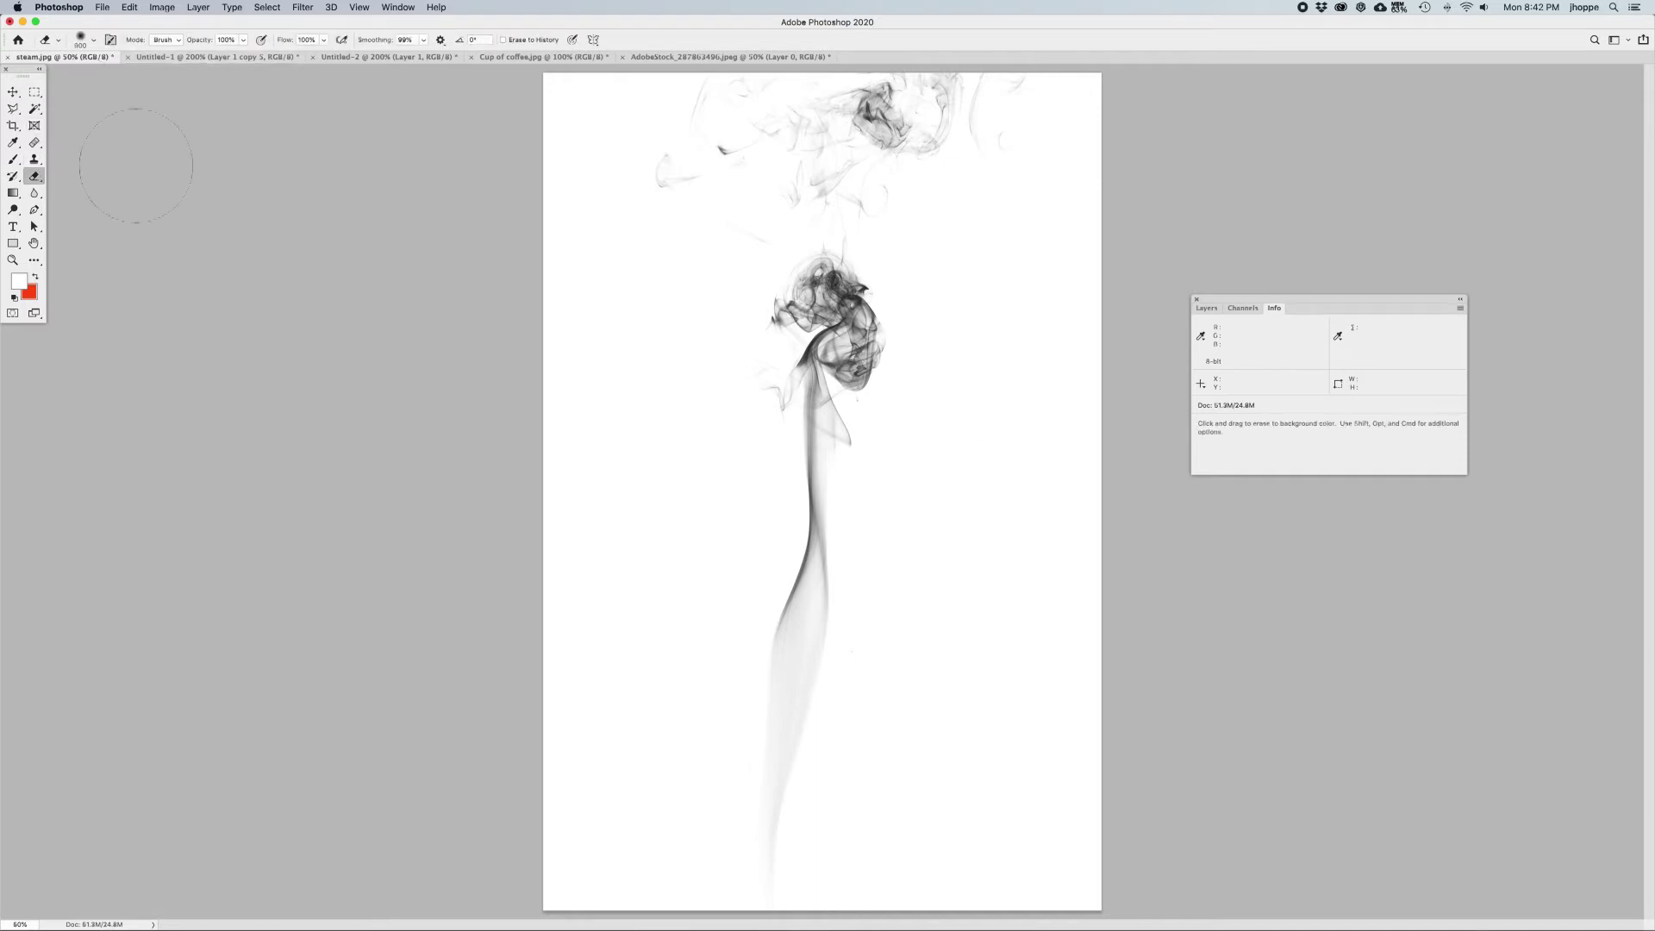
pyautogui.press('x')
pyautogui.moveTo(650, 123)
pyautogui.mouseDown()
pyautogui.moveTo(1027, 111)
pyautogui.moveTo(692, 173)
pyautogui.moveTo(655, 157)
pyautogui.moveTo(898, 161)
pyautogui.moveTo(851, 168)
pyautogui.moveTo(1034, 93)
pyautogui.moveTo(888, 126)
pyautogui.moveTo(854, 167)
pyautogui.moveTo(890, 182)
pyautogui.moveTo(879, 163)
pyautogui.moveTo(768, 137)
pyautogui.moveTo(847, 103)
pyautogui.mouseUp()
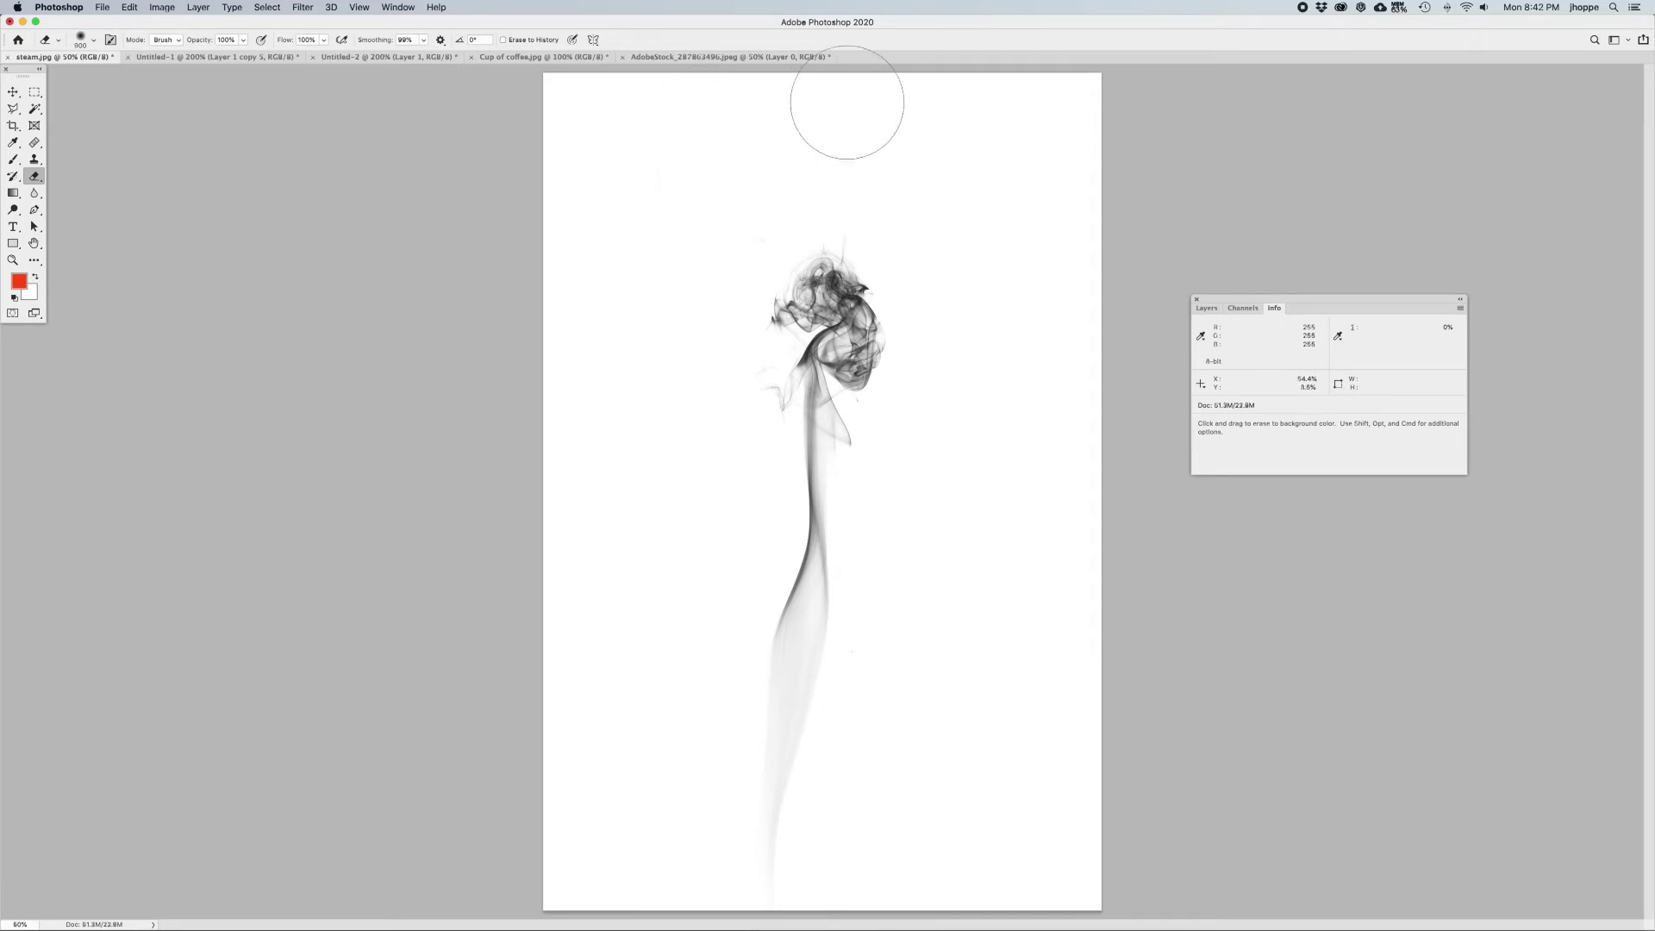
# - Draw a rectangular marquee around the smoke plume, about 38% of the image's width and 82% of its height
pyautogui.click(34, 91)
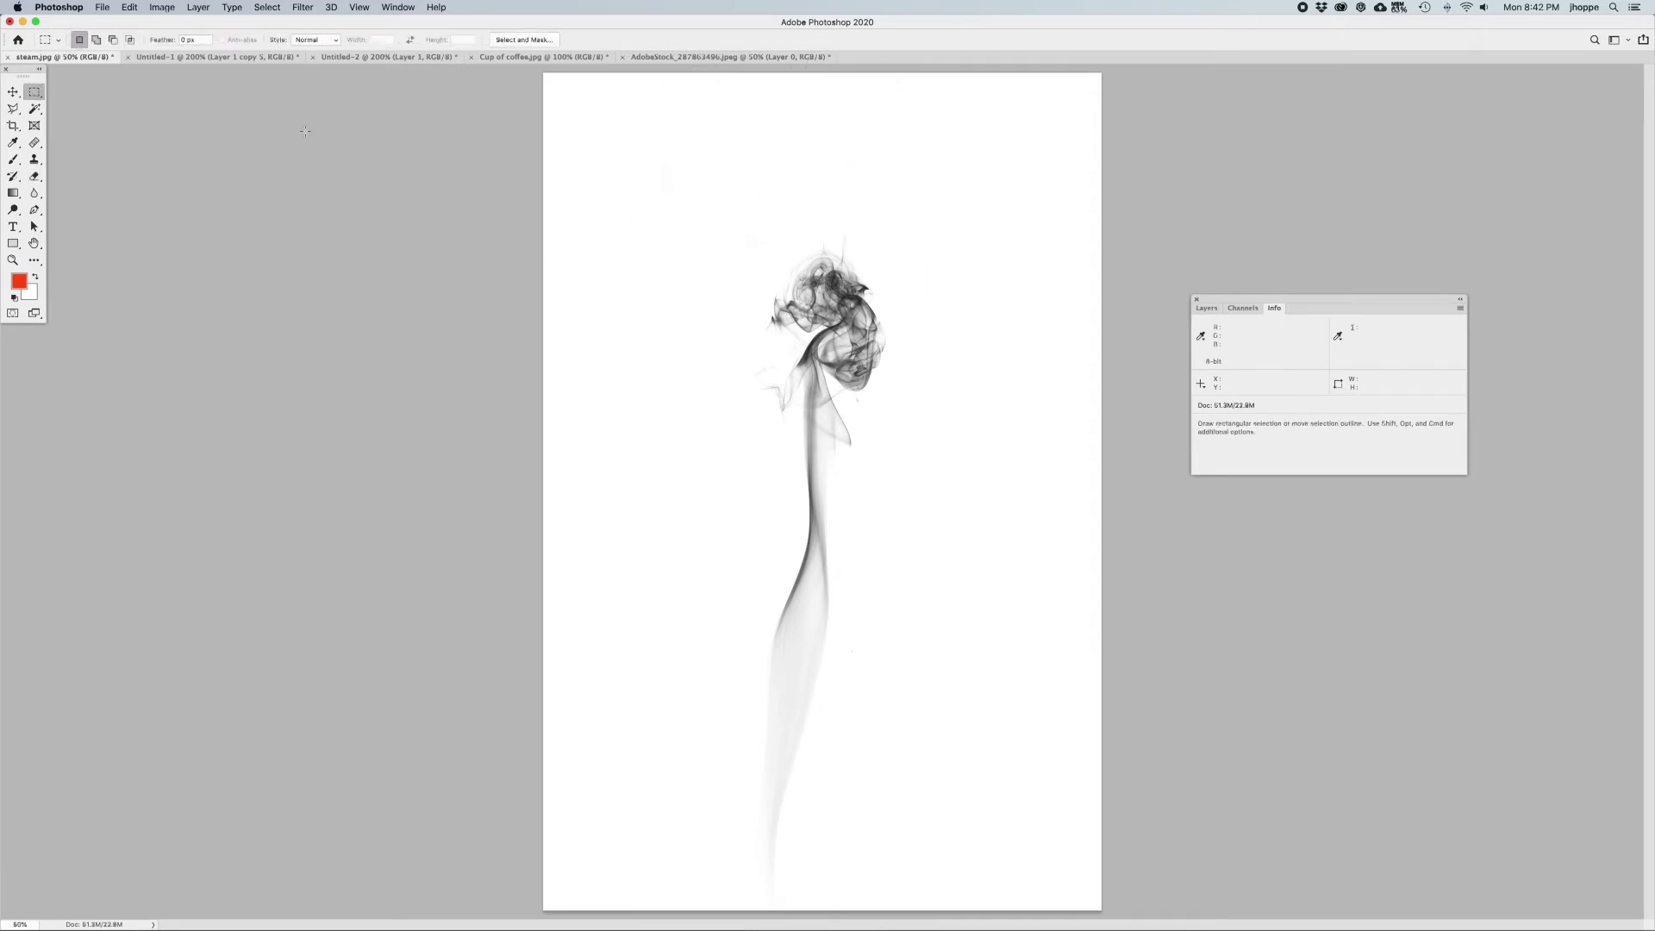
pyautogui.moveTo(914, 226); pyautogui.dragTo(703, 910)
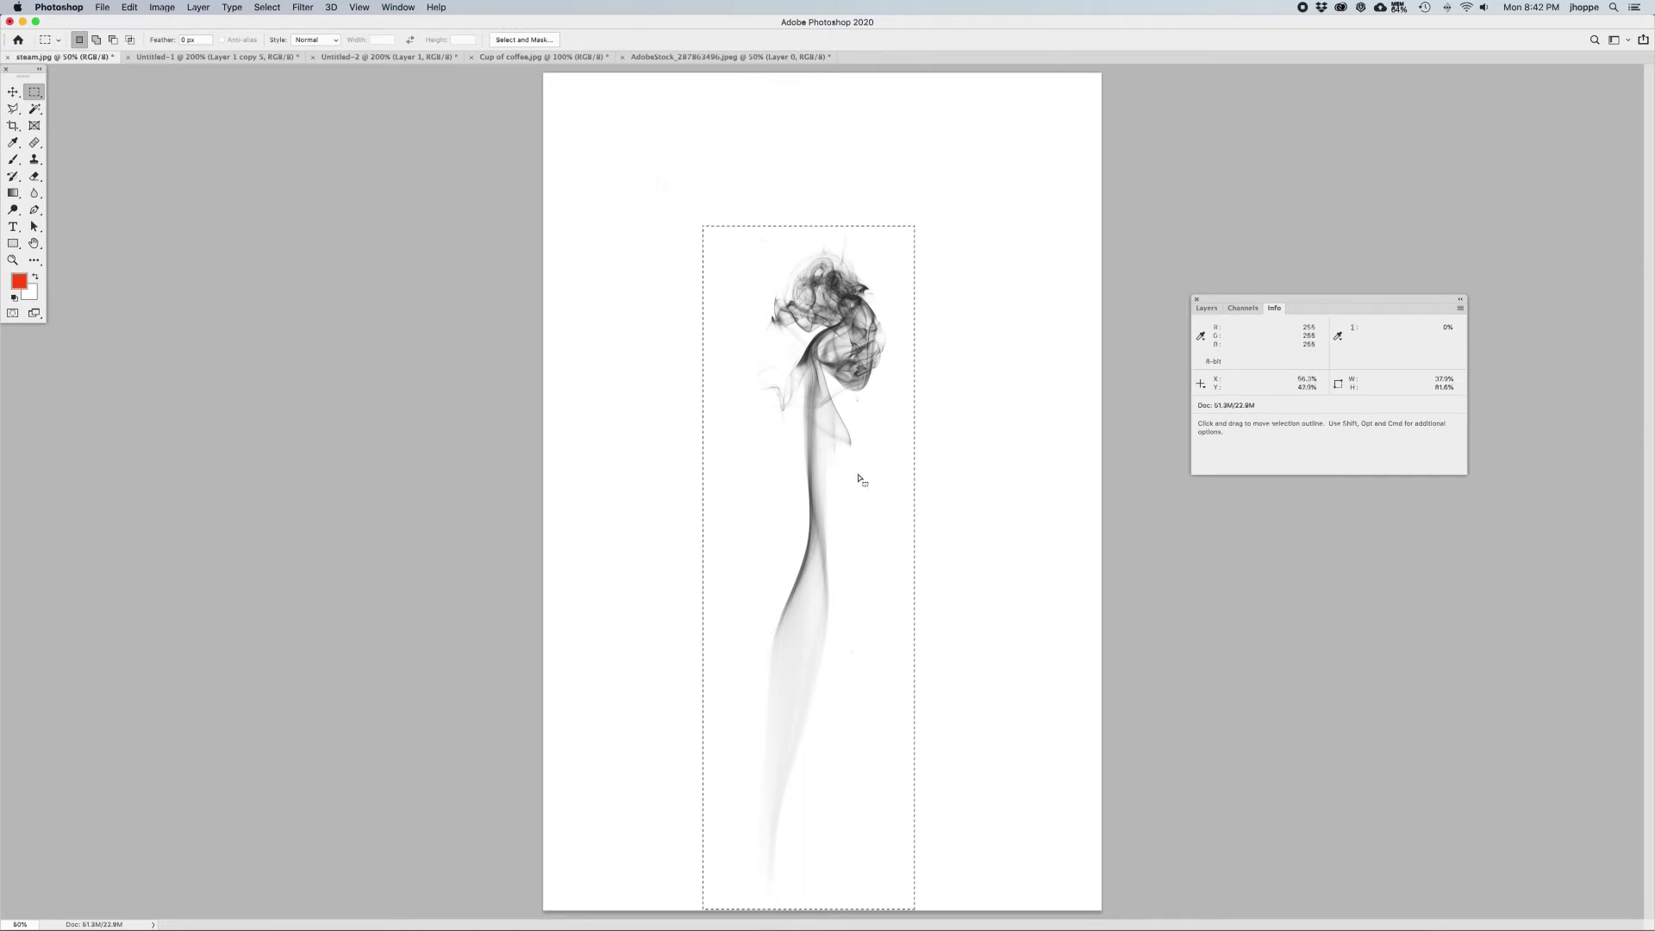
# - Open the smoke image's size settings, keep the original size preset and switch the dimension units to inches
pyautogui.click(163, 7)
pyautogui.click(191, 112)
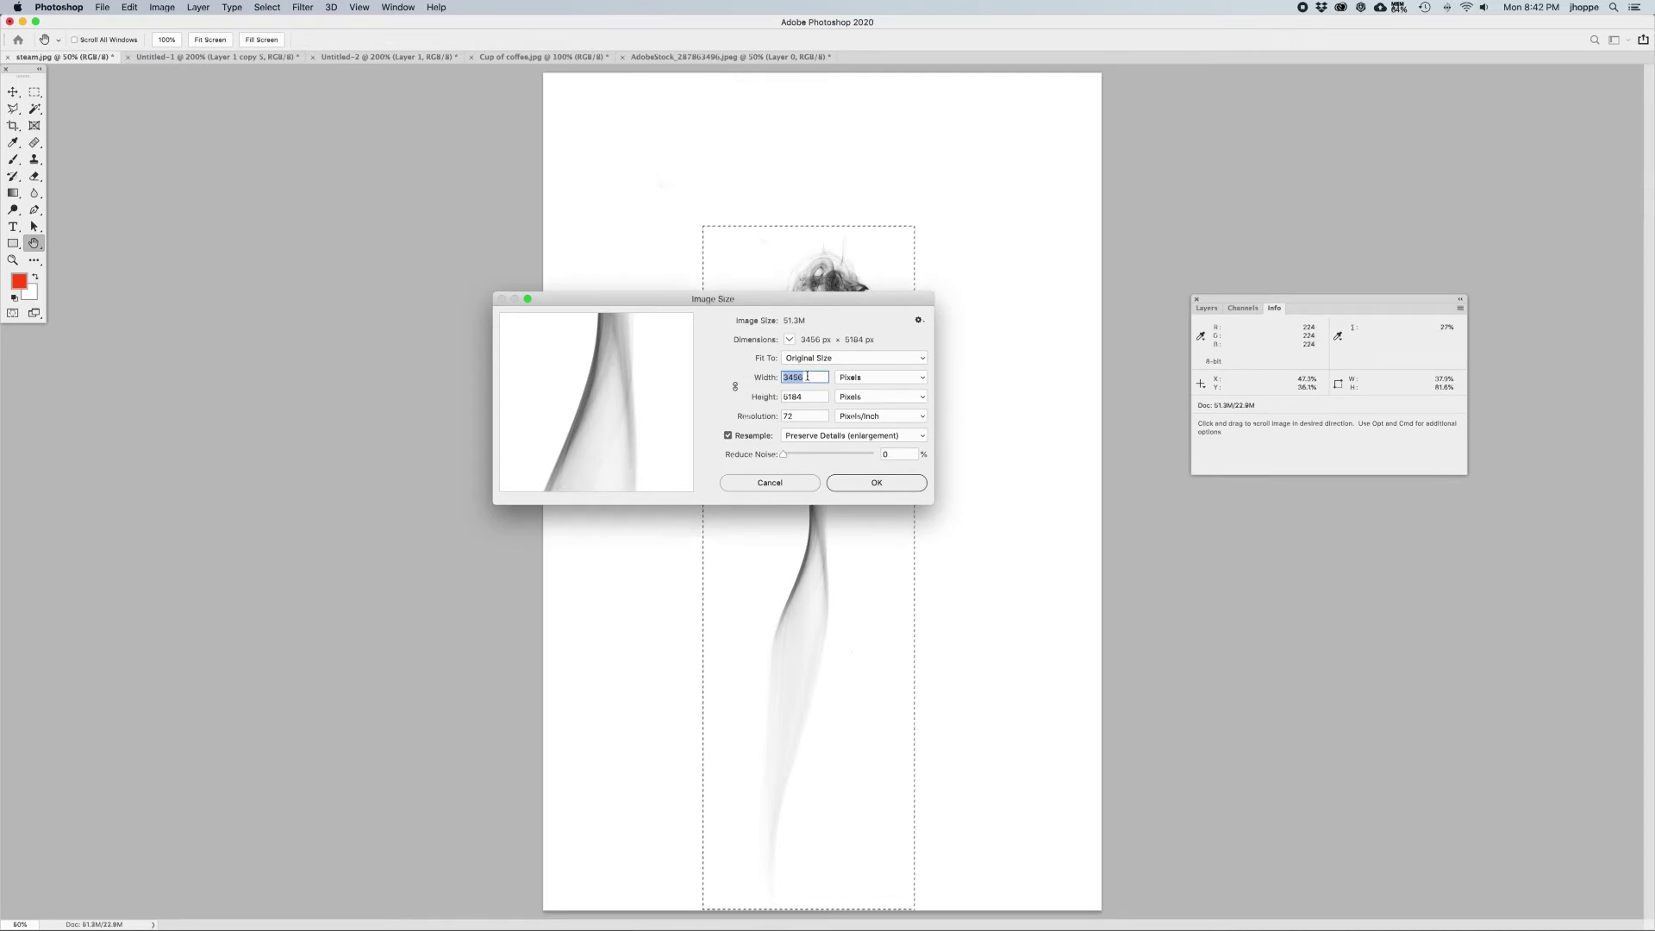
pyautogui.click(818, 359)
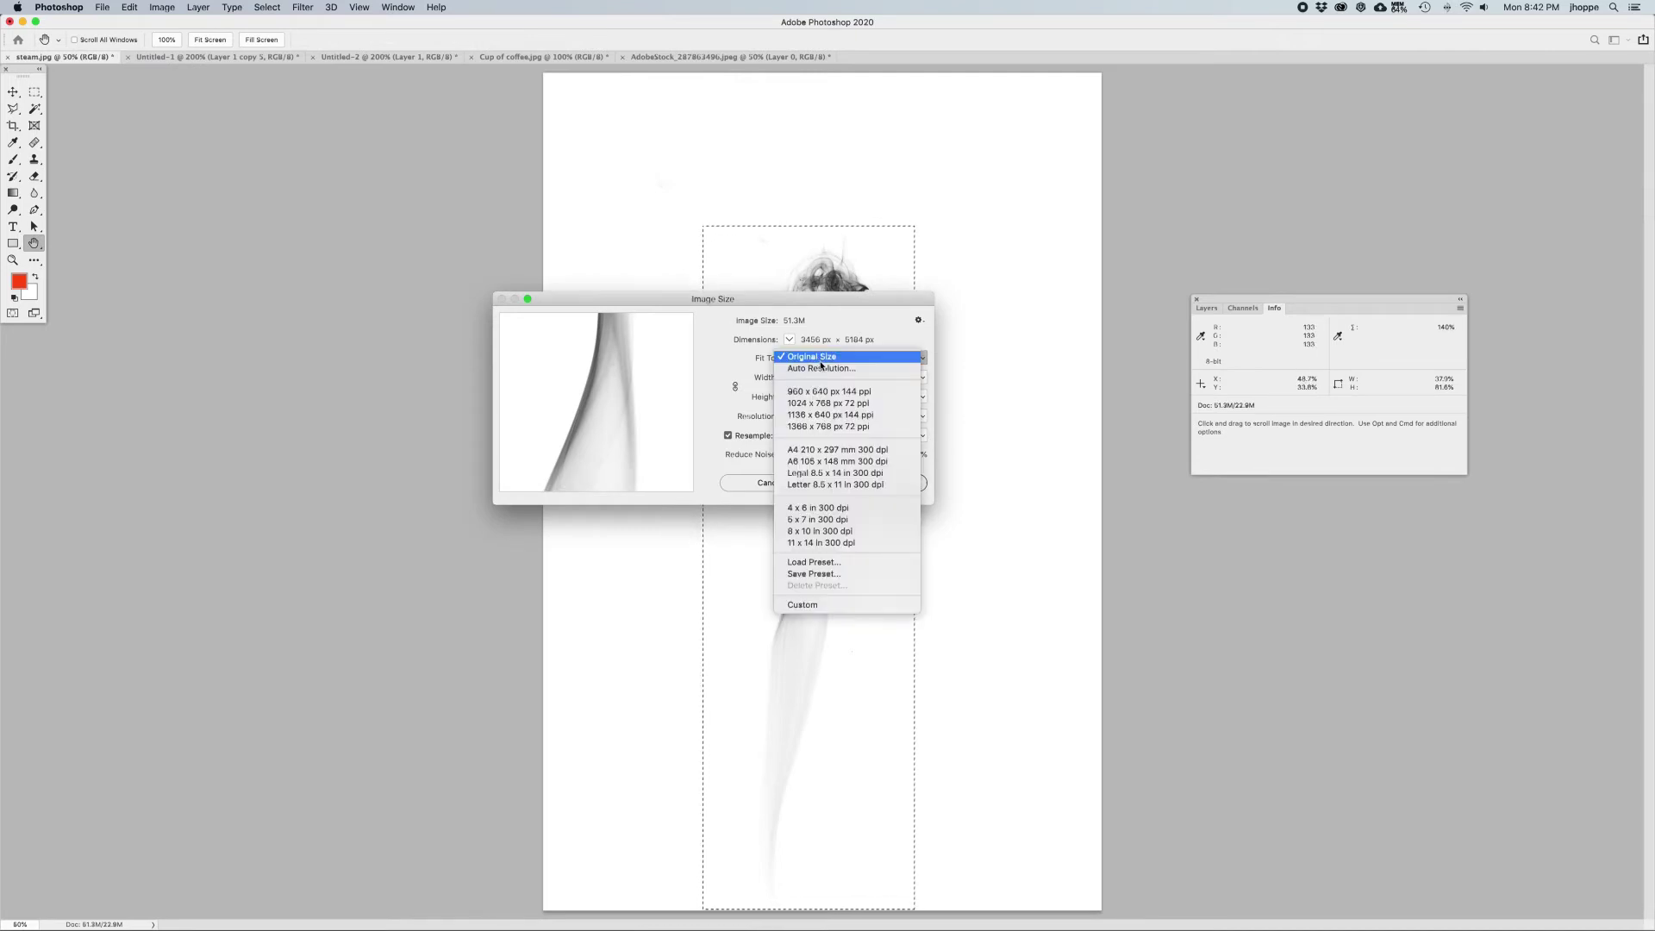
pyautogui.click(820, 363)
pyautogui.click(853, 376)
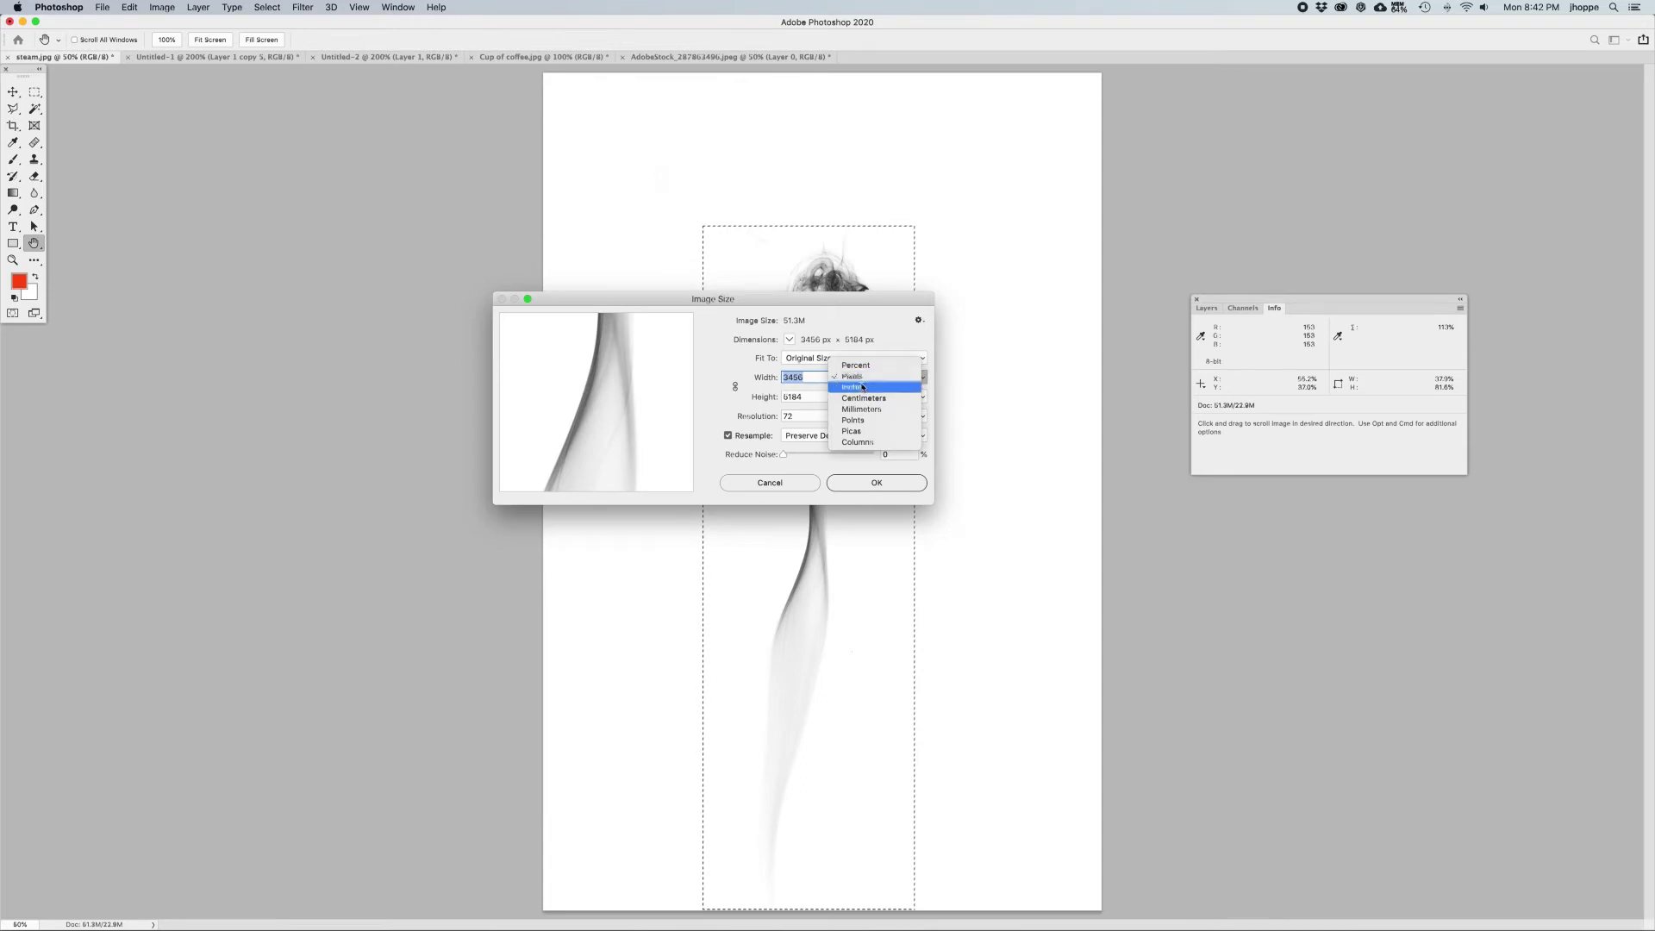
pyautogui.click(866, 390)
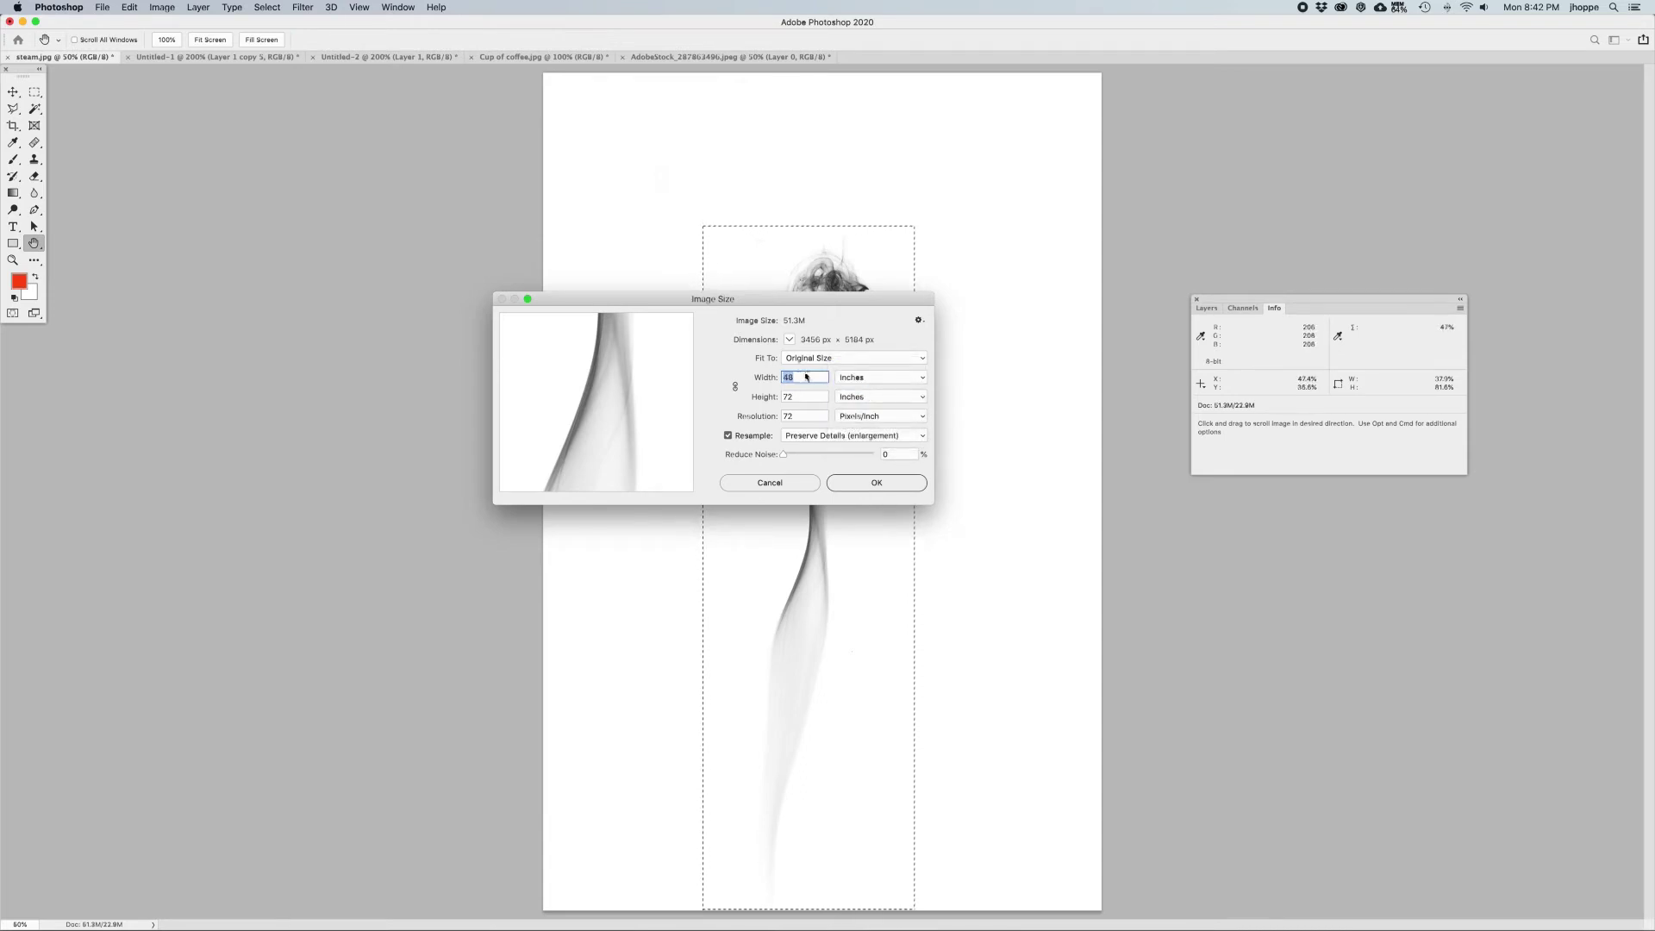
# - Turn off resampling, enter a resolution of 300 pixels/inch and set the width to 6 inches
pyautogui.click(730, 436)
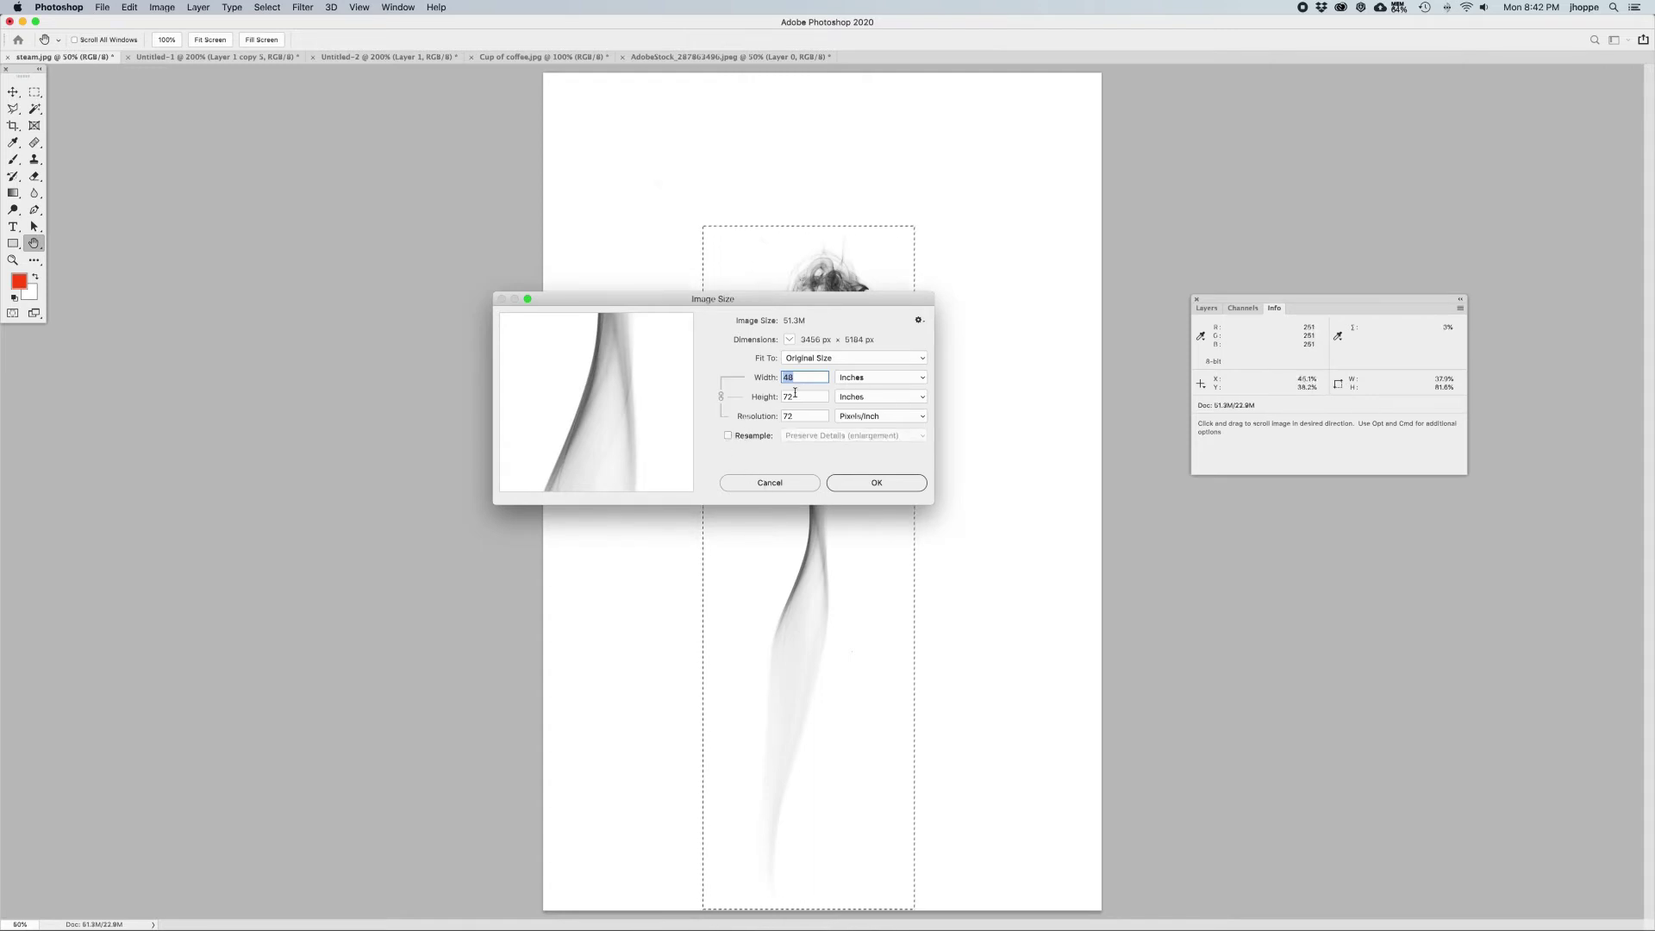
pyautogui.click(777, 418)
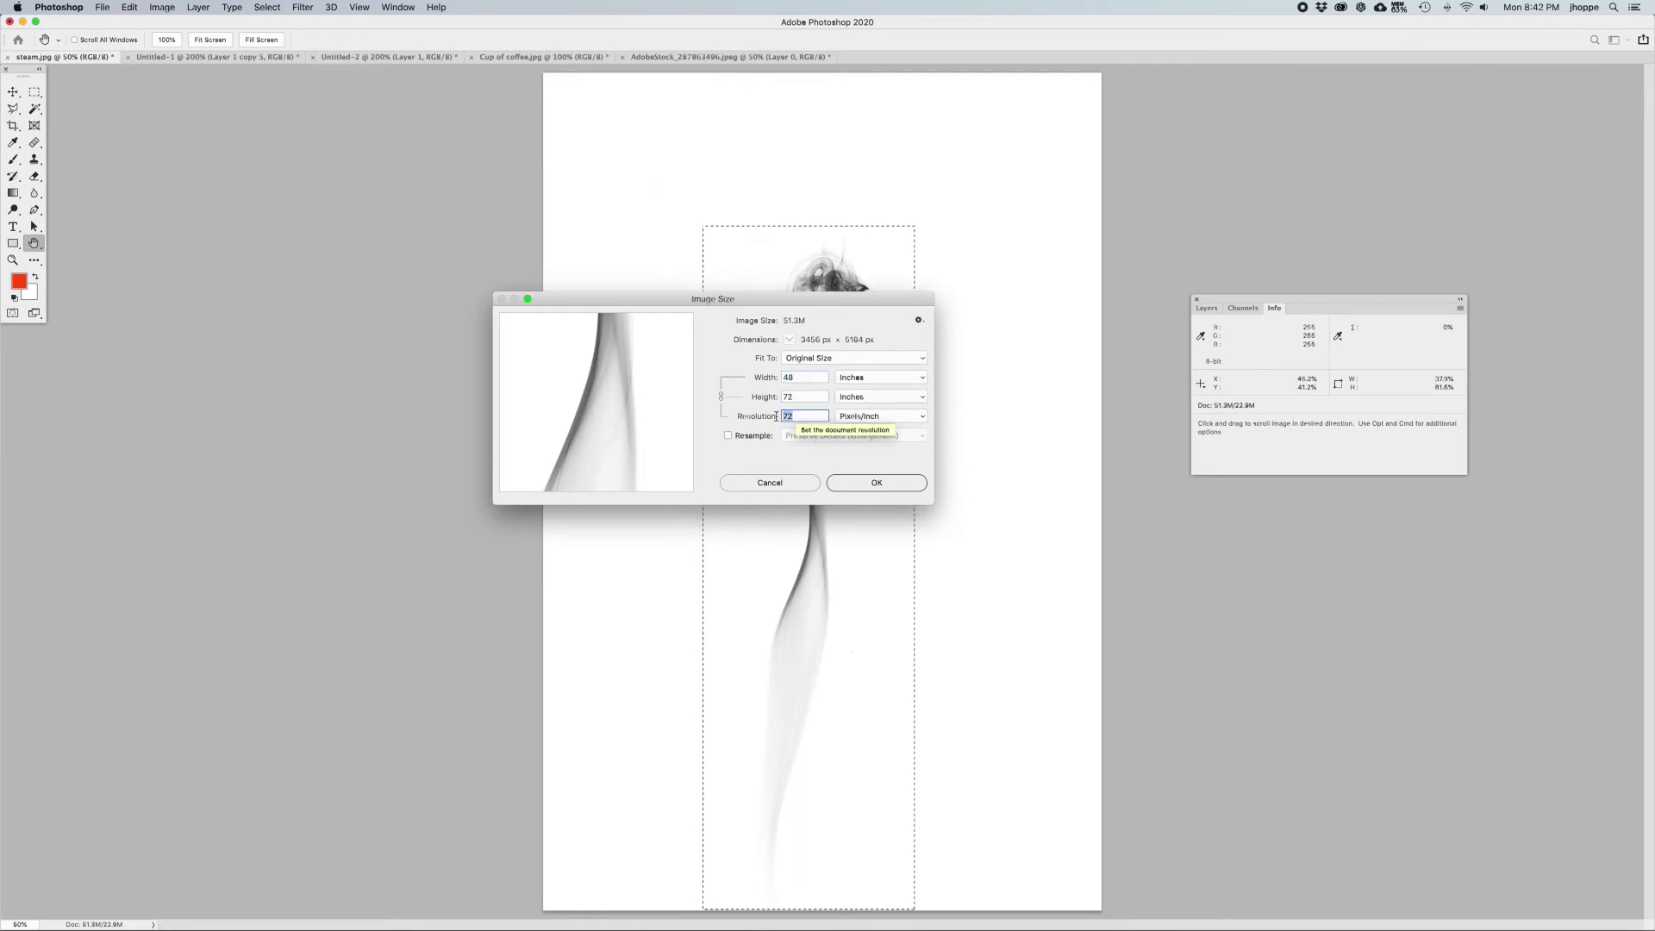
pyautogui.write('300')
pyautogui.click(767, 380)
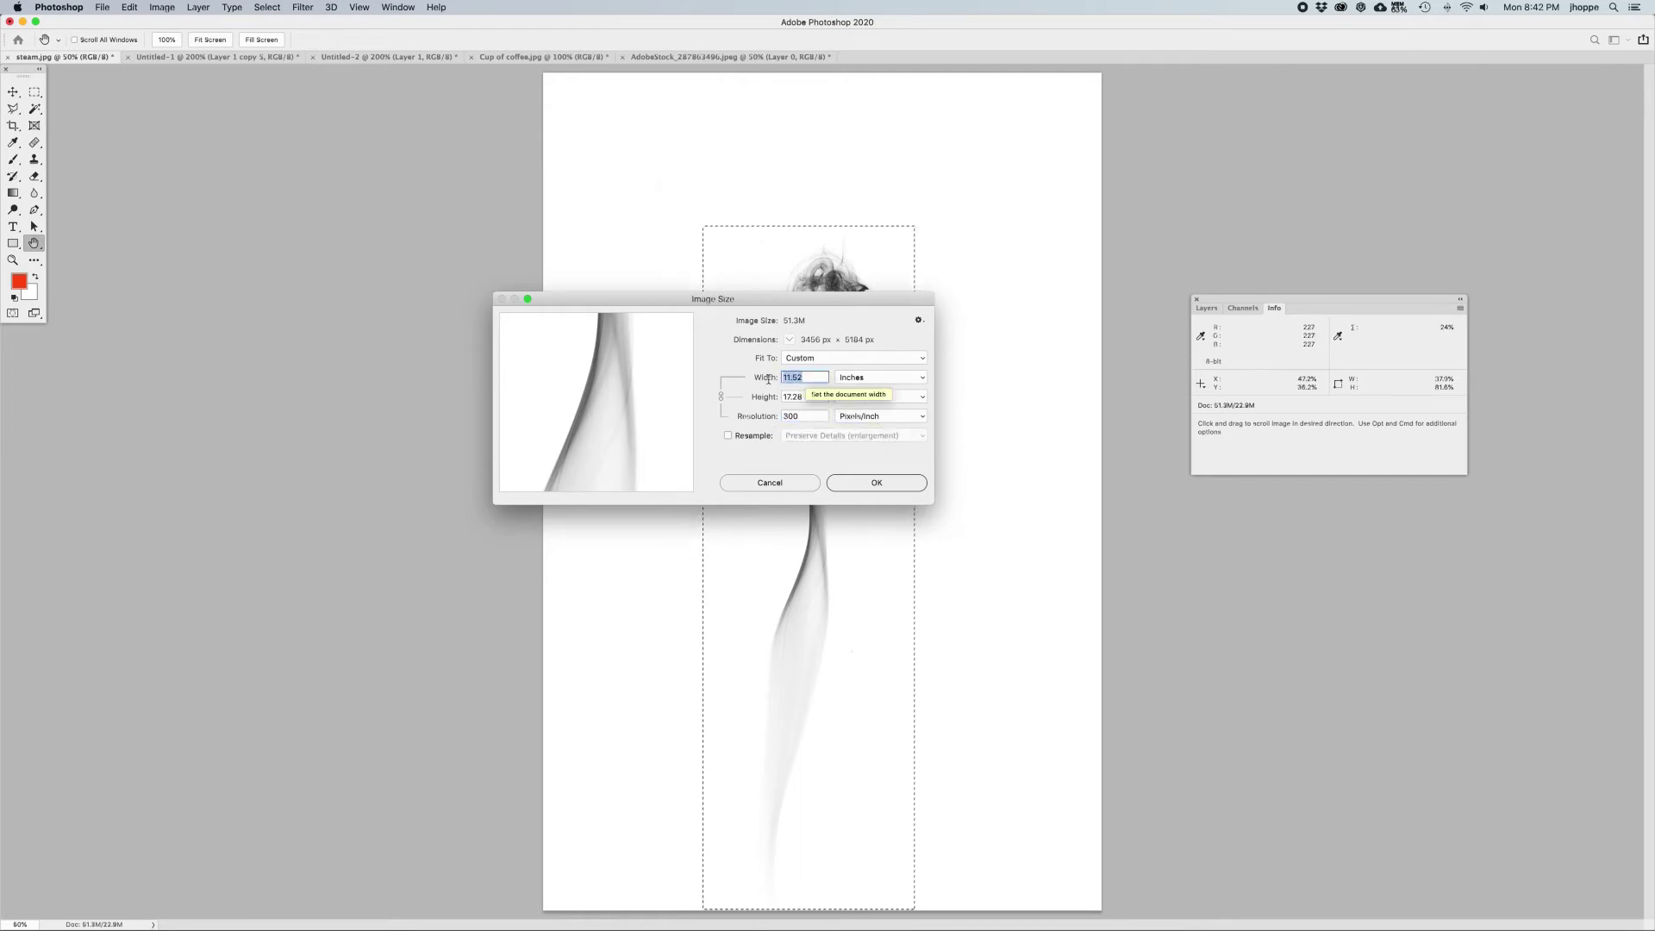
pyautogui.write('6')
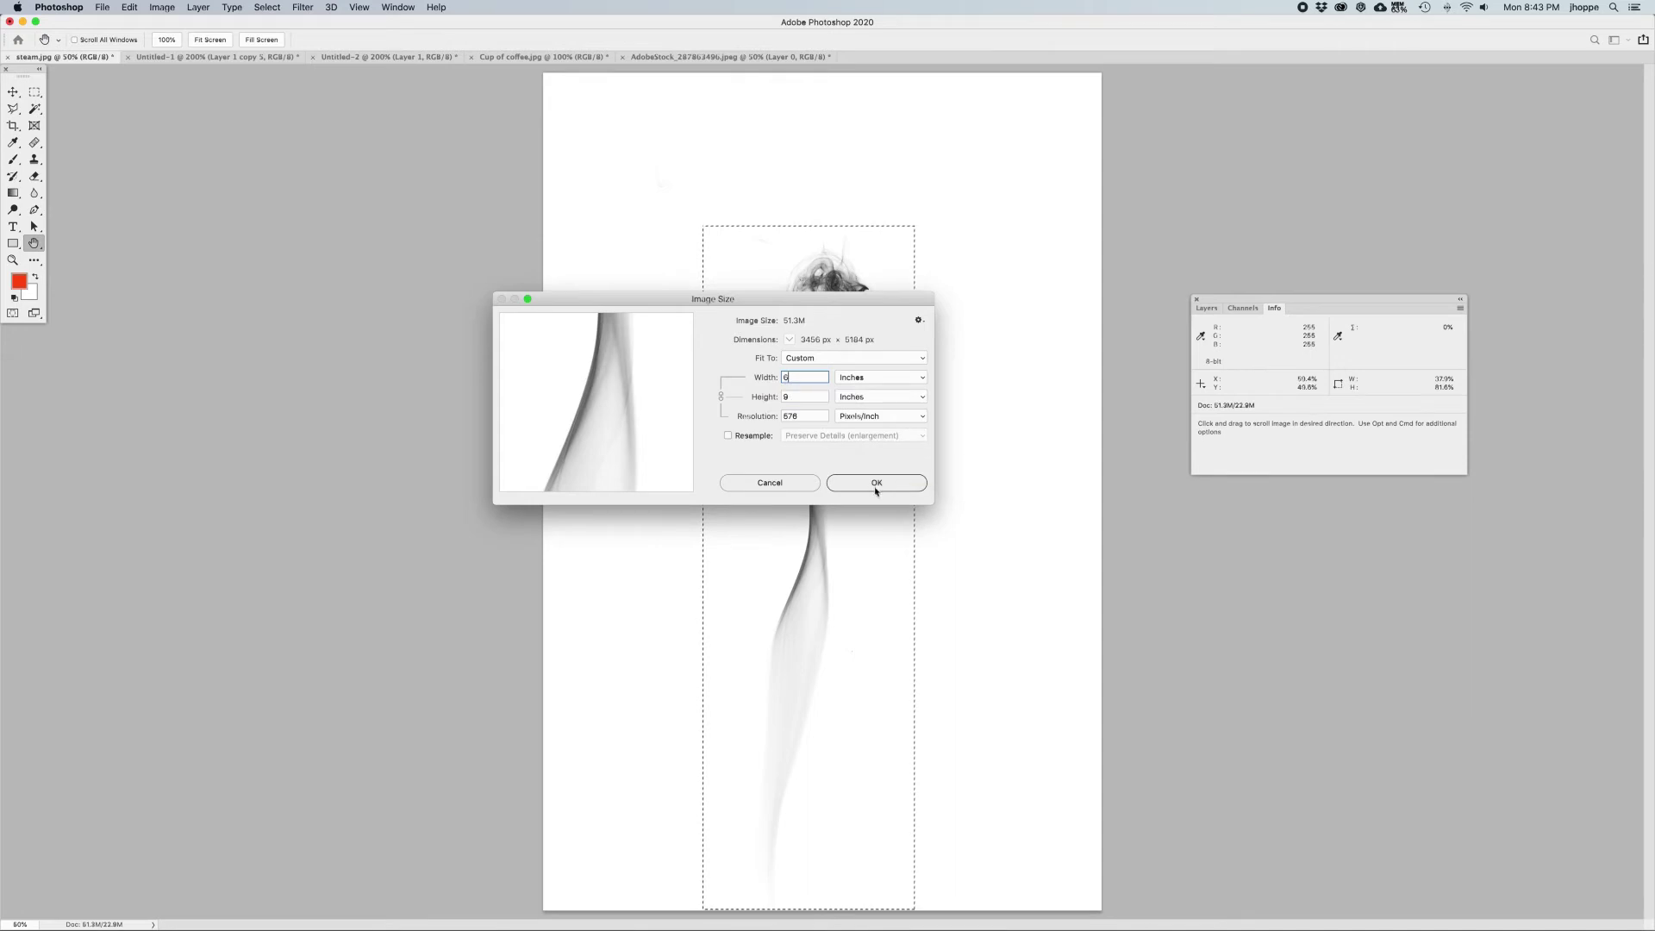
# - Turn resampling back on, set the resolution to 300 pixels/inch and apply the new image size
pyautogui.click(729, 435)
pyautogui.click(802, 415)
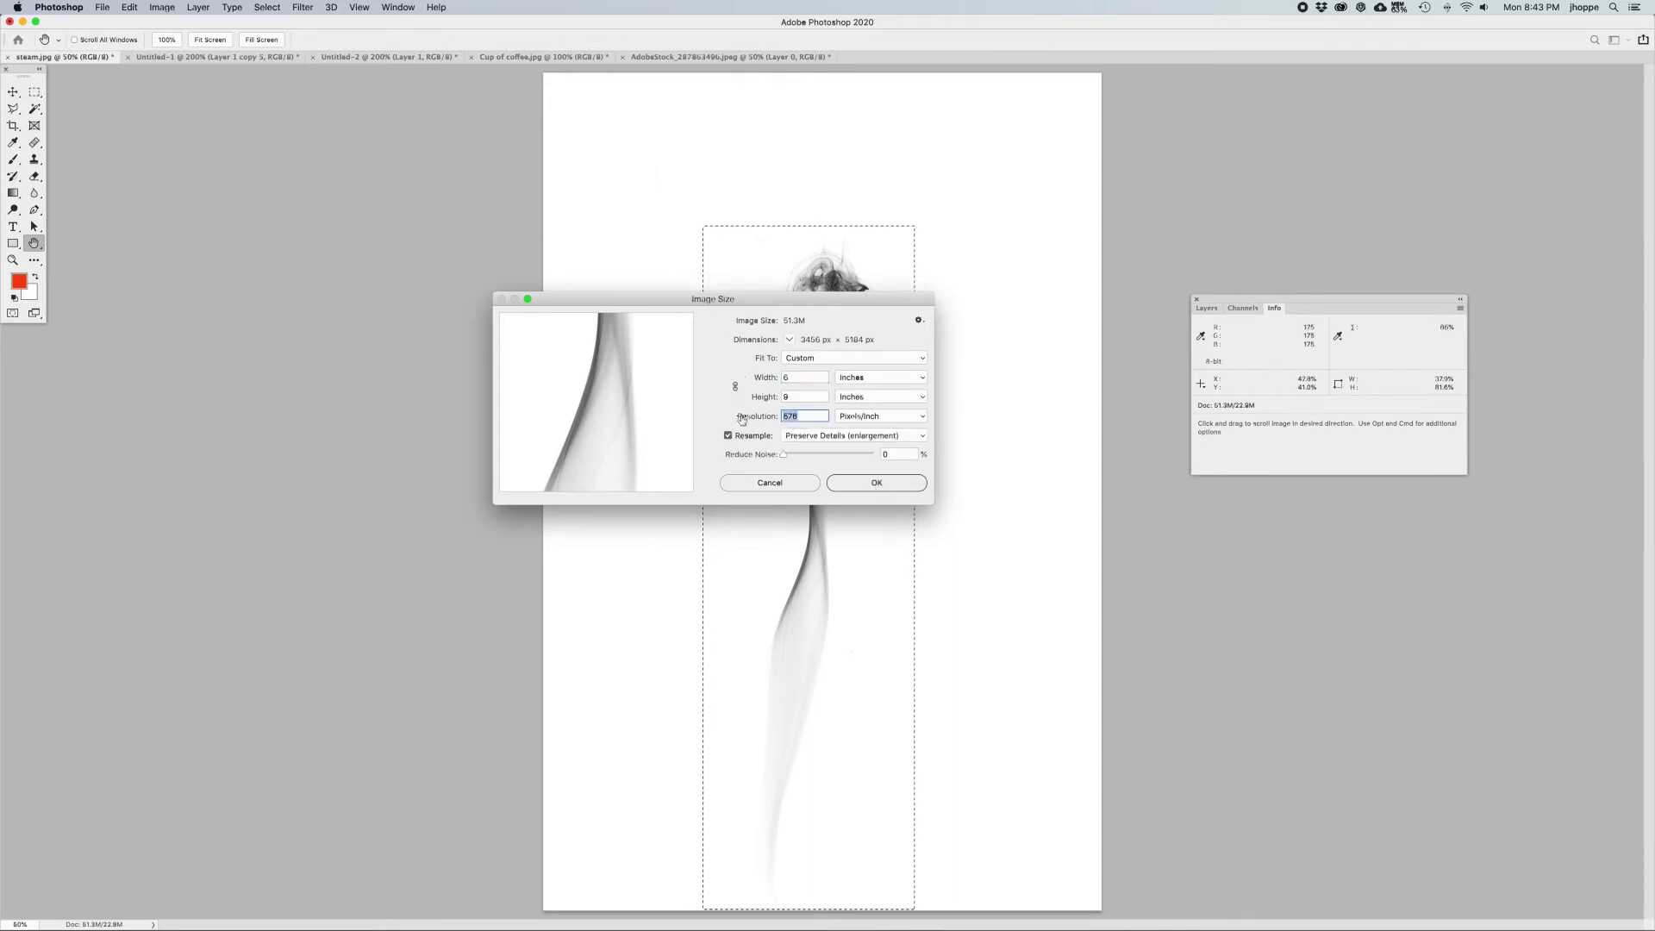
pyautogui.write('300')
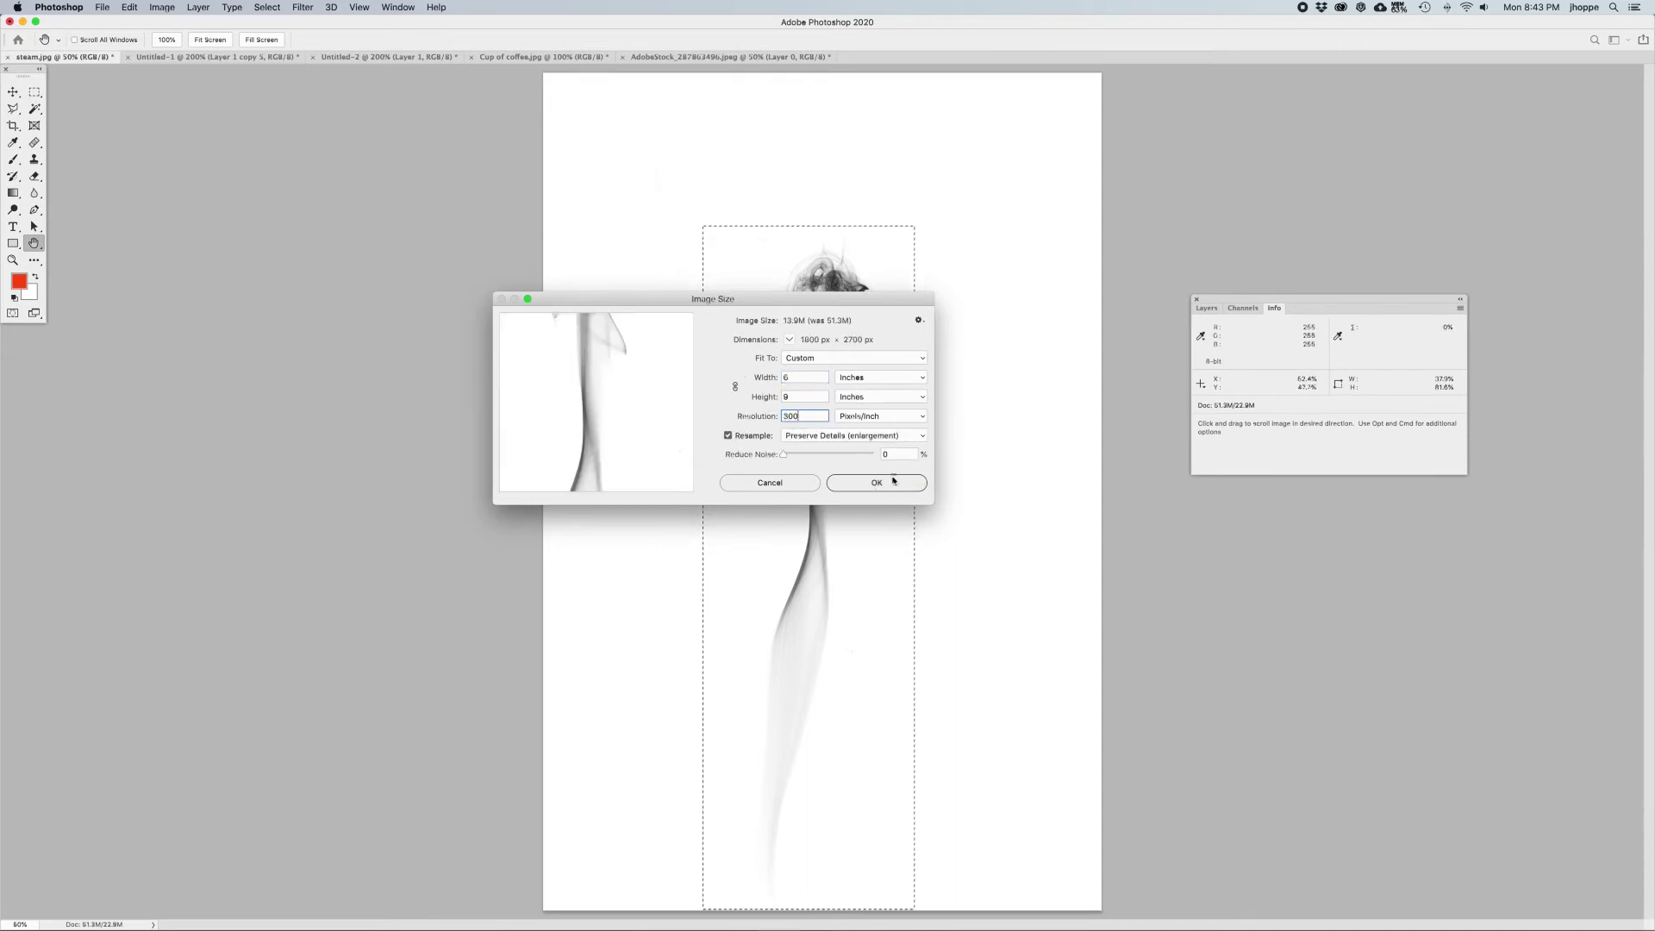
pyautogui.click(893, 485)
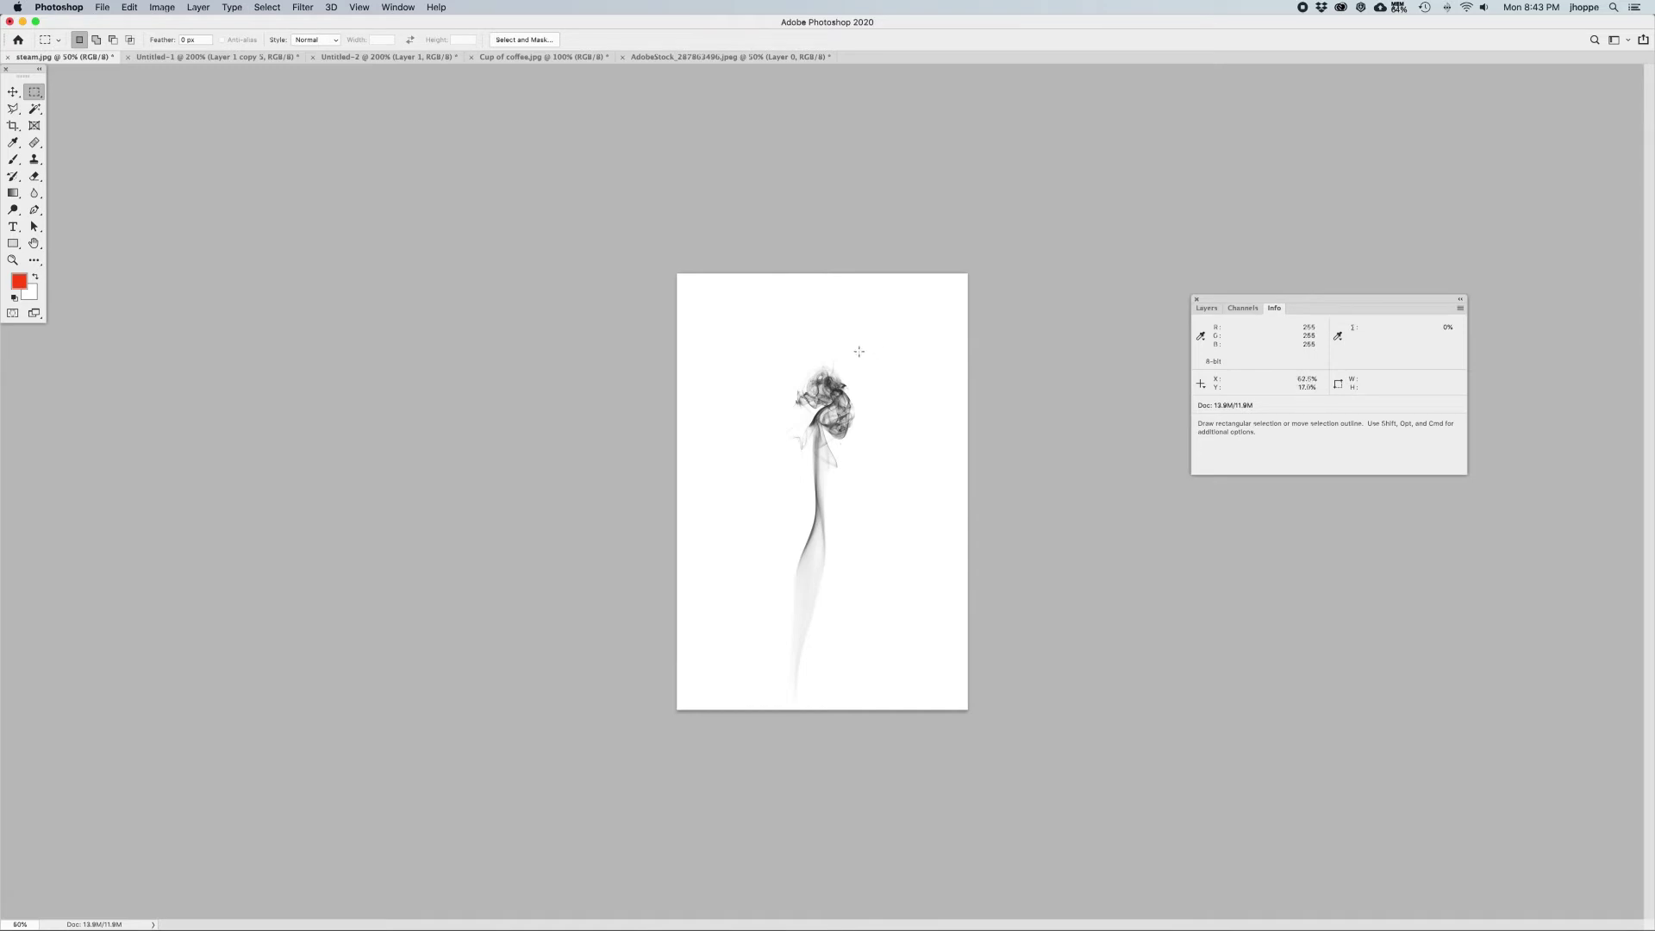
# - Marquee-select the smoke plume, about 35% of the image's width and 82% of its height, and define it as a brush preset named Steam
pyautogui.moveTo(863, 352); pyautogui.dragTo(760, 713)
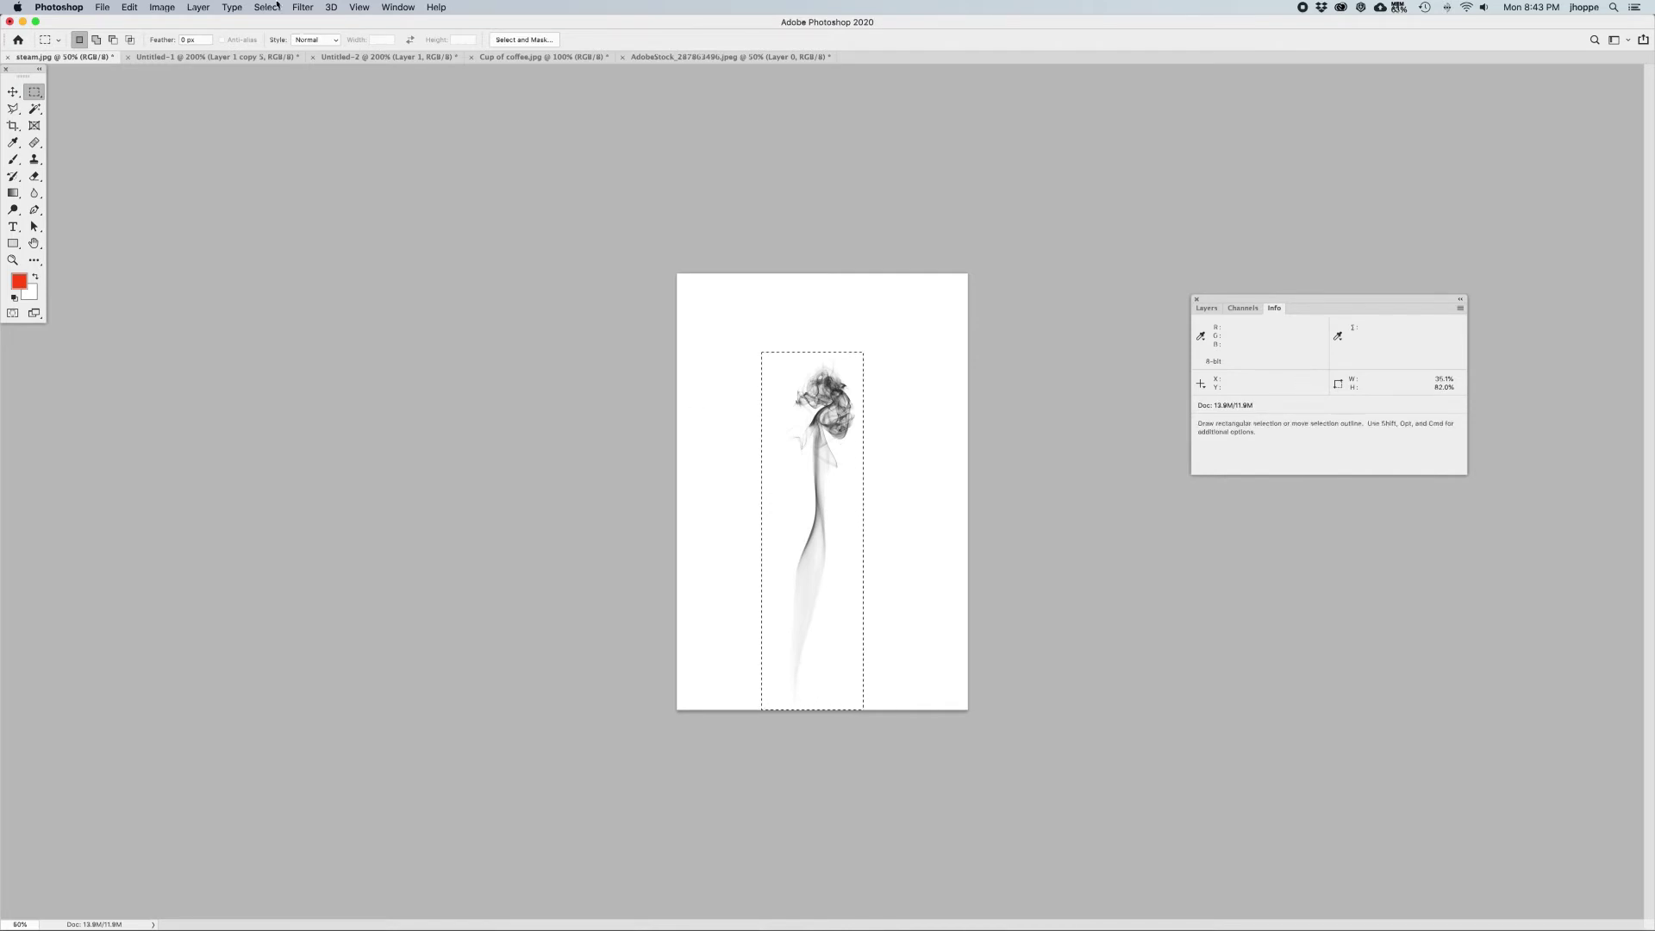
pyautogui.click(128, 7)
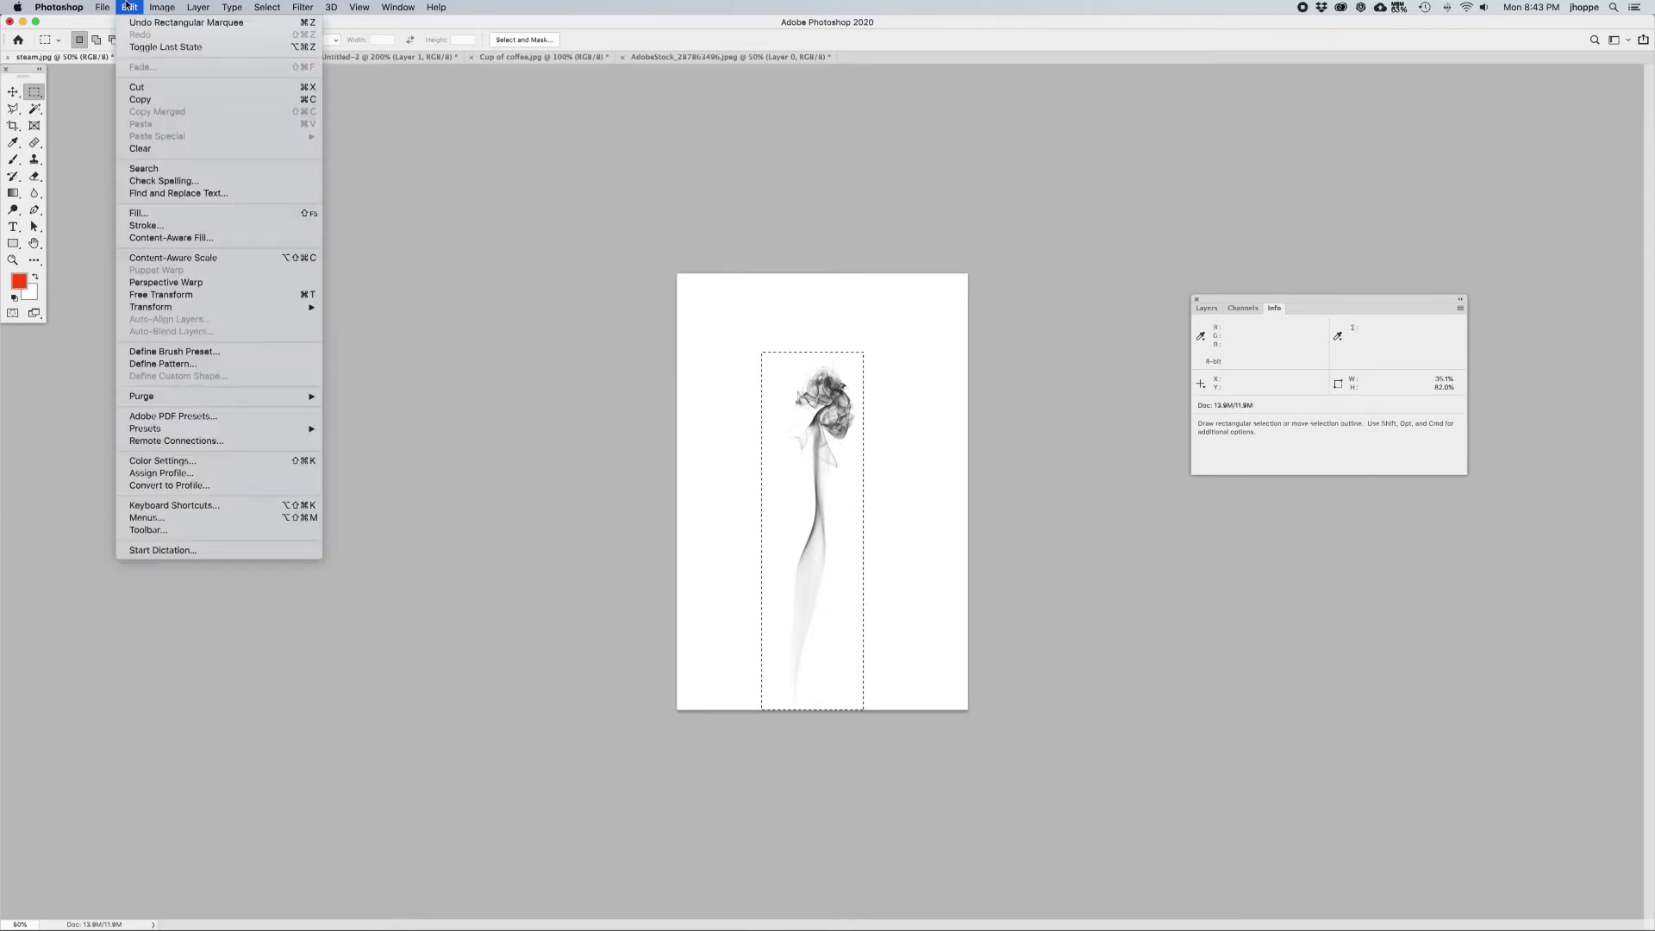
pyautogui.click(197, 357)
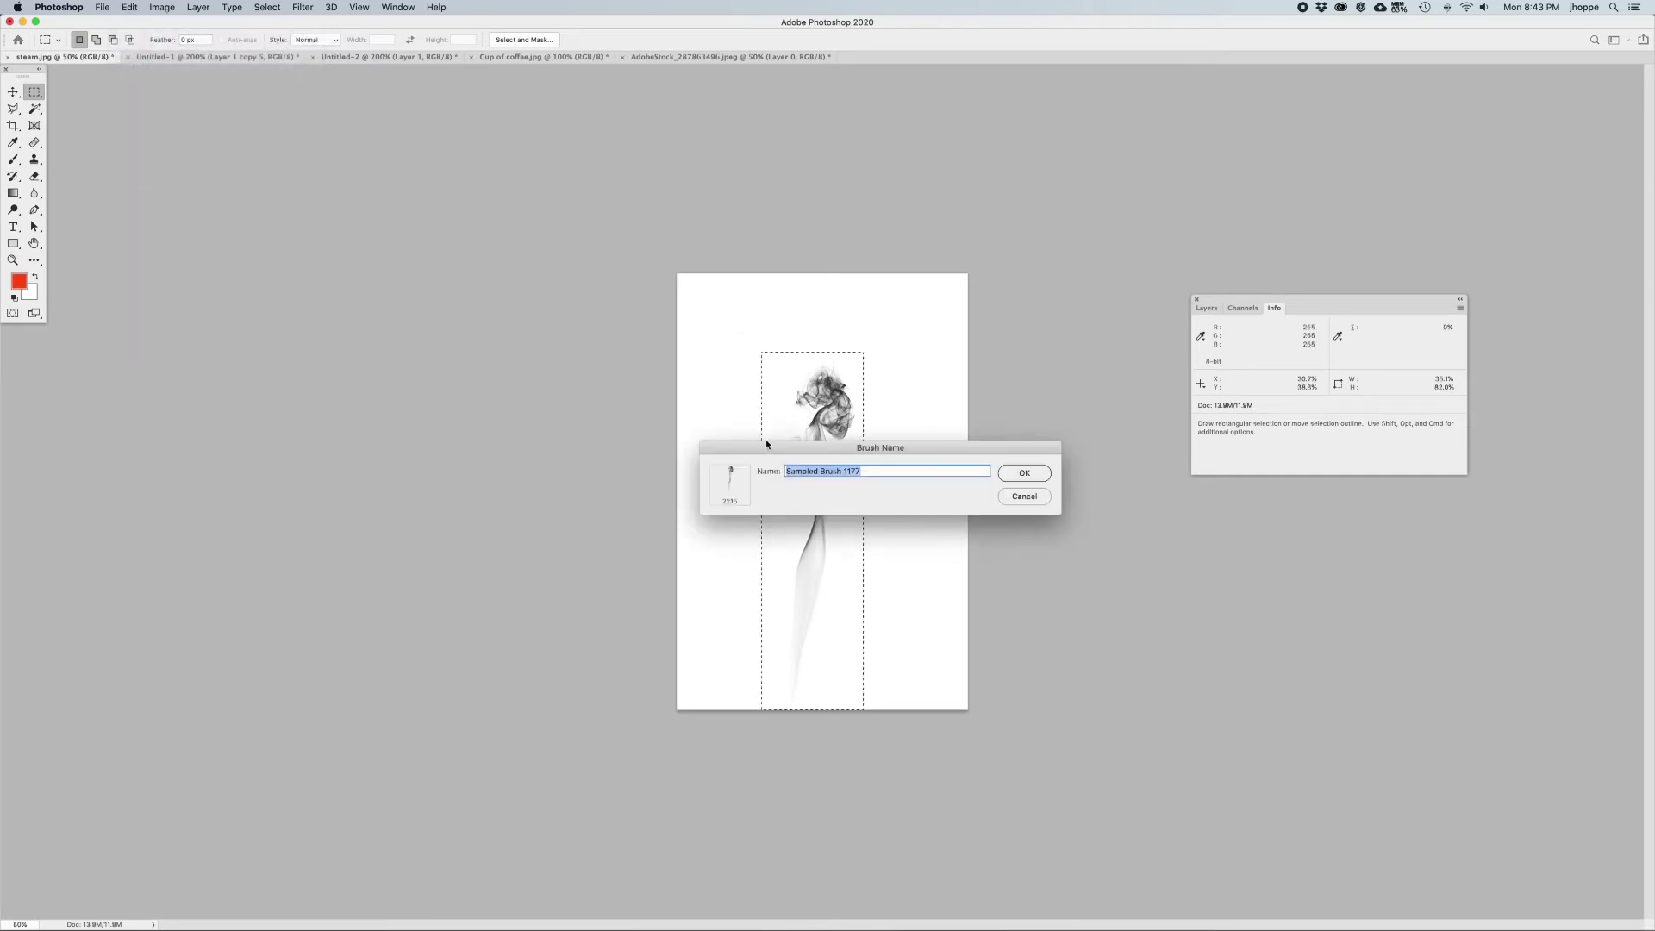
pyautogui.write('Steam')
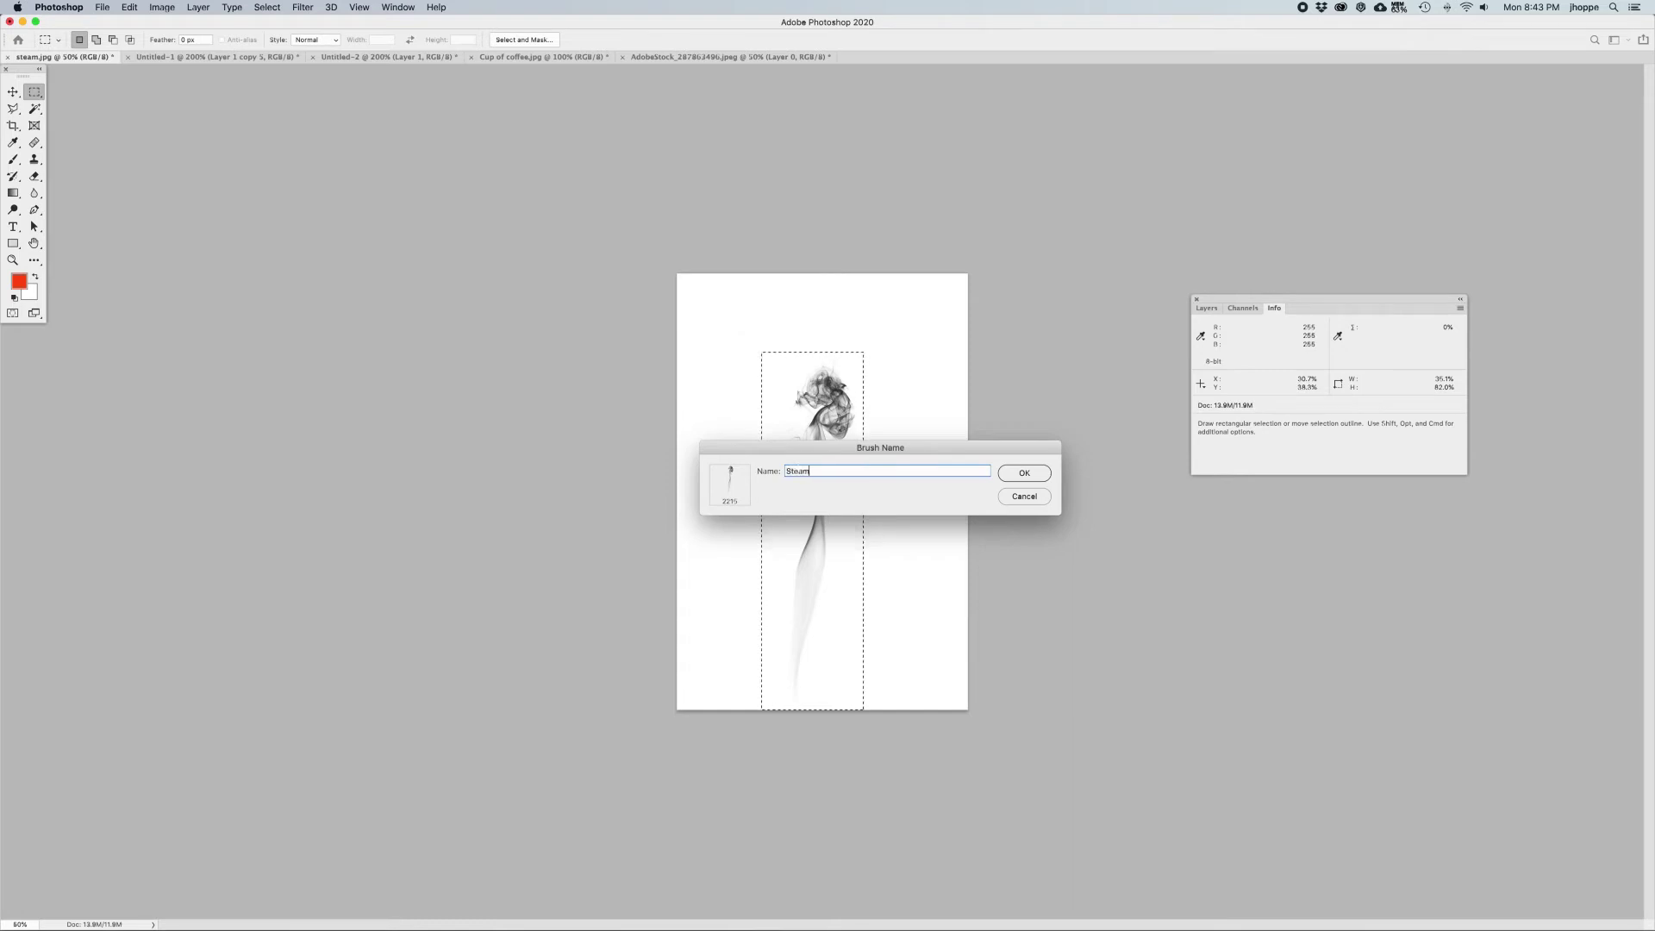
pyautogui.click(1025, 472)
# - Look for the new Steam brush among the Brush tool's presets
pyautogui.press('b')
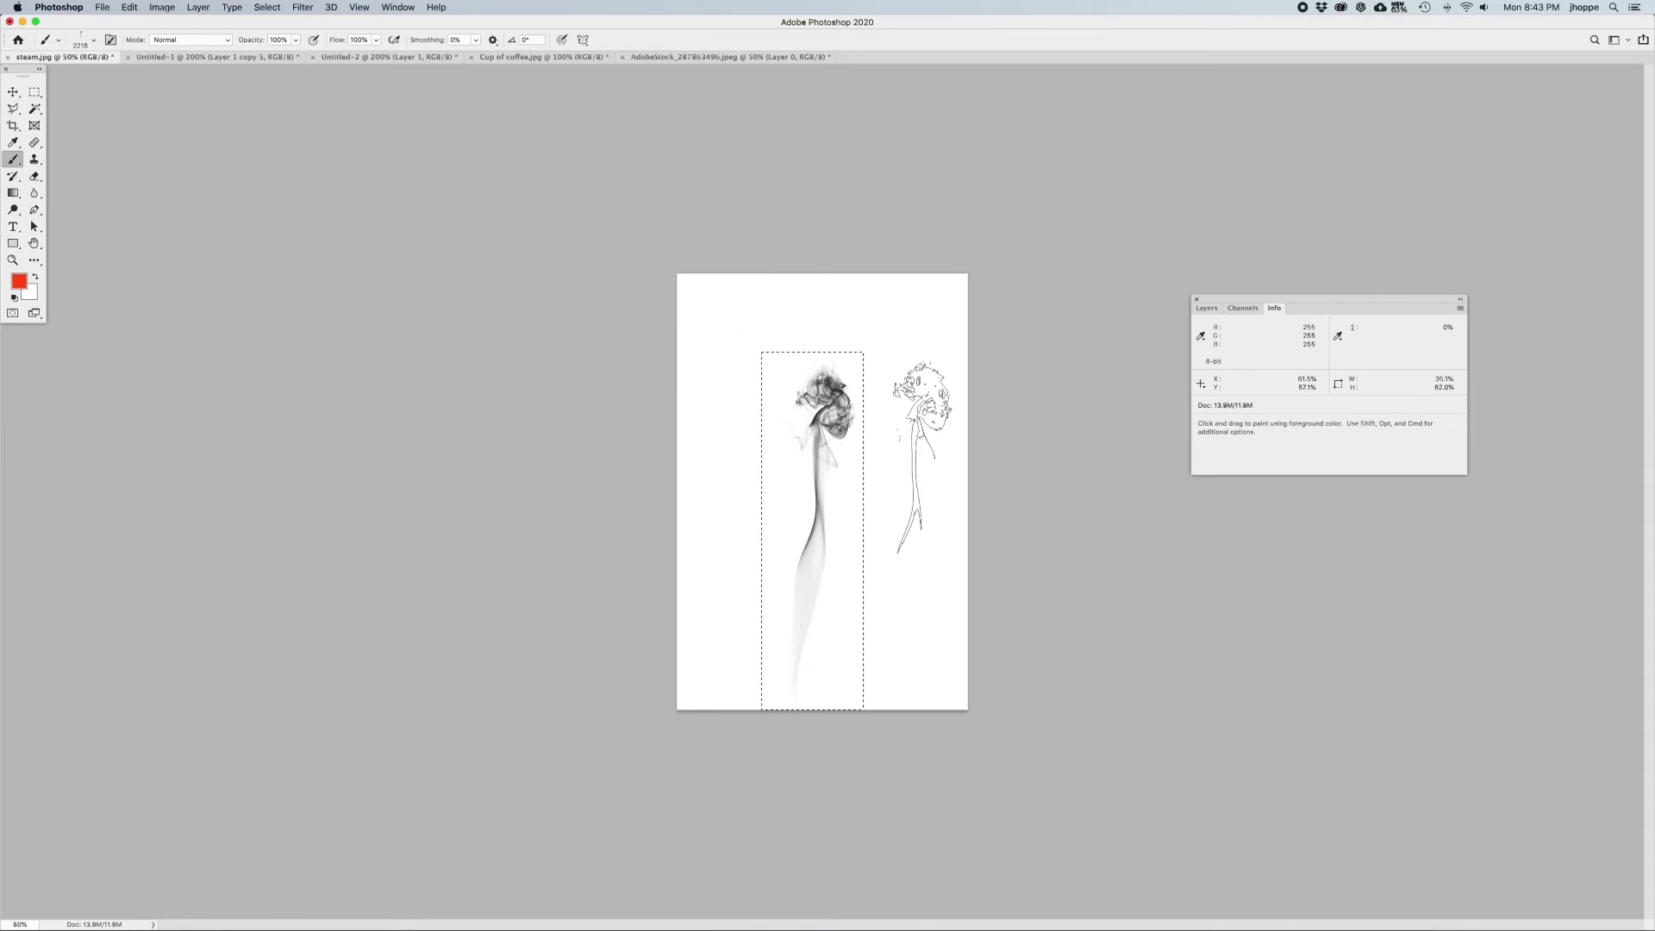
pyautogui.rightClick(923, 457)
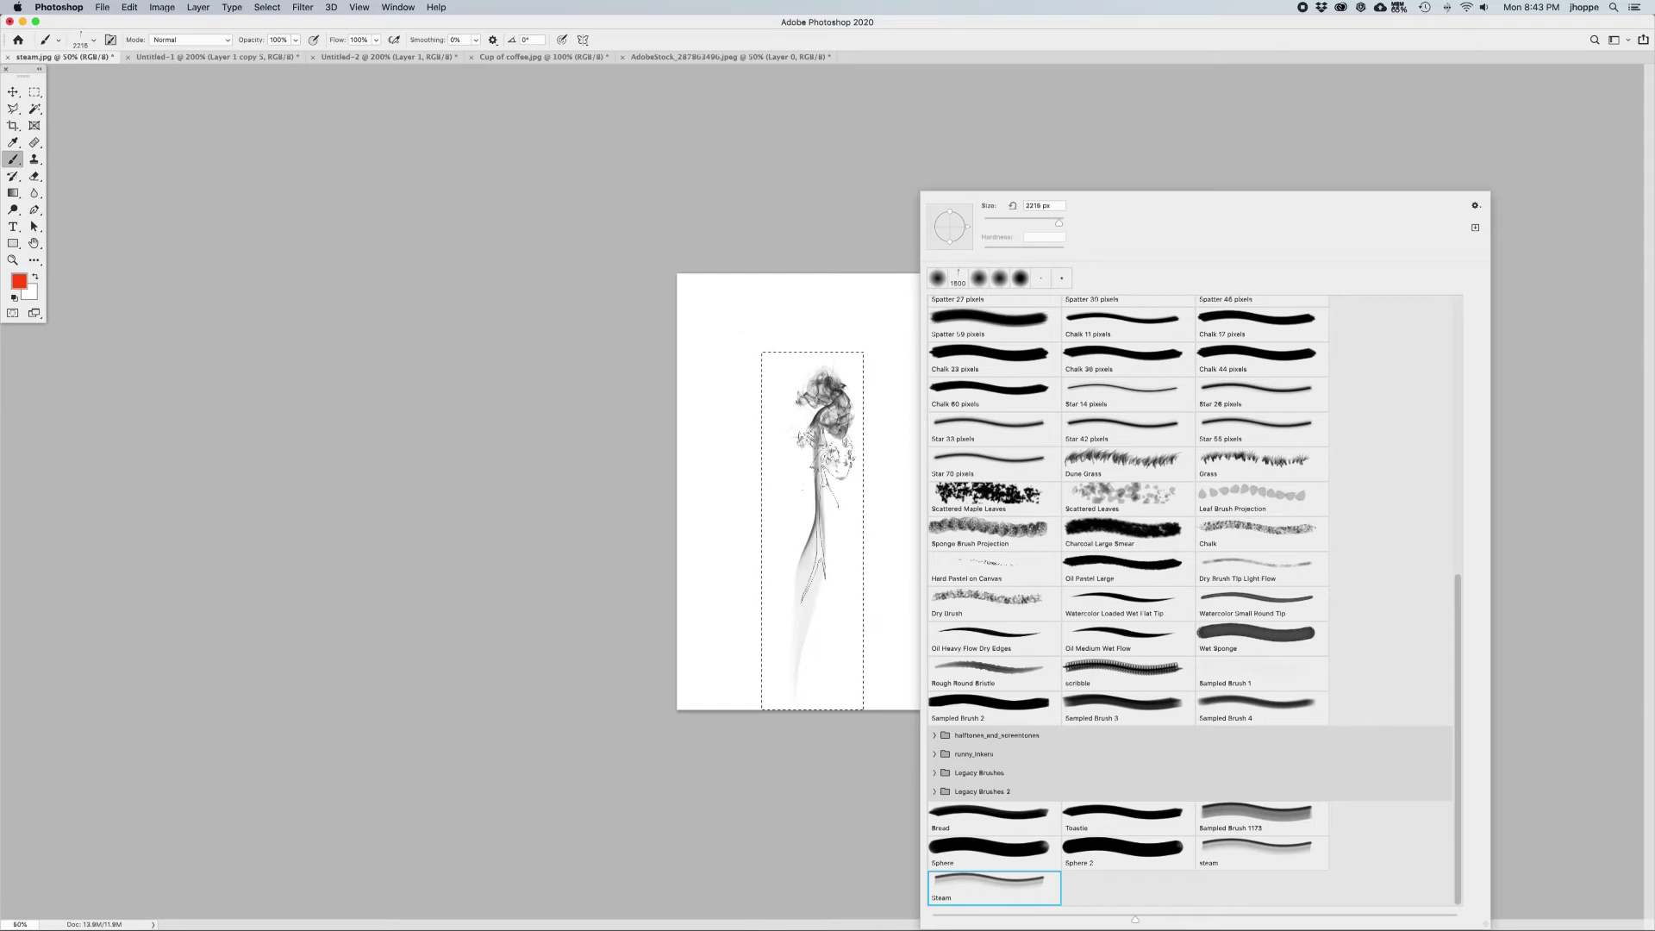
pyautogui.press('Return')
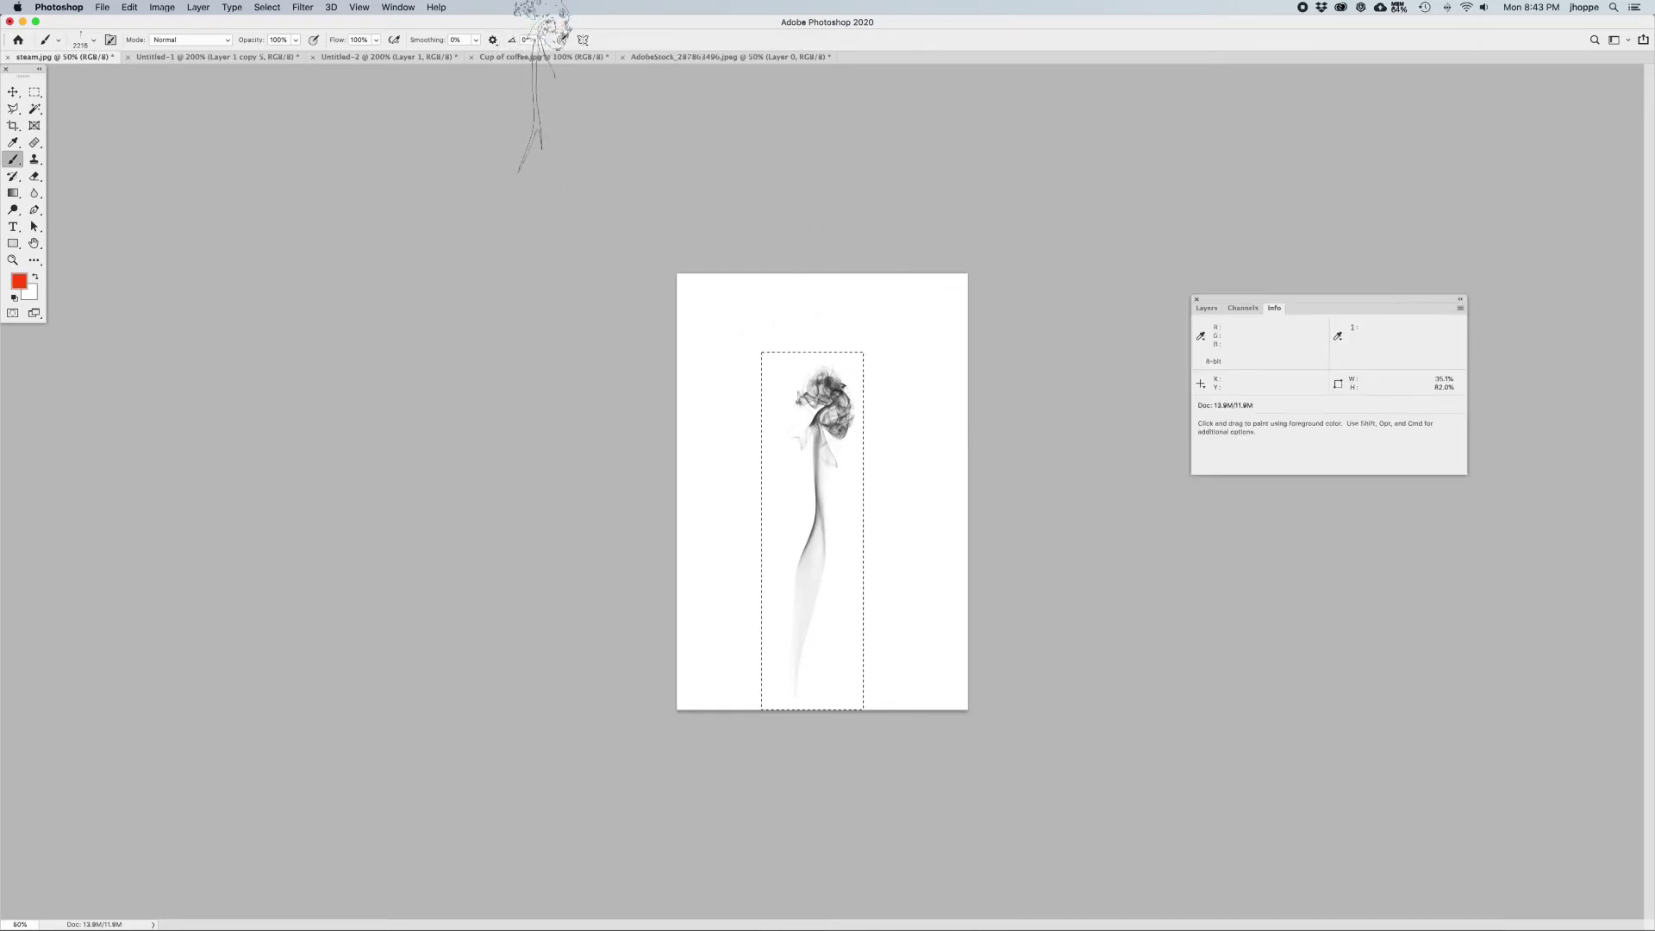
# - Switch to the Cup of coffee.jpg document and add a new layer named Steam above the background
pyautogui.press('v')
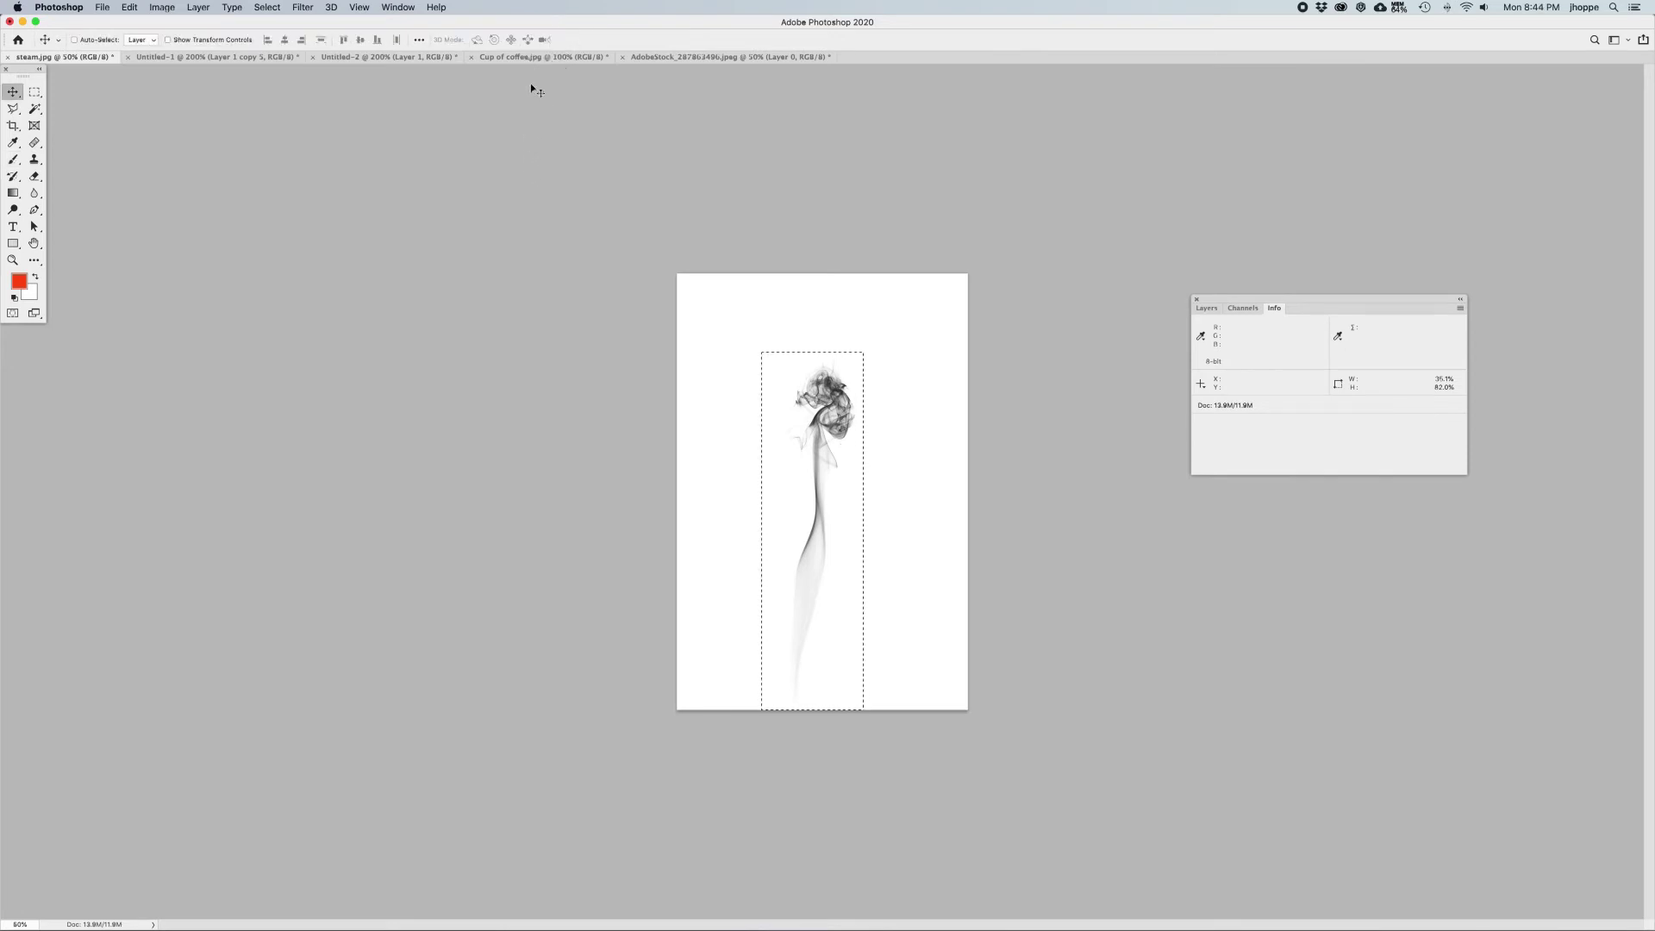
pyautogui.click(534, 57)
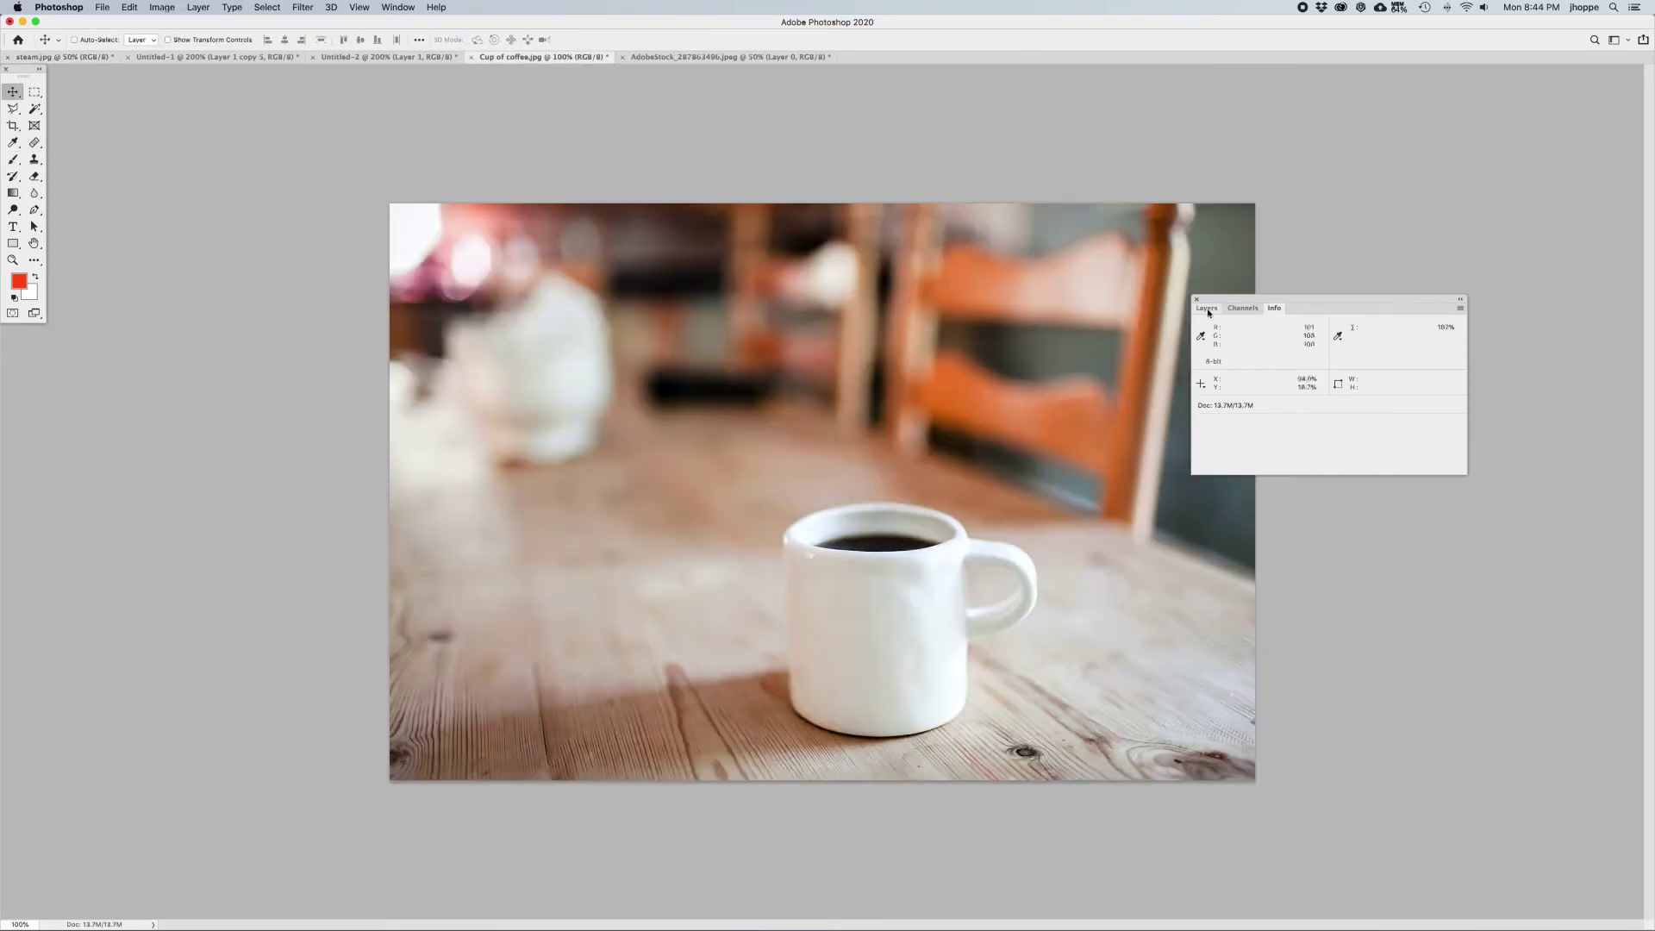
pyautogui.click(1206, 308)
pyautogui.moveTo(1242, 304); pyautogui.dragTo(1280, 314)
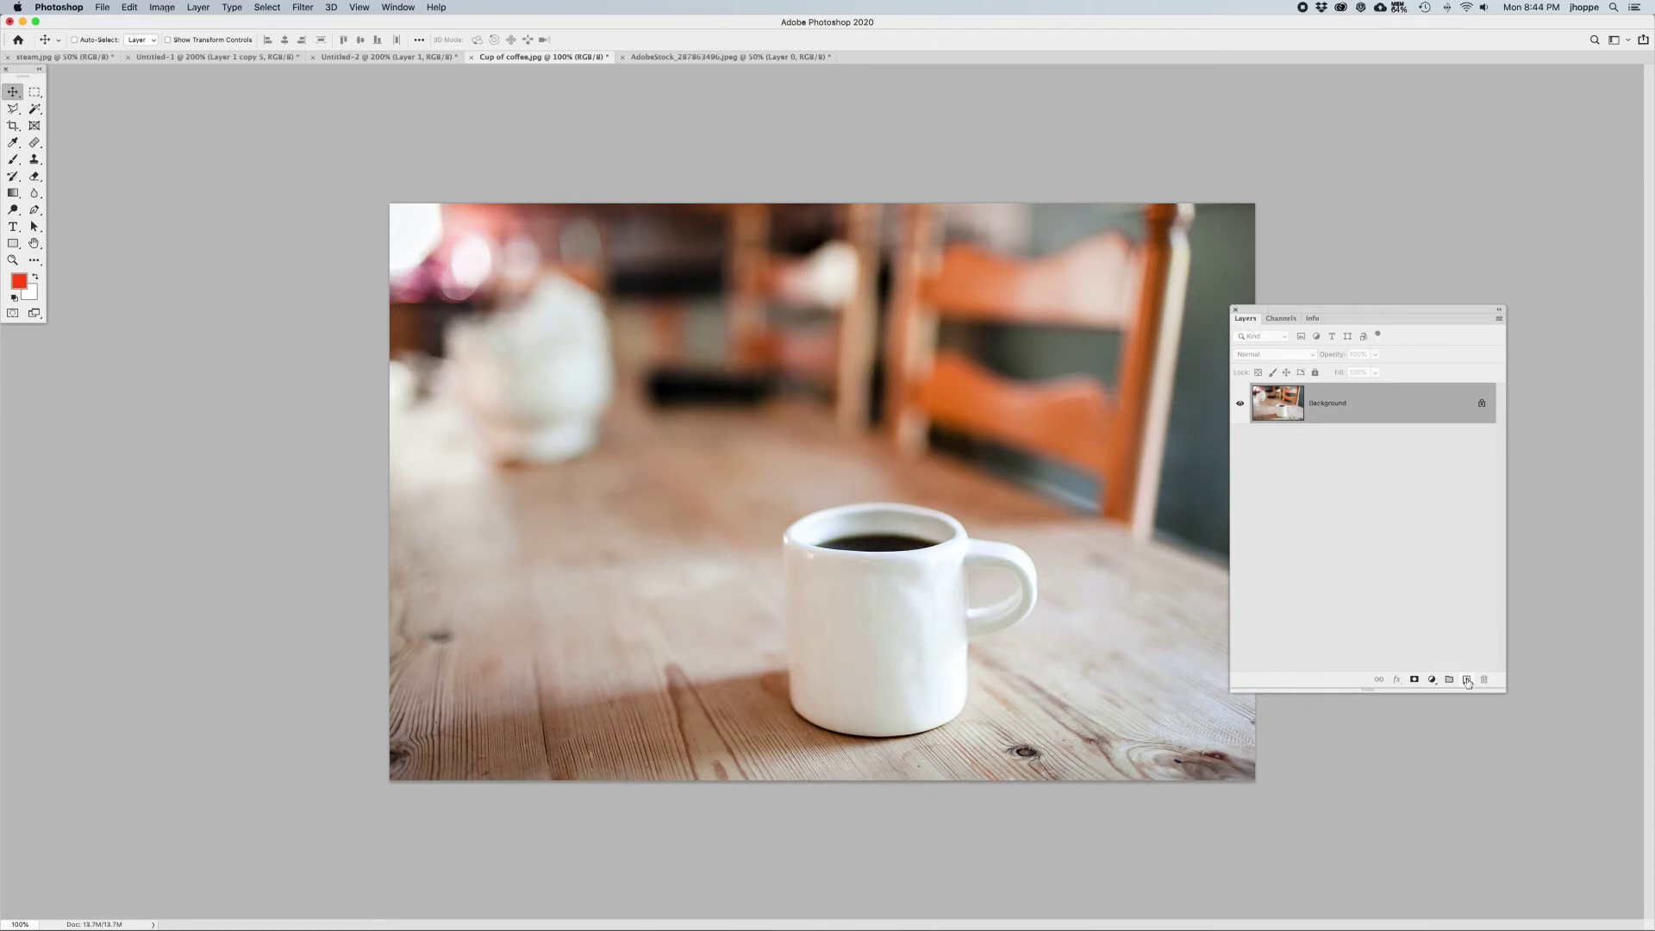
pyautogui.click(1466, 679)
pyautogui.doubleClick(1321, 403)
pyautogui.write('Steam')
pyautogui.press('Return')
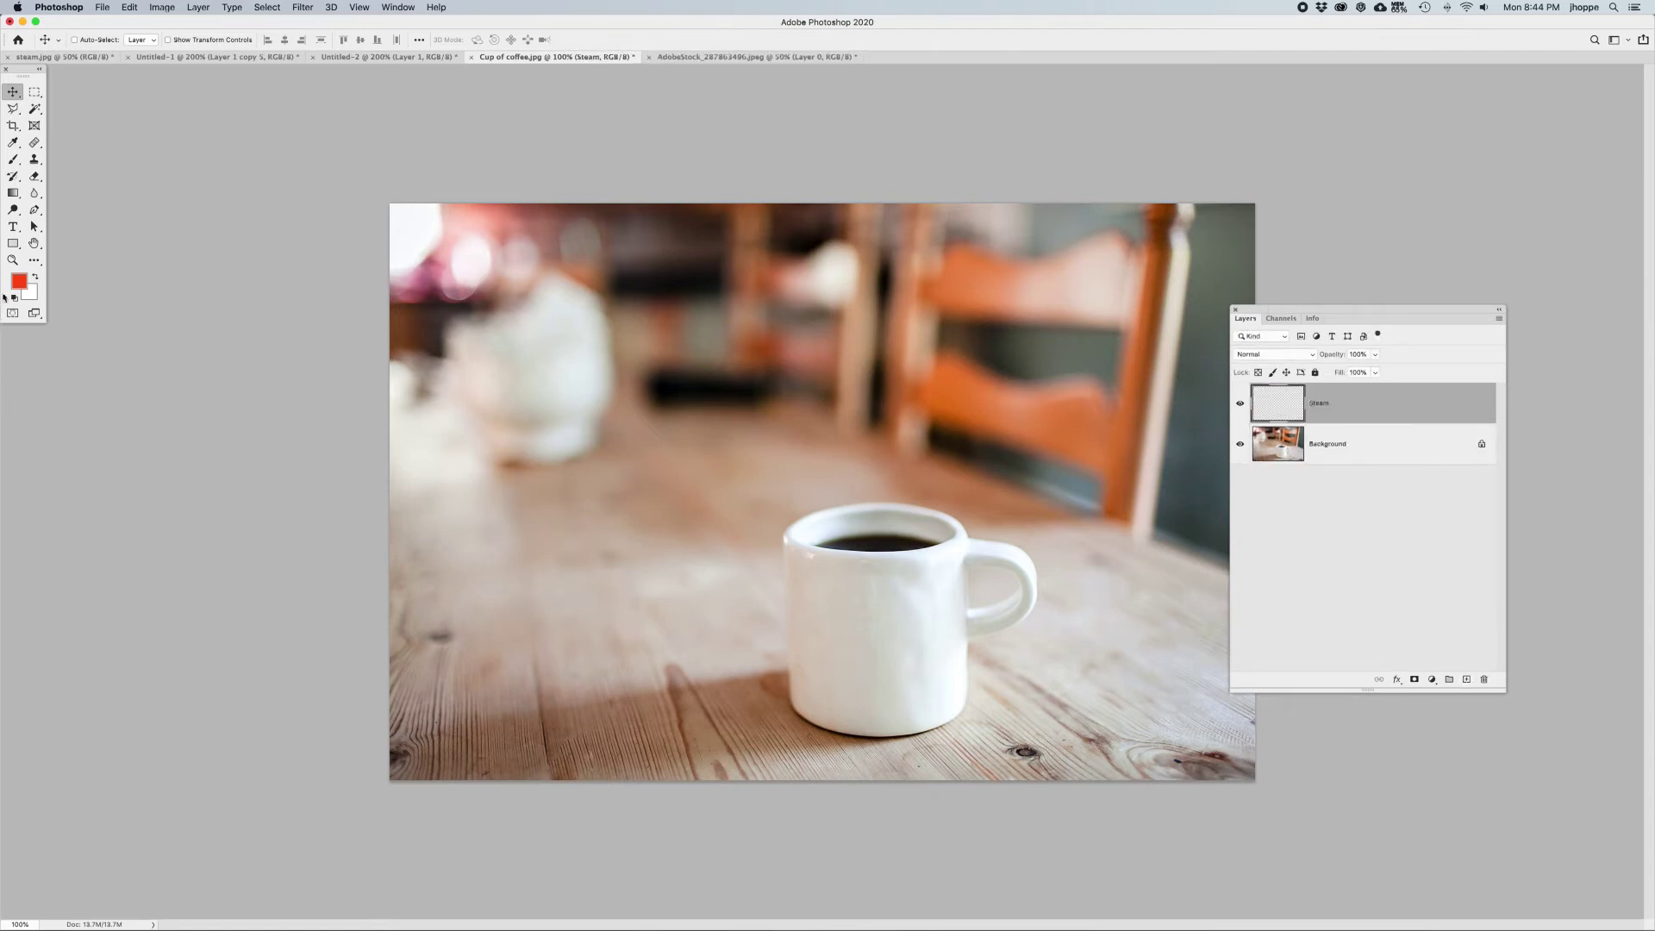
# - Make white the foreground colour and activate the Brush tool with the Steam brush preset
pyautogui.click(34, 277)
pyautogui.press('b')
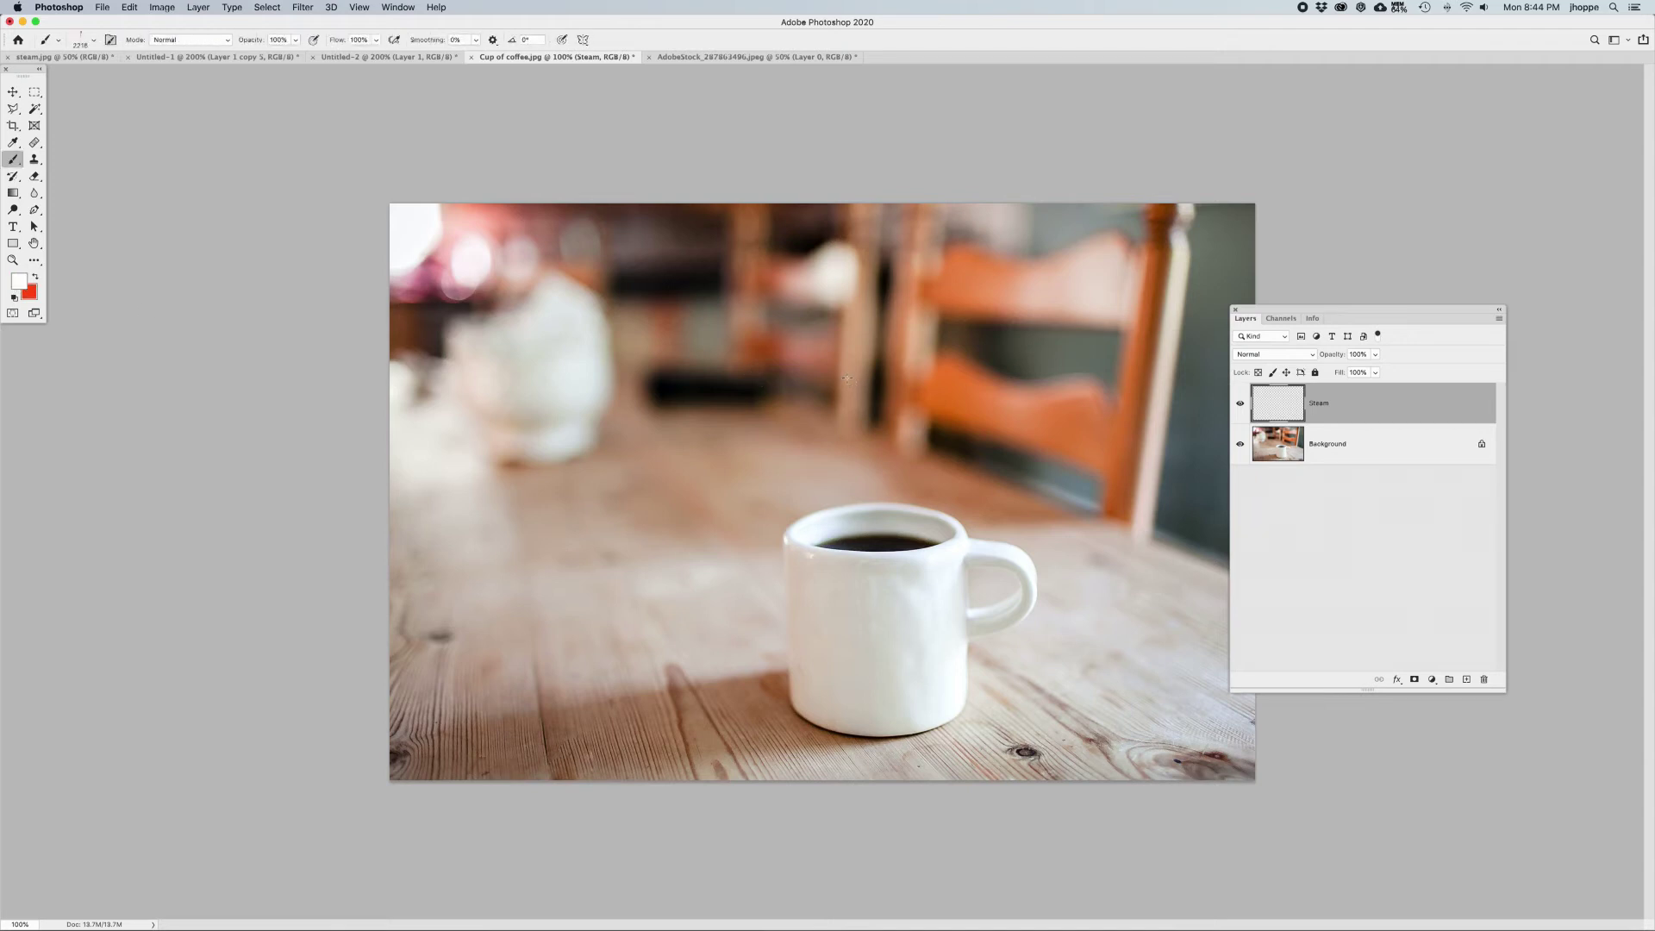
pyautogui.rightClick(847, 378)
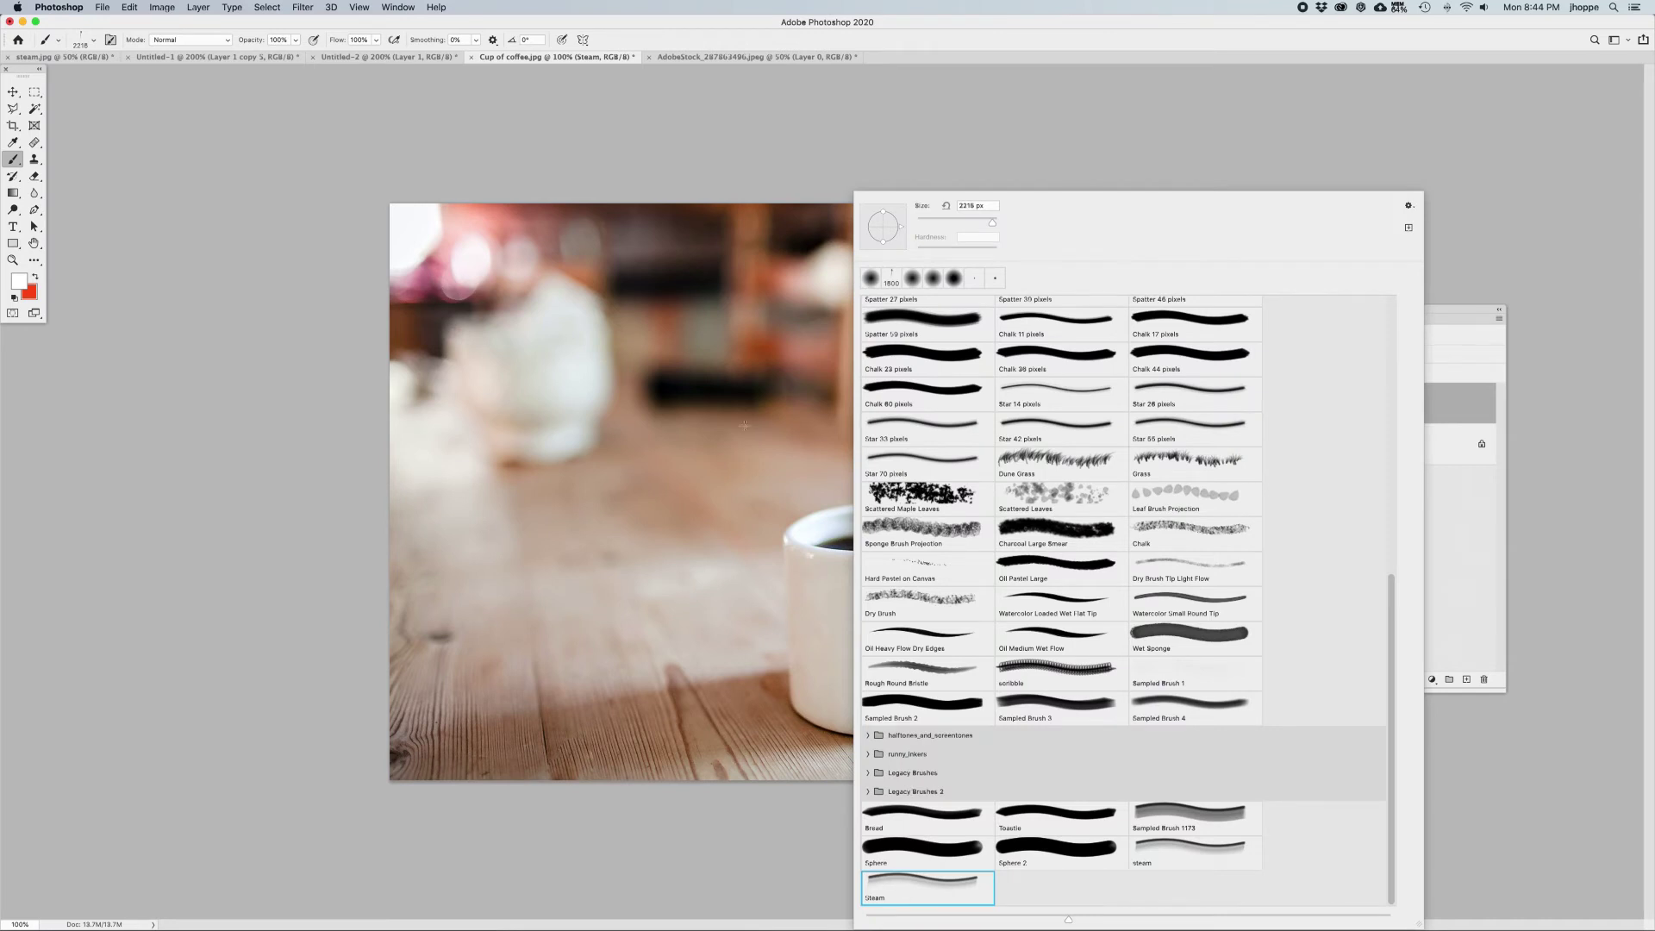
pyautogui.press('Escape')
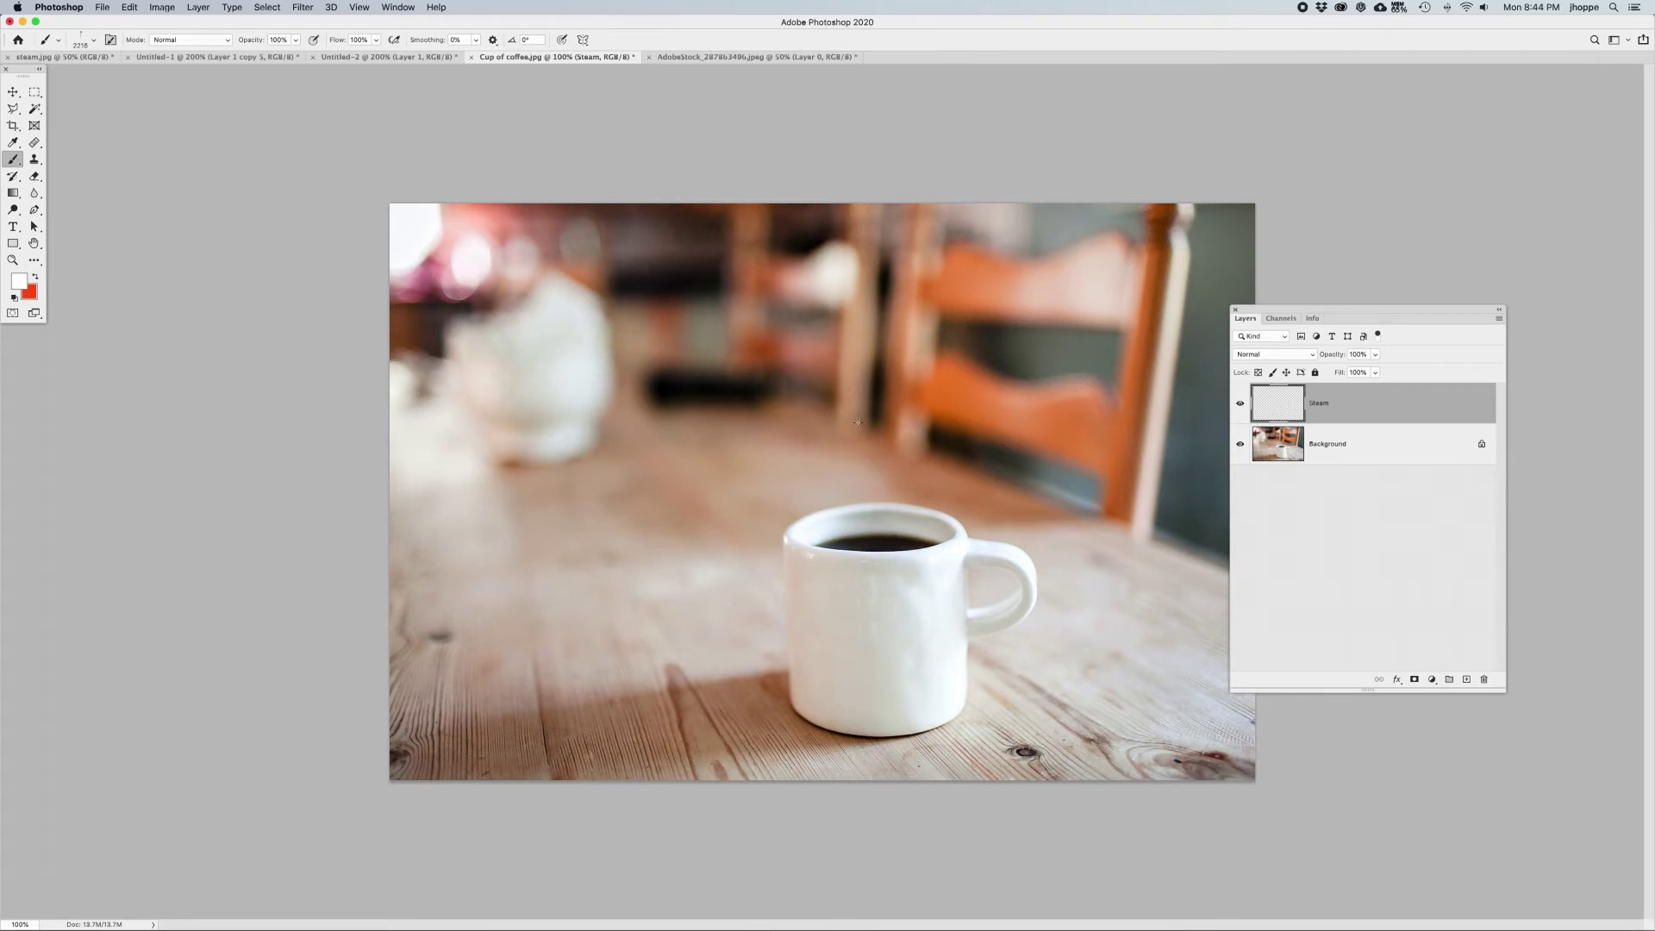
# - Reduce the Steam brush to 1800 px and stamp one plume rising from the coffee in the cup
pyautogui.press('[')
pyautogui.press('[')
pyautogui.press('[')
pyautogui.press('[')
pyautogui.click(901, 414)
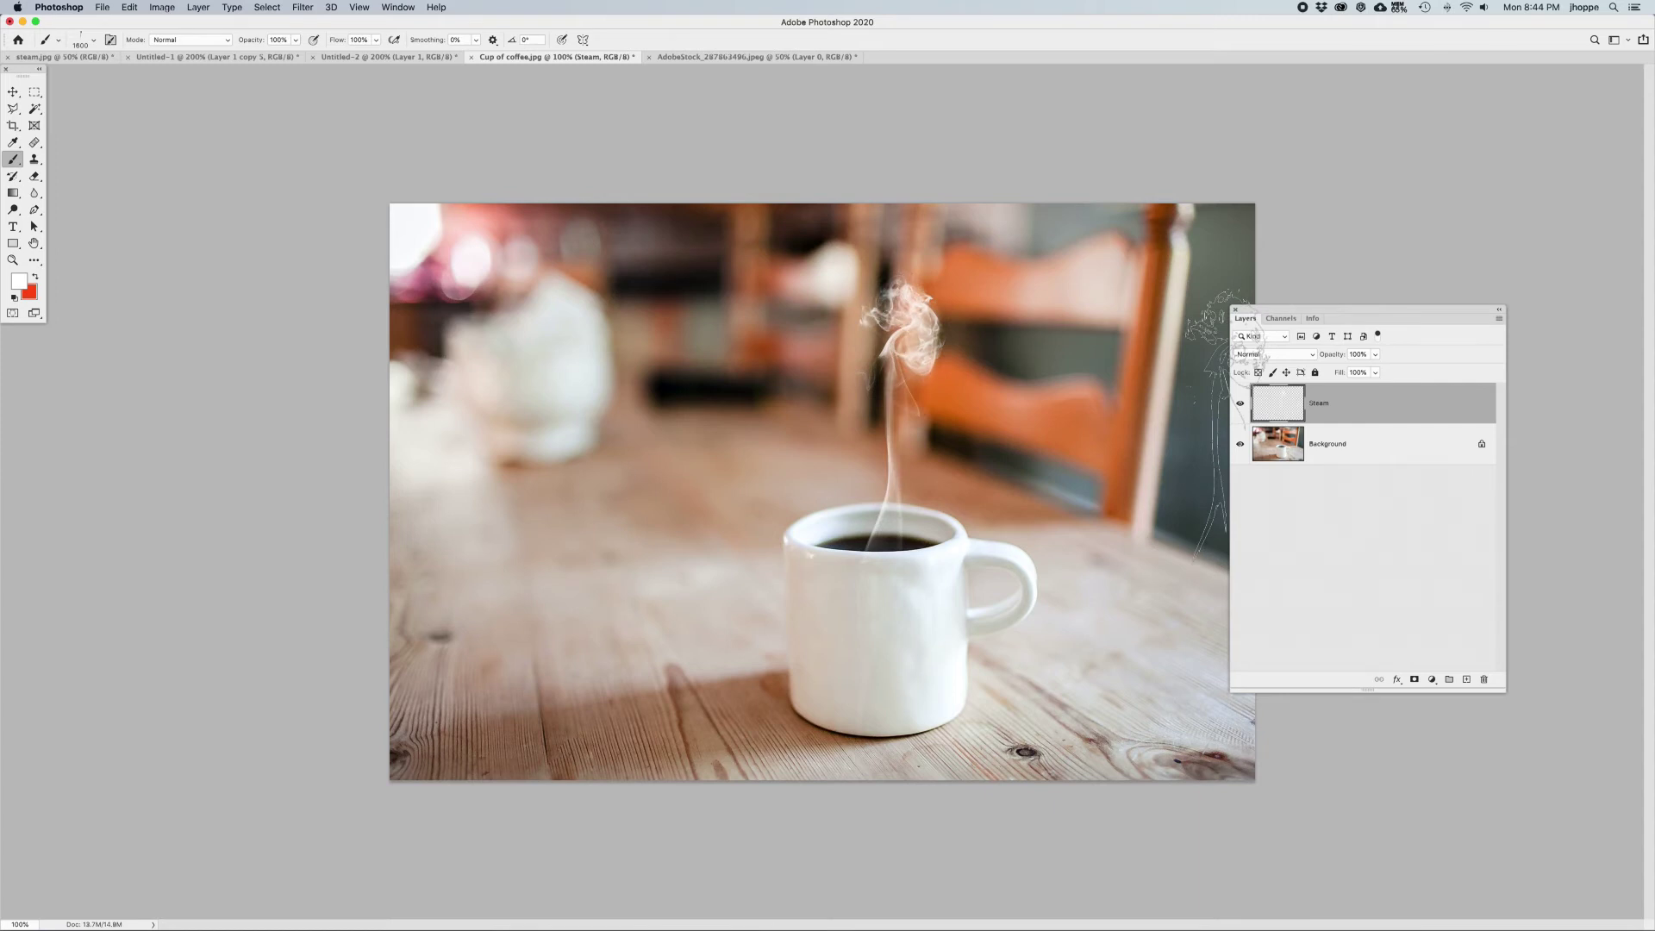
# - Try a duplicate of the Steam layer to intensify the plume, compare with the copy hidden, and delete it
pyautogui.click(13, 92)
pyautogui.rightClick(1361, 420)
pyautogui.click(1353, 409)
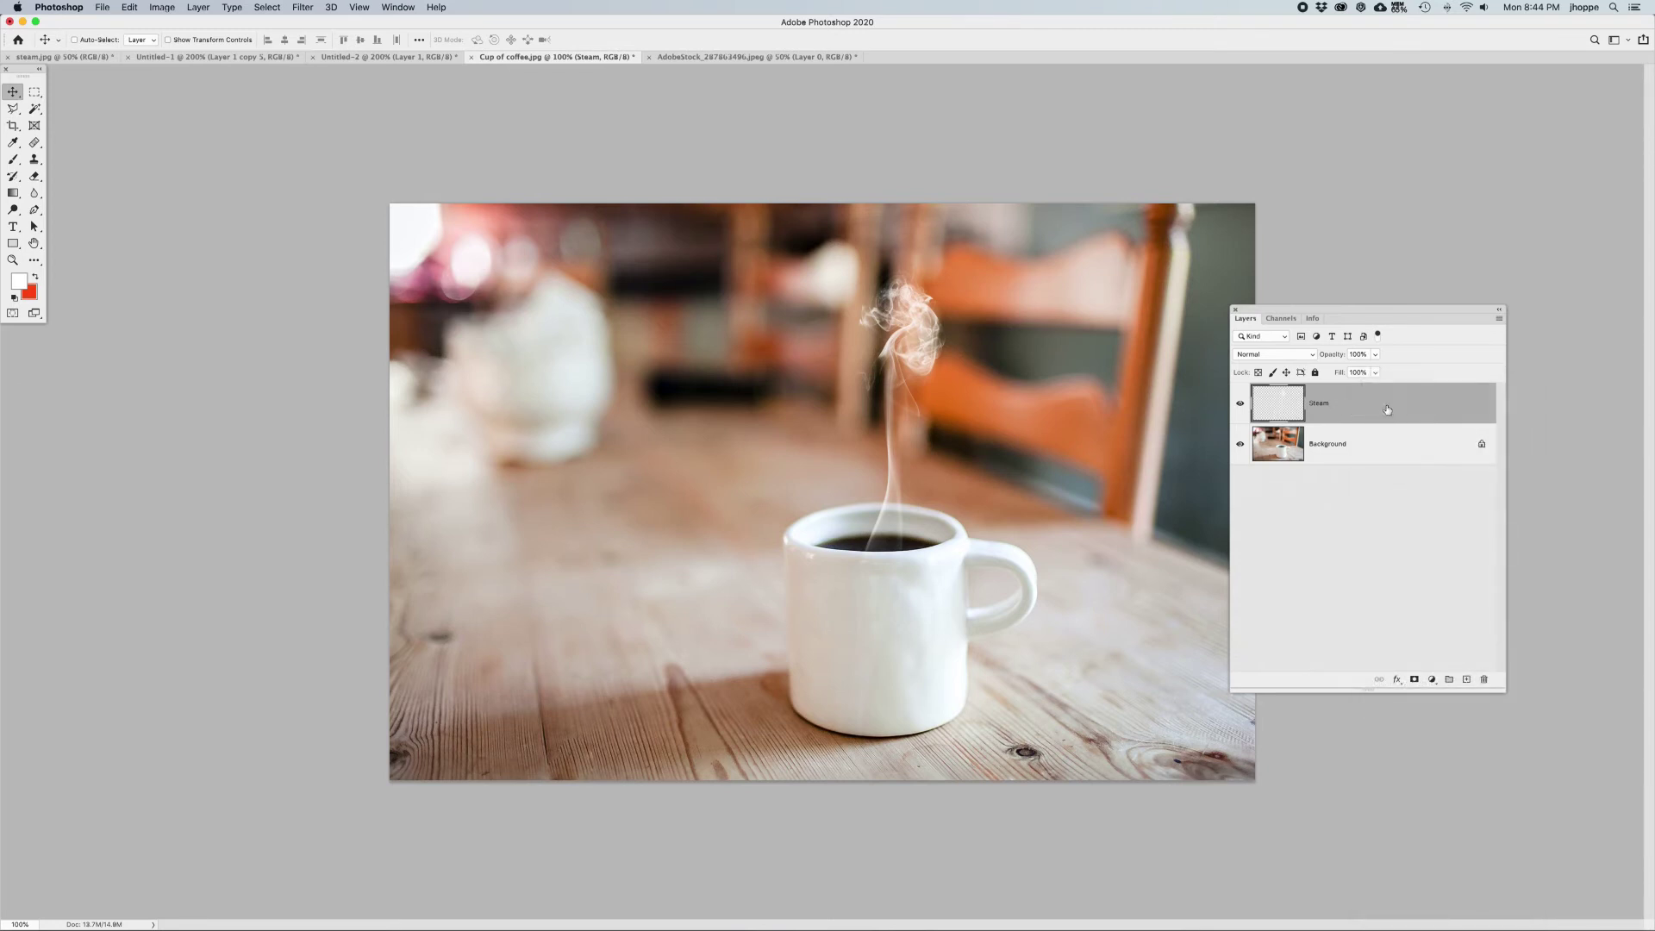
pyautogui.press('super+j')
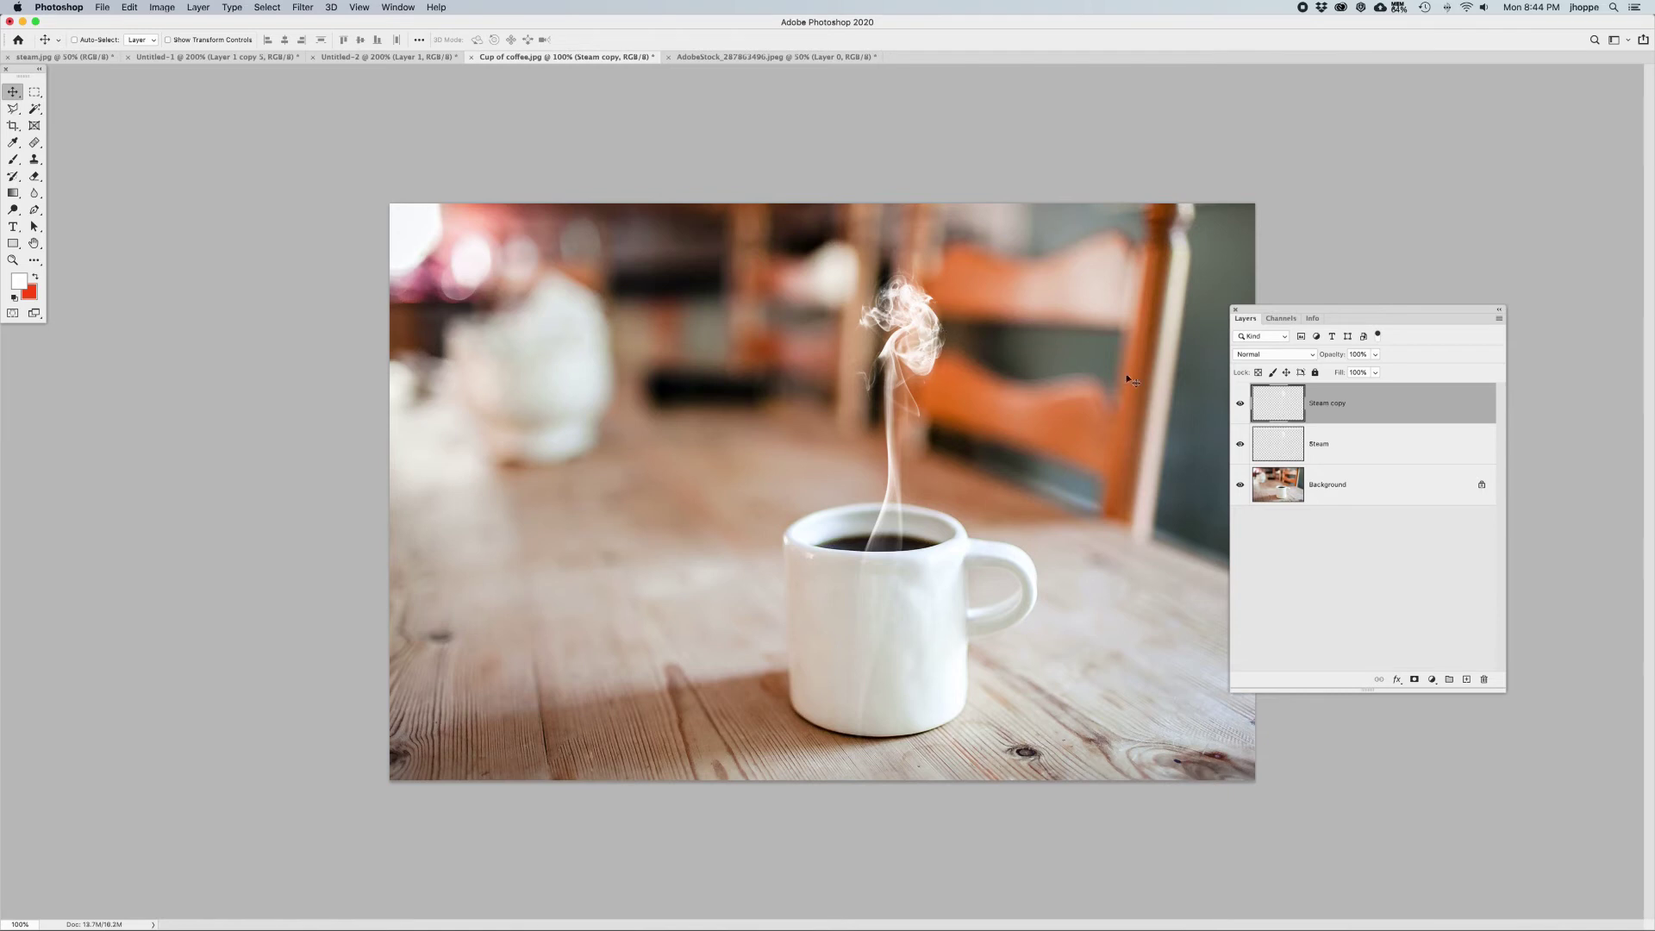
pyautogui.click(1240, 405)
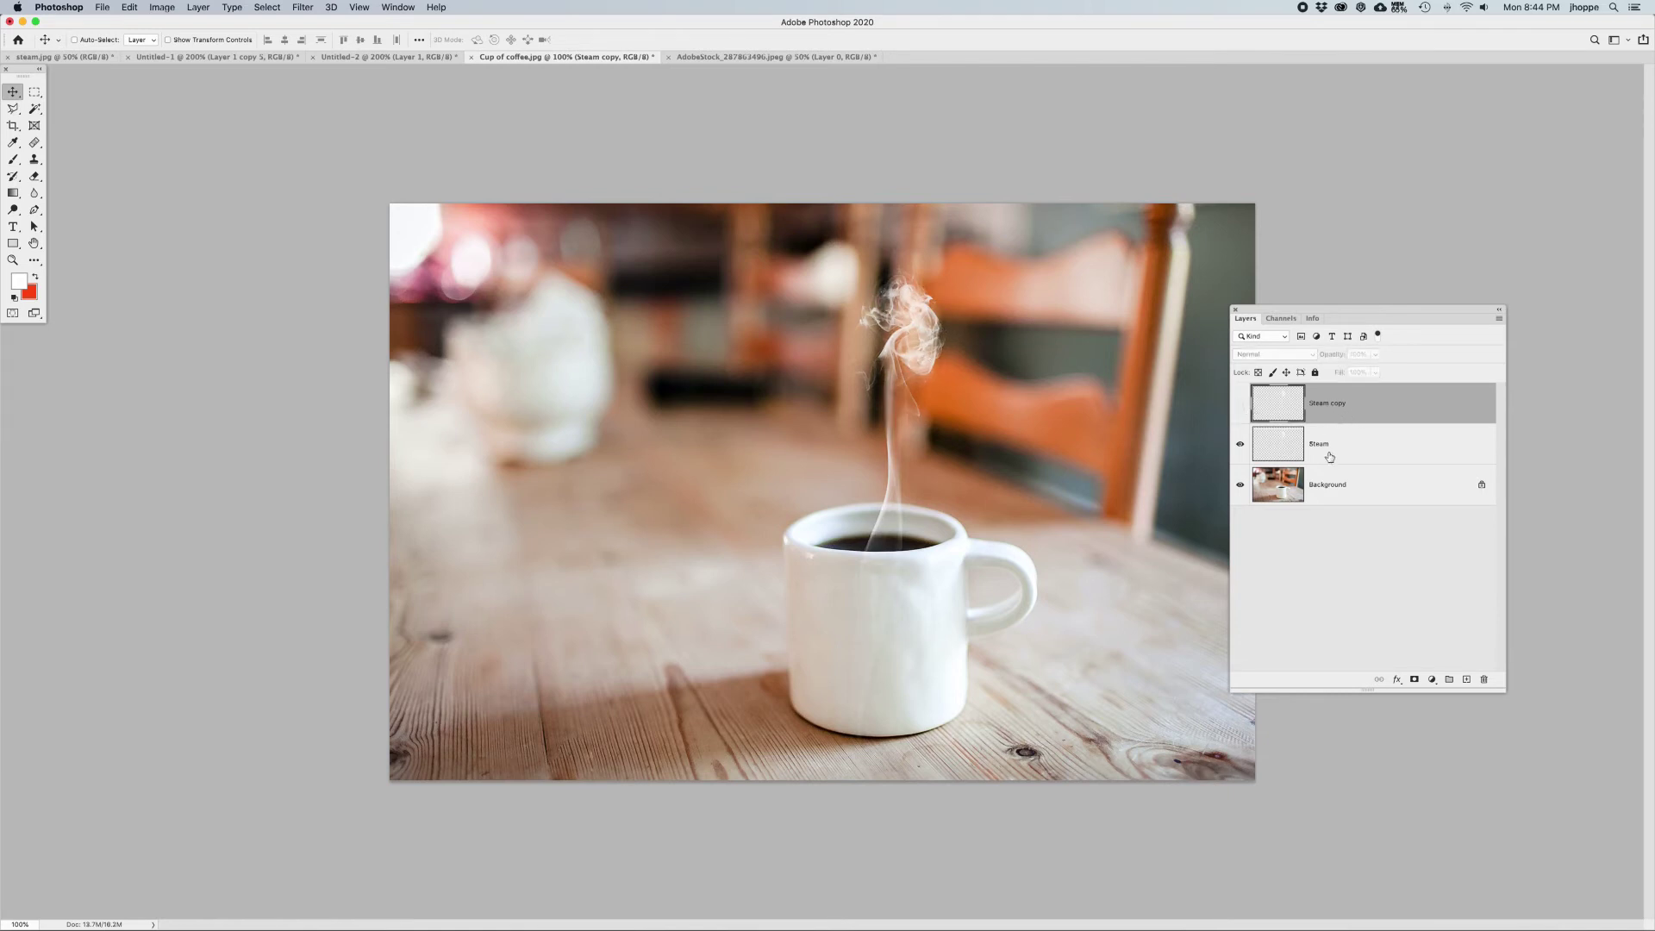
pyautogui.press('BackSpace')
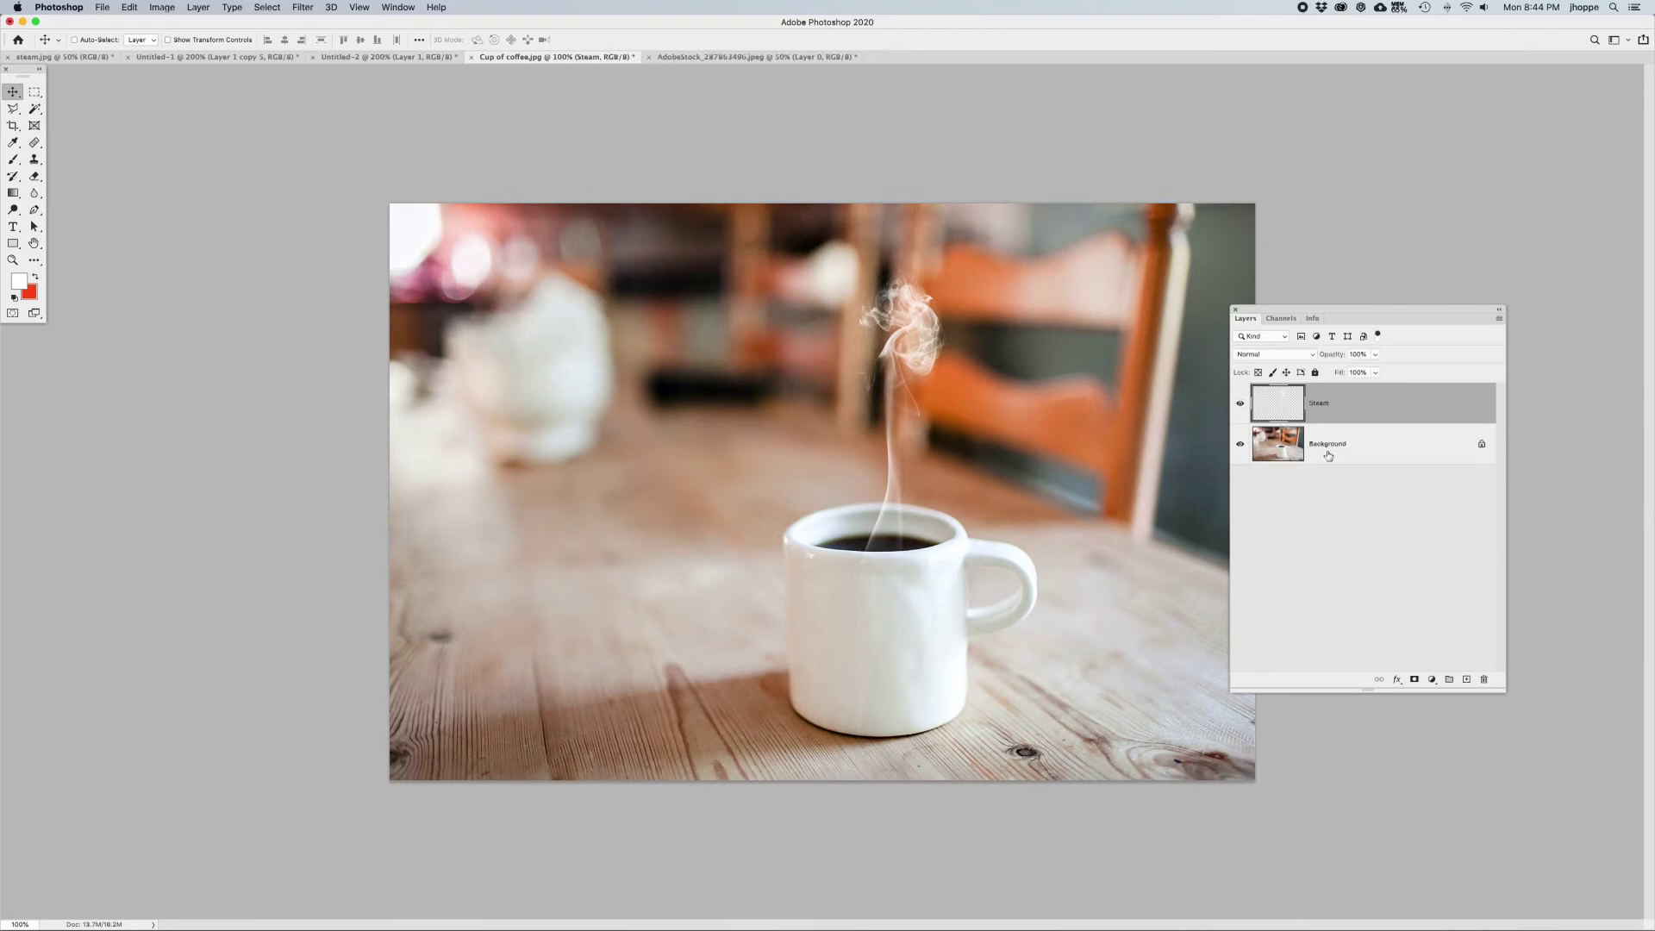
# - Convert the Steam layer to a smart object and apply a Gaussian Blur with the preset radius
pyautogui.rightClick(1348, 406)
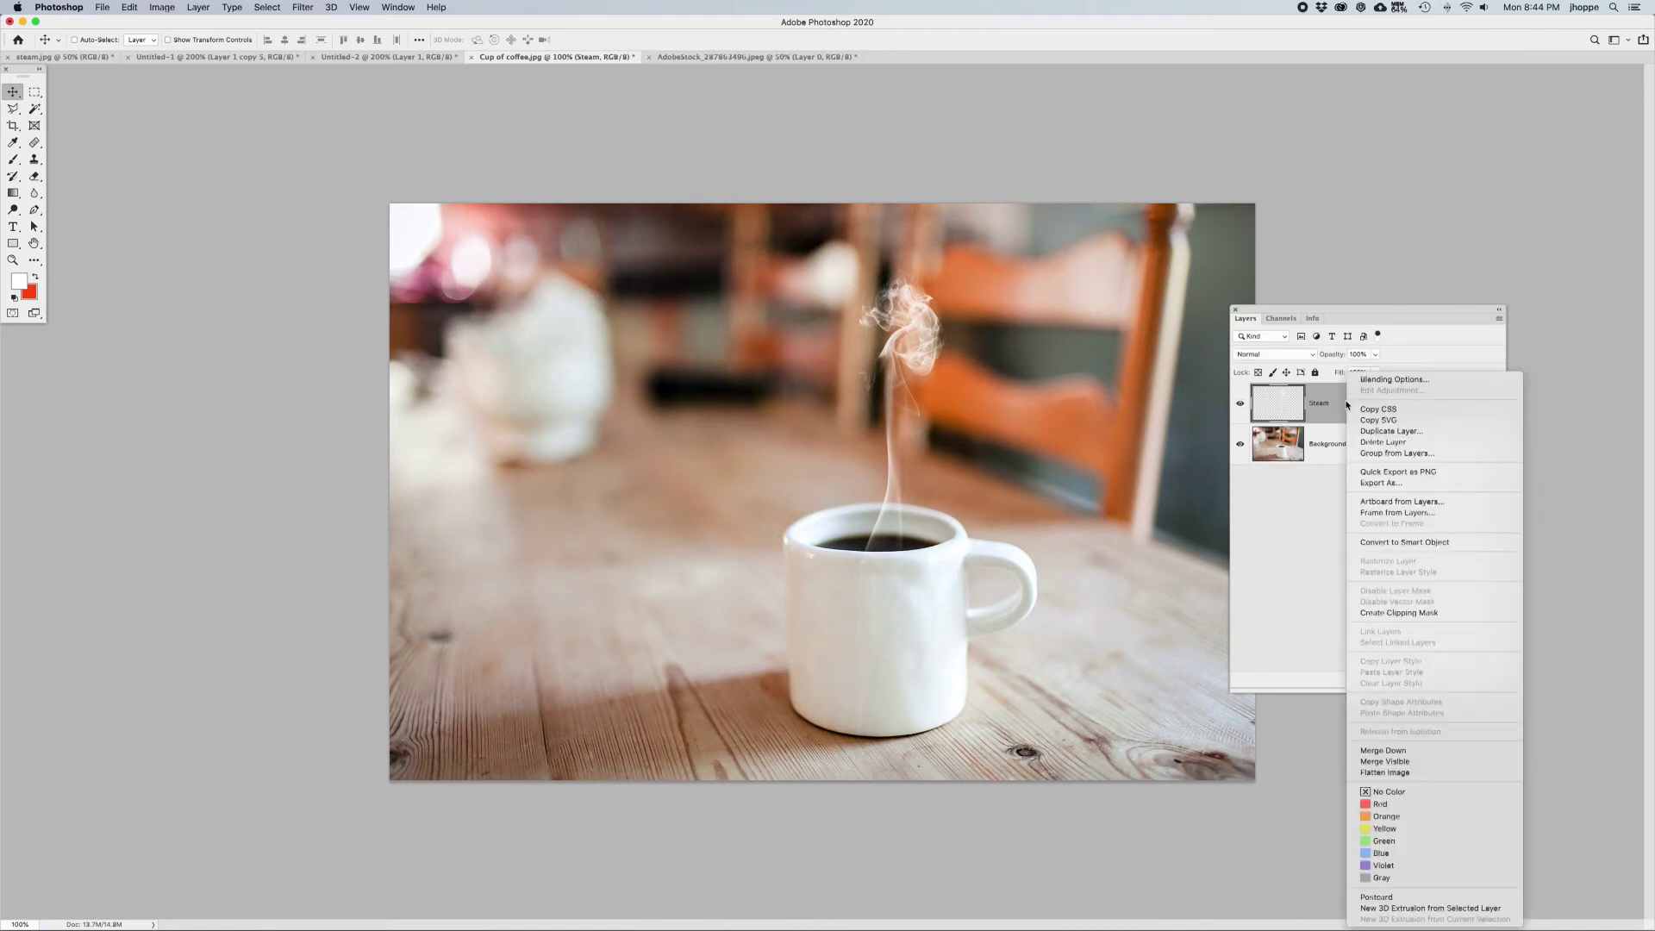
pyautogui.click(1380, 542)
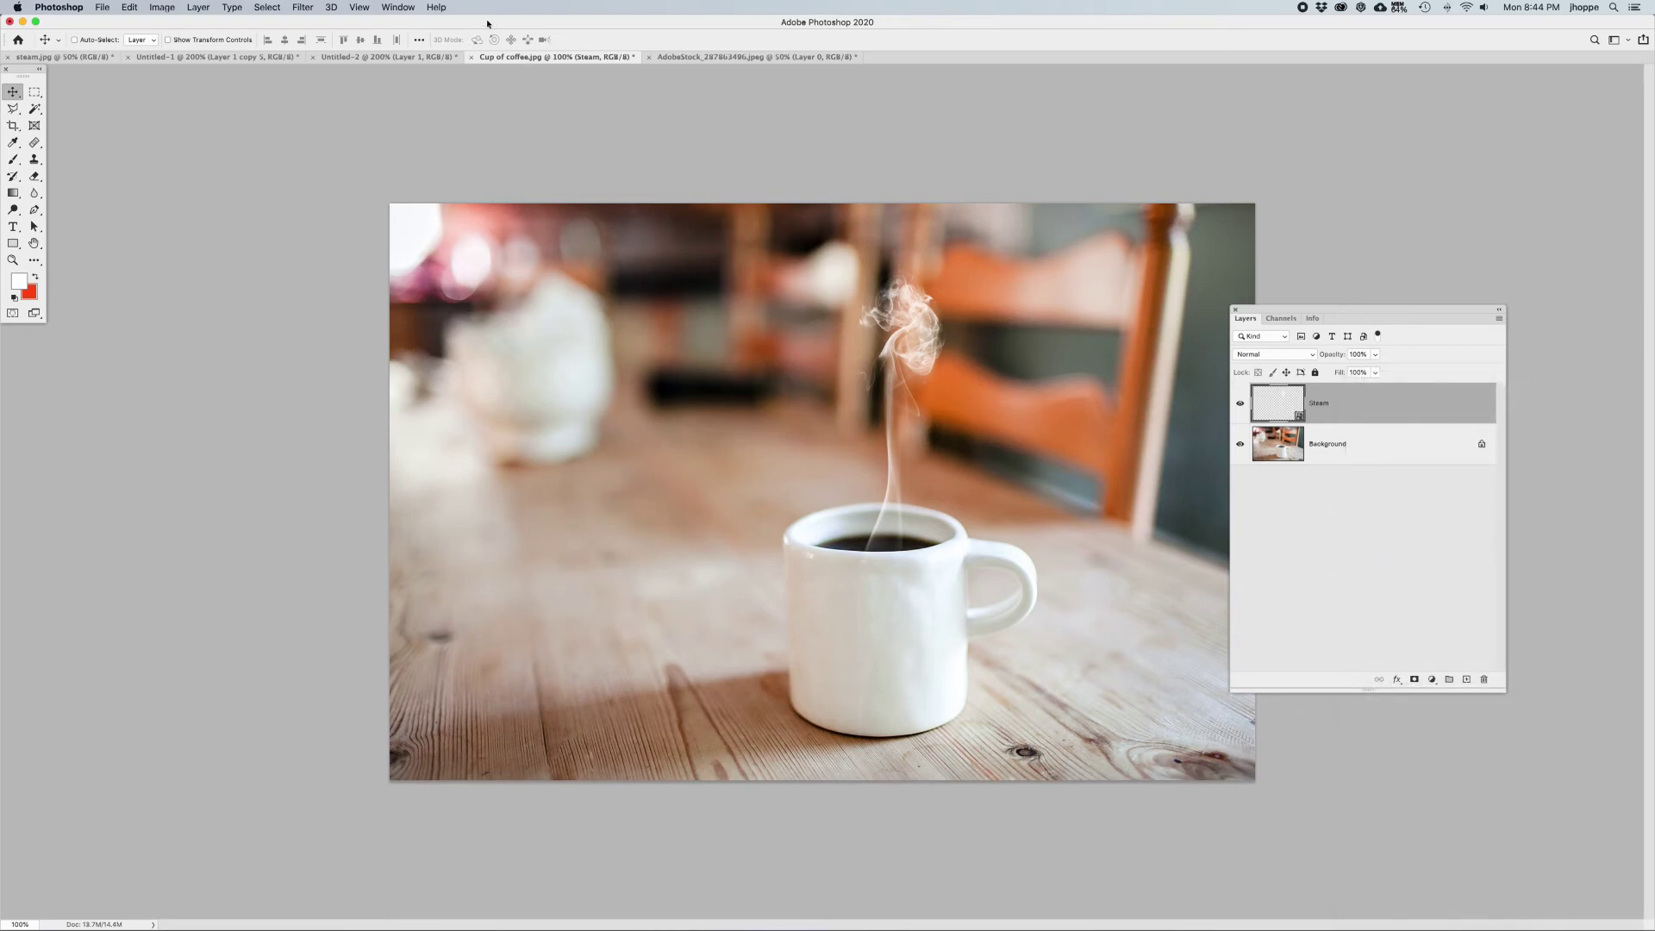
pyautogui.click(301, 7)
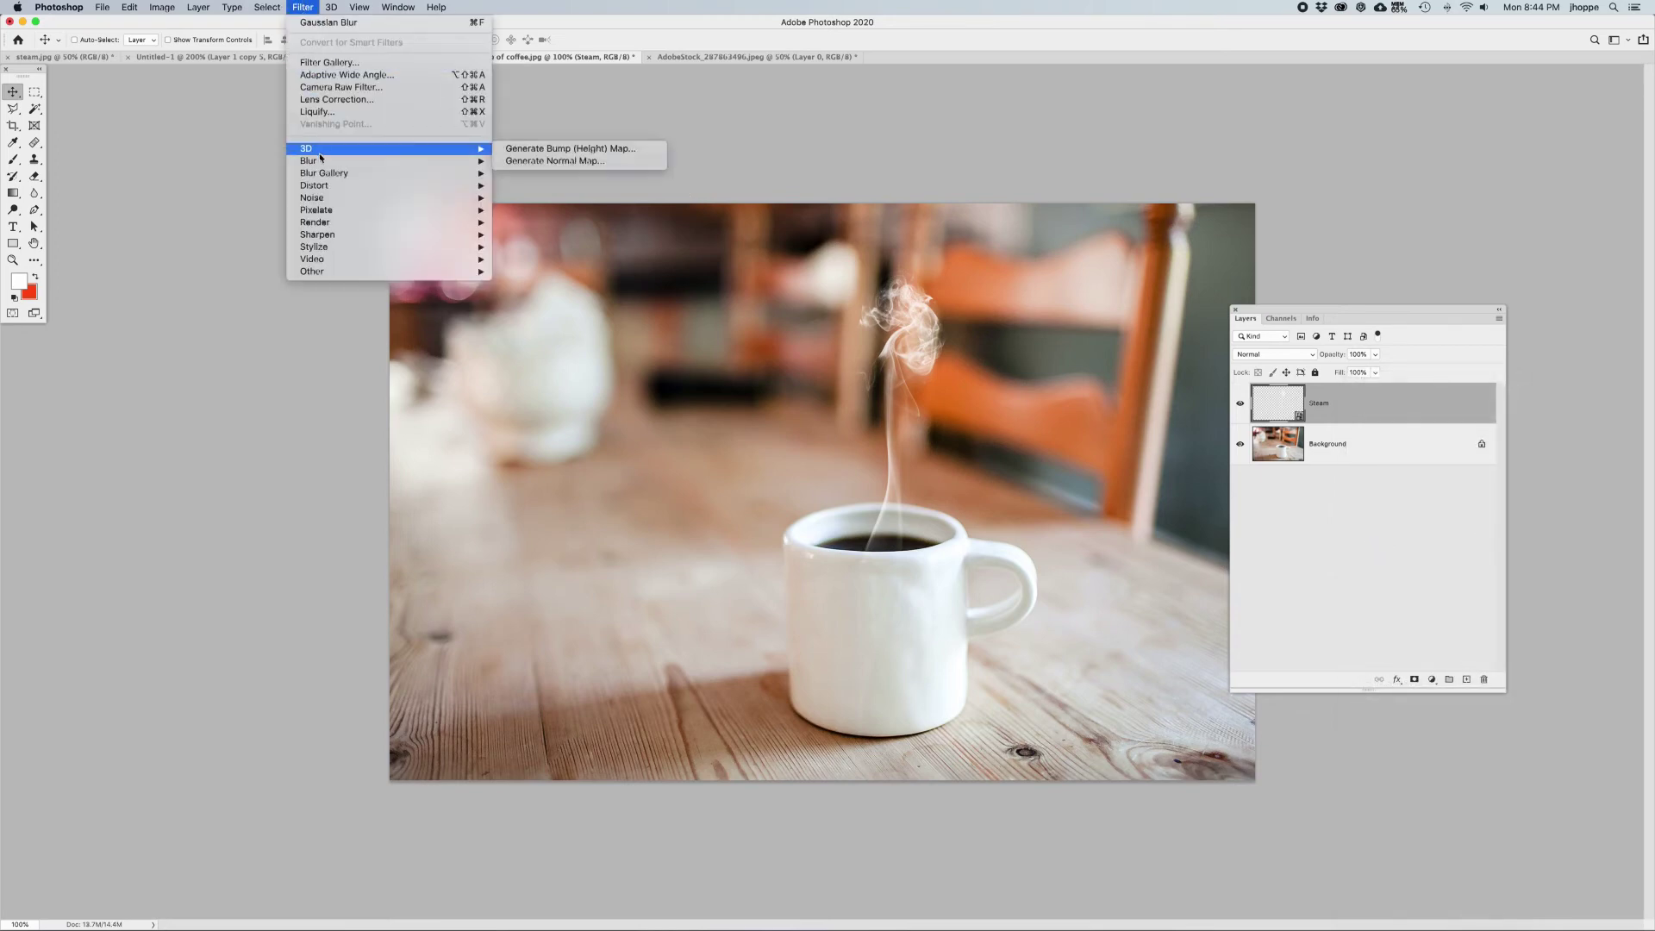
pyautogui.moveTo(322, 163)
pyautogui.click(537, 210)
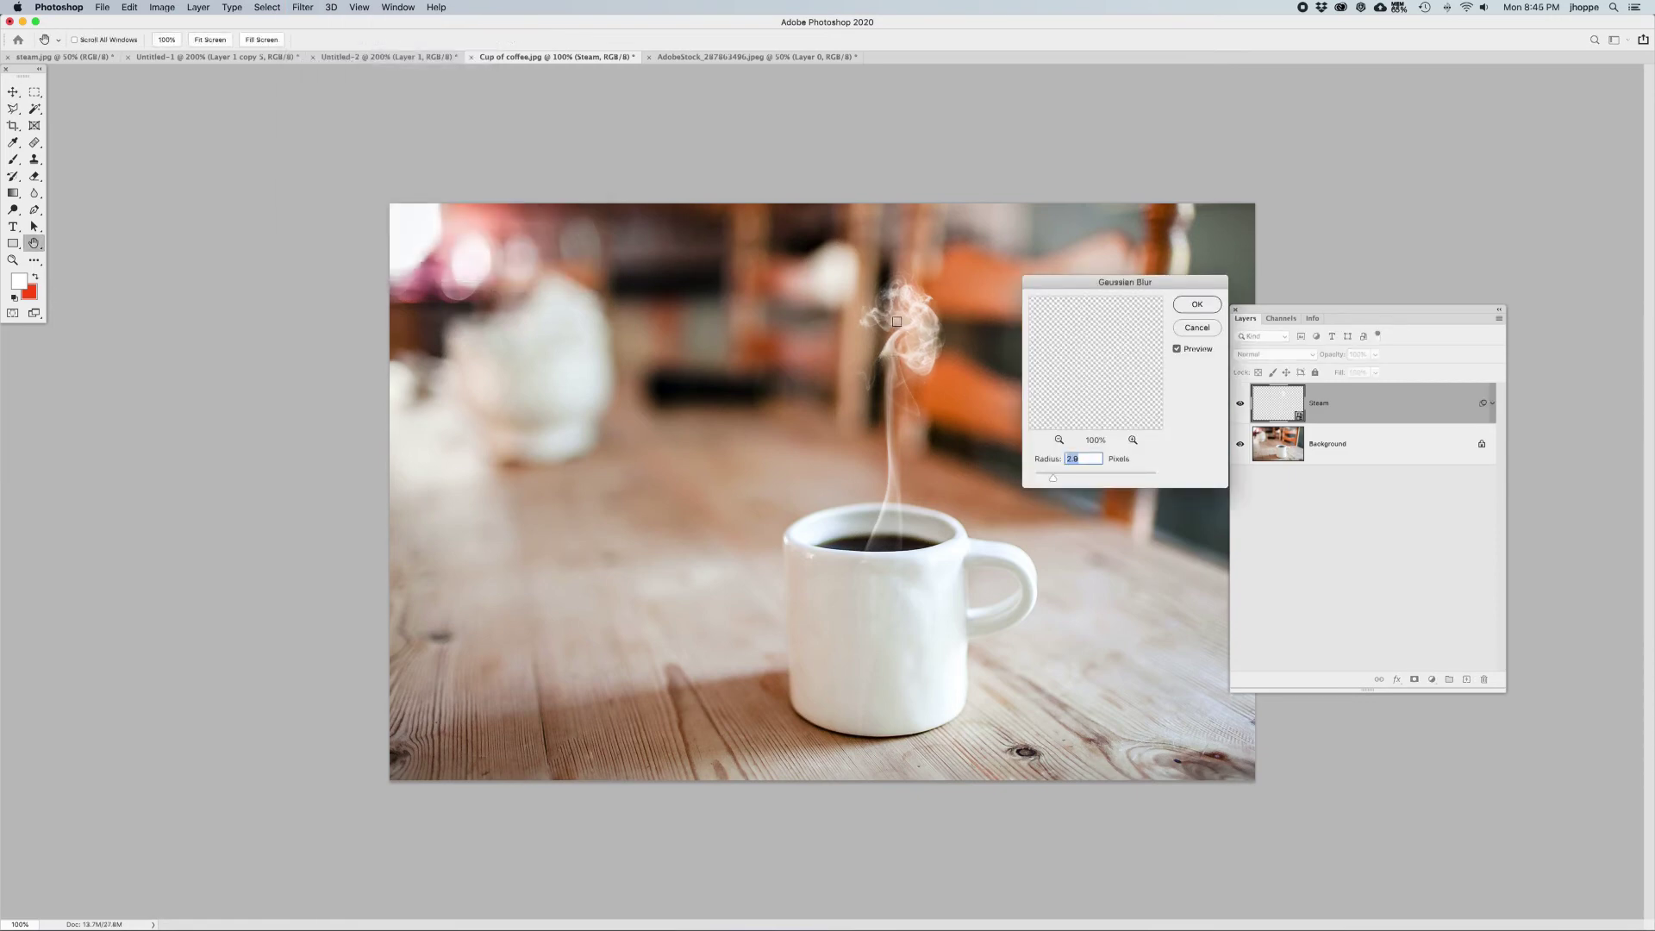
pyautogui.click(1196, 305)
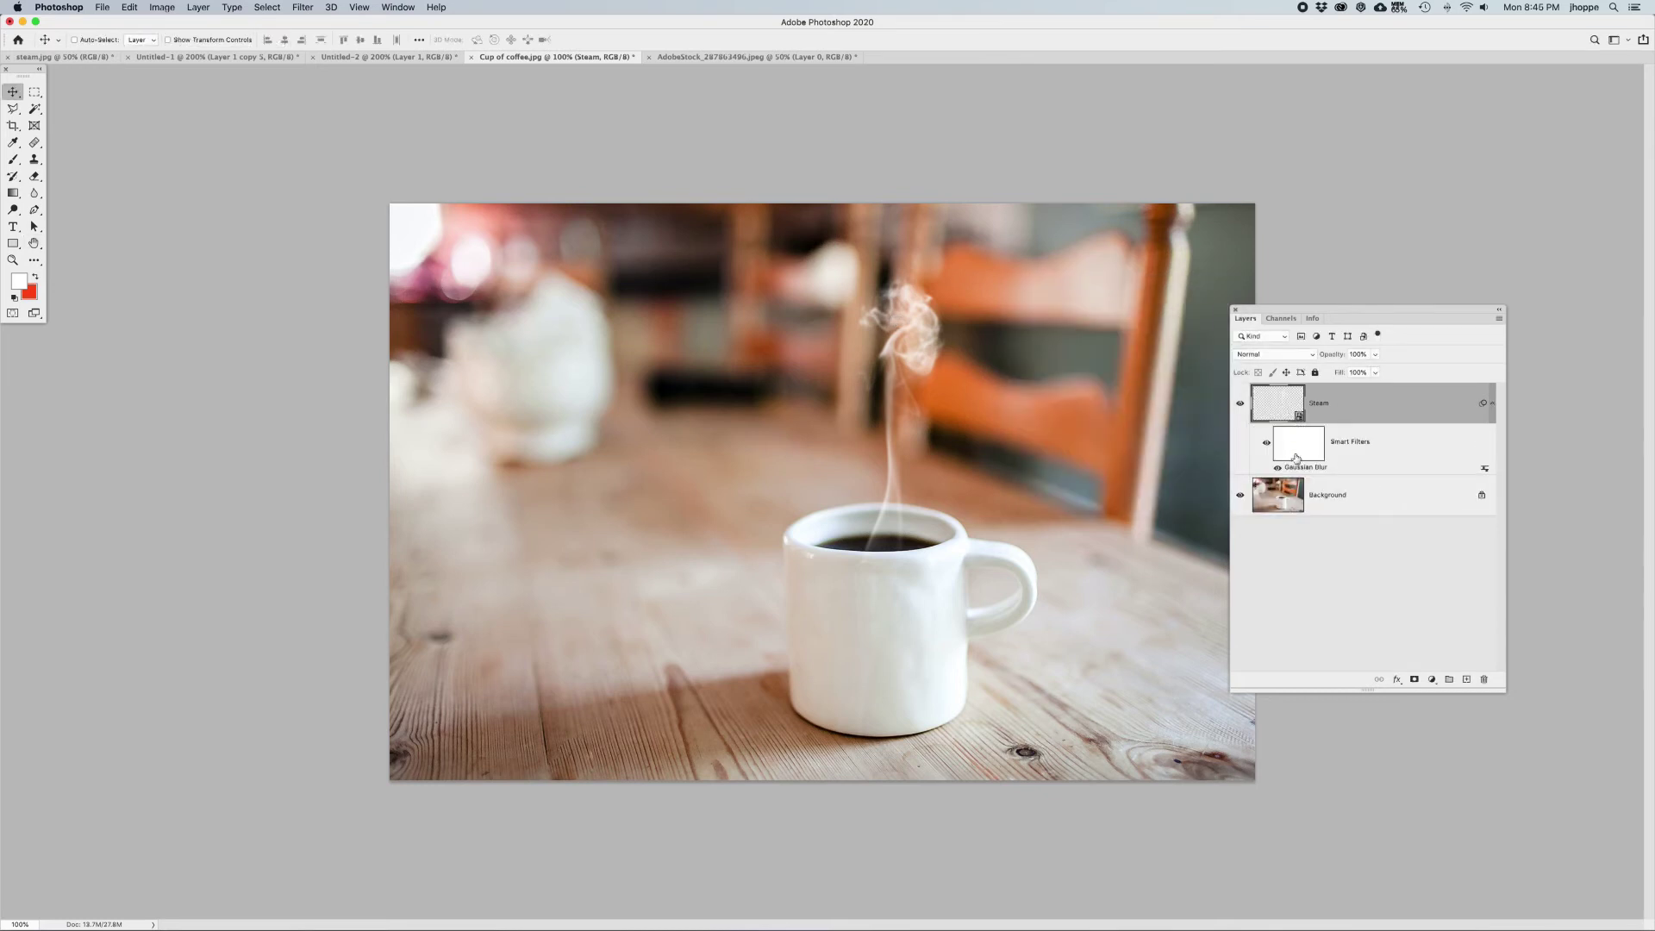
# - Widen the top of the steam plume with a perspective transform and move it up so its base sits in the cup
pyautogui.press('super+t')
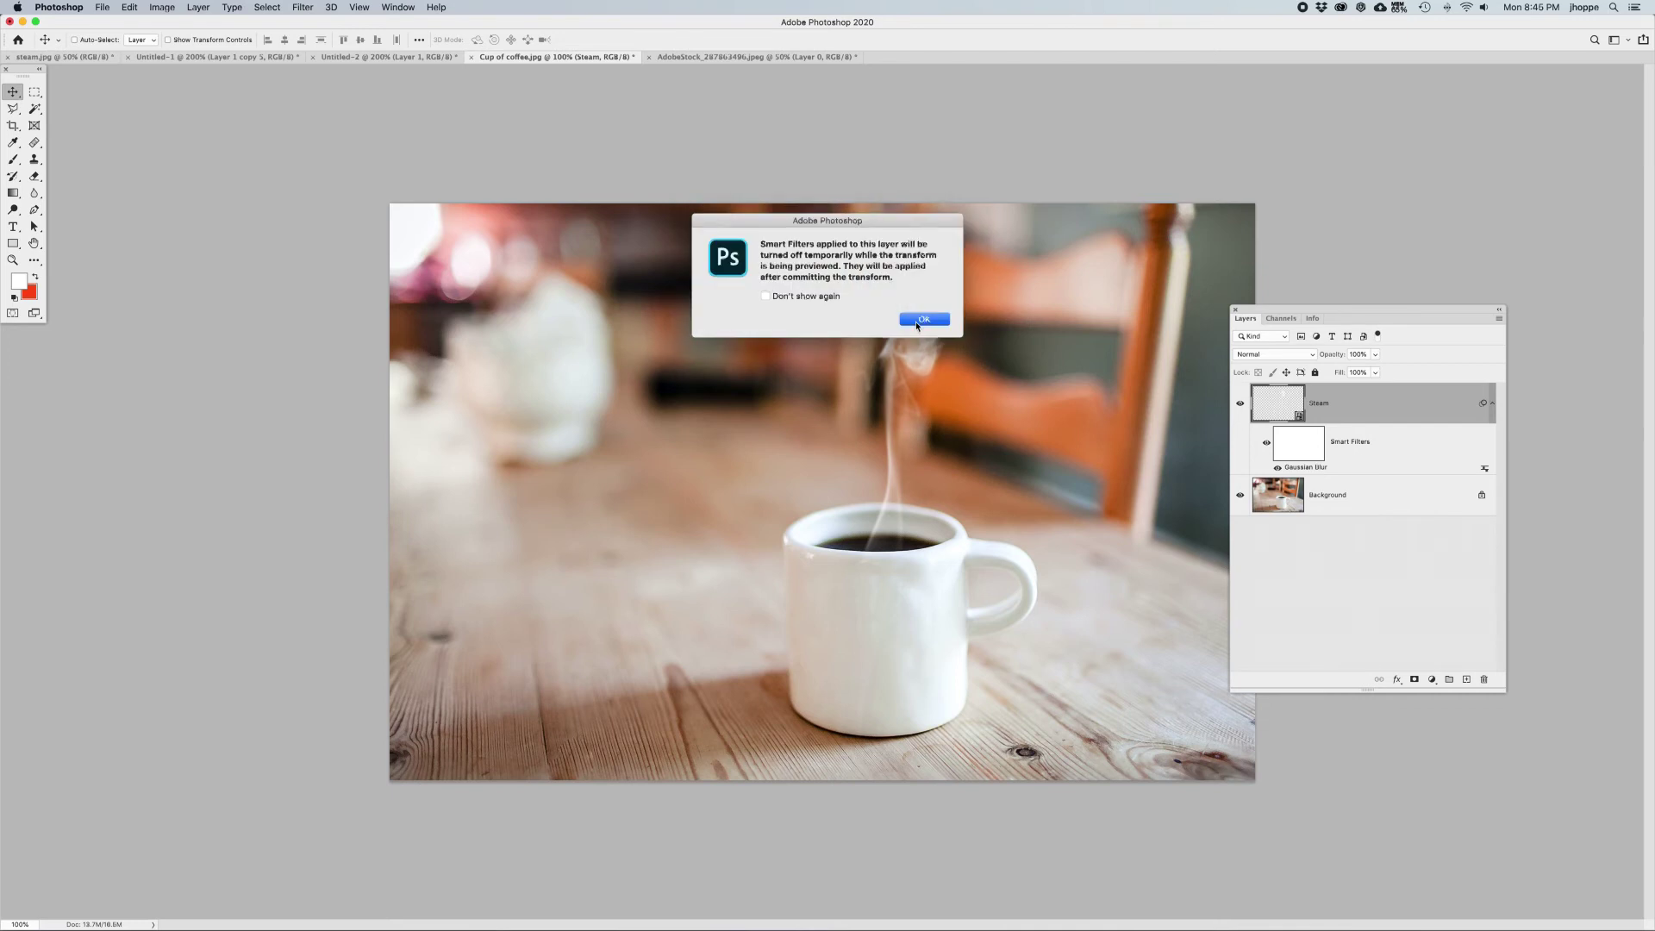
pyautogui.click(922, 320)
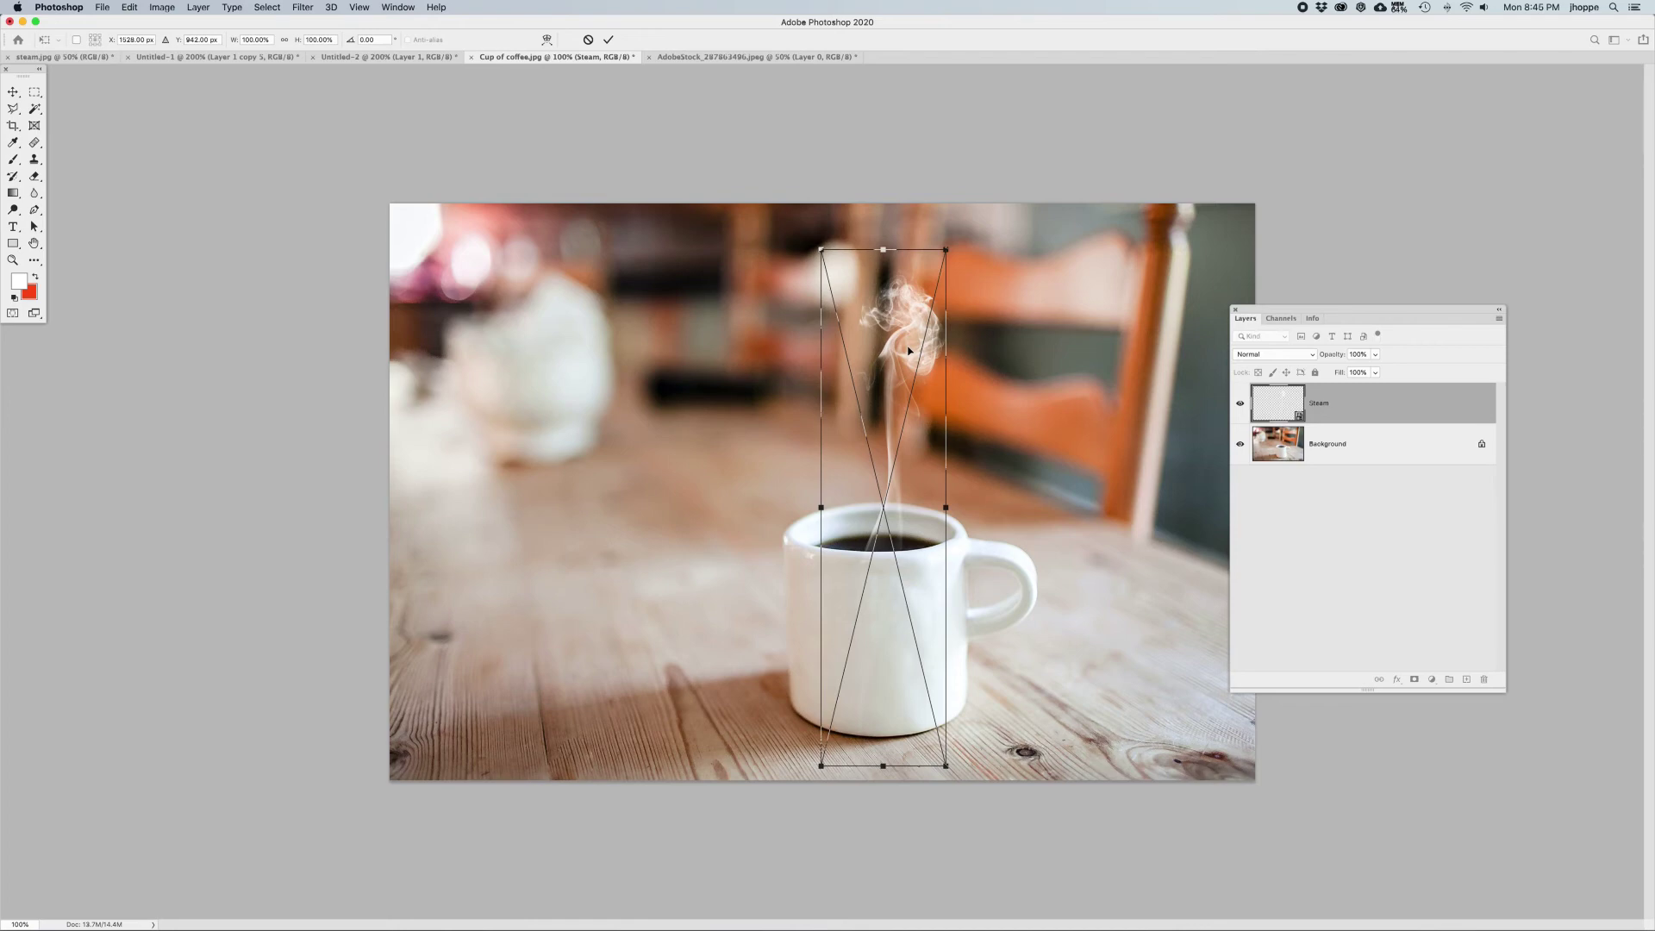
pyautogui.rightClick(908, 350)
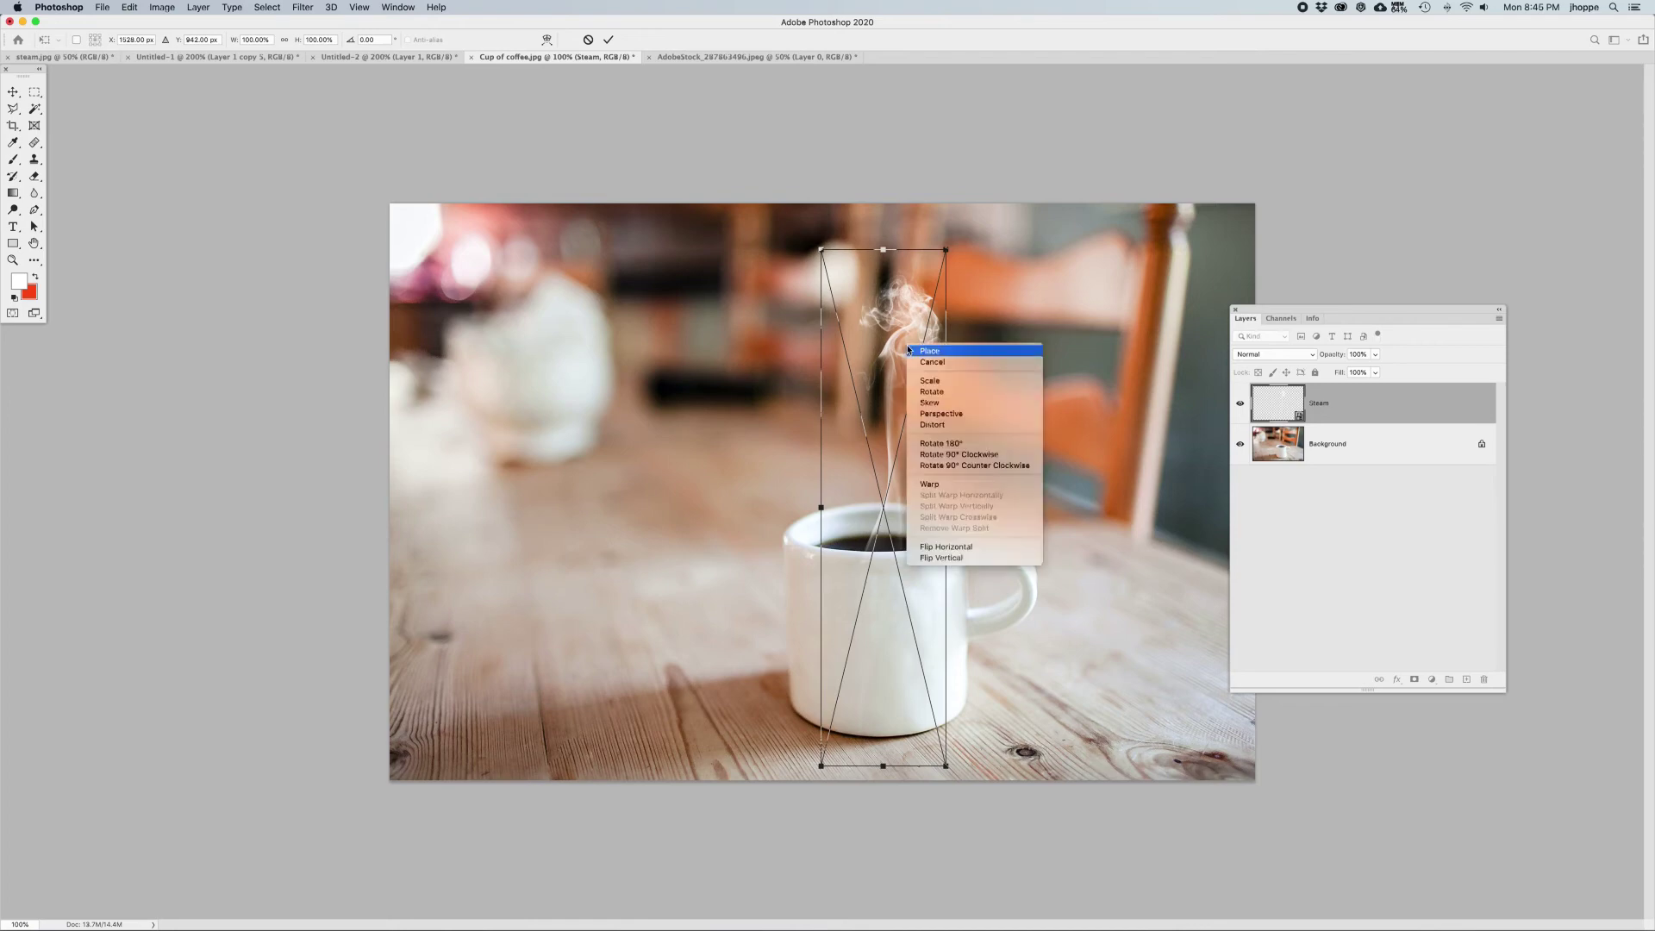
pyautogui.click(925, 414)
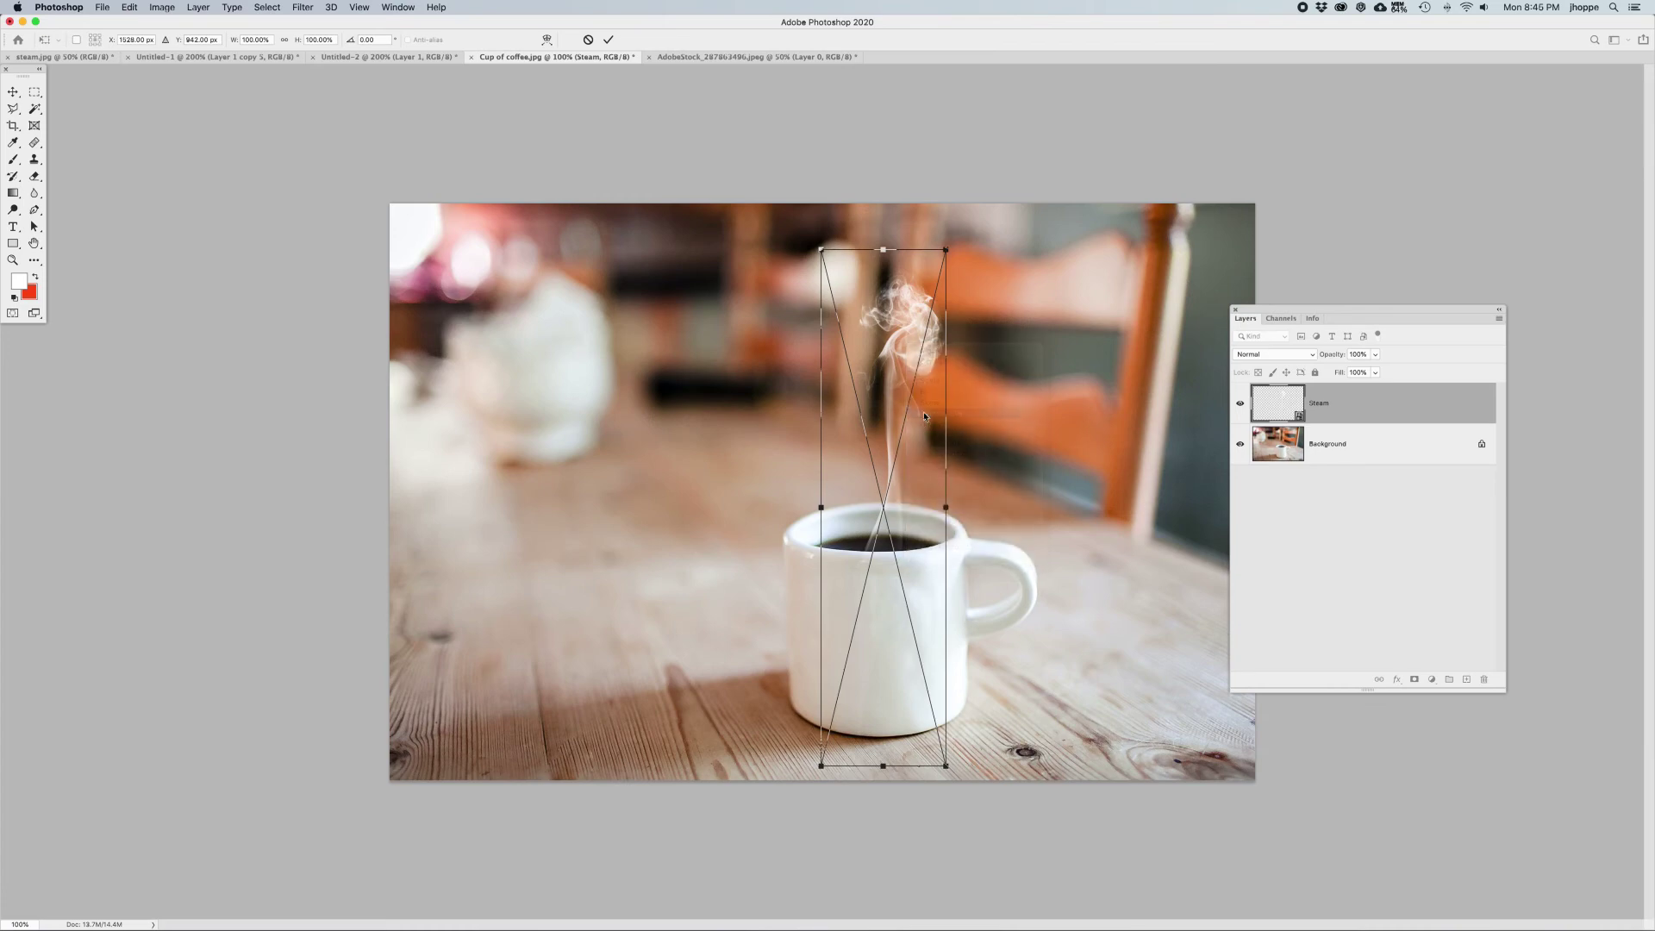
pyautogui.rightClick(819, 252)
pyautogui.click(802, 252)
pyautogui.moveTo(821, 250); pyautogui.dragTo(797, 250)
pyautogui.moveTo(898, 375); pyautogui.dragTo(895, 316)
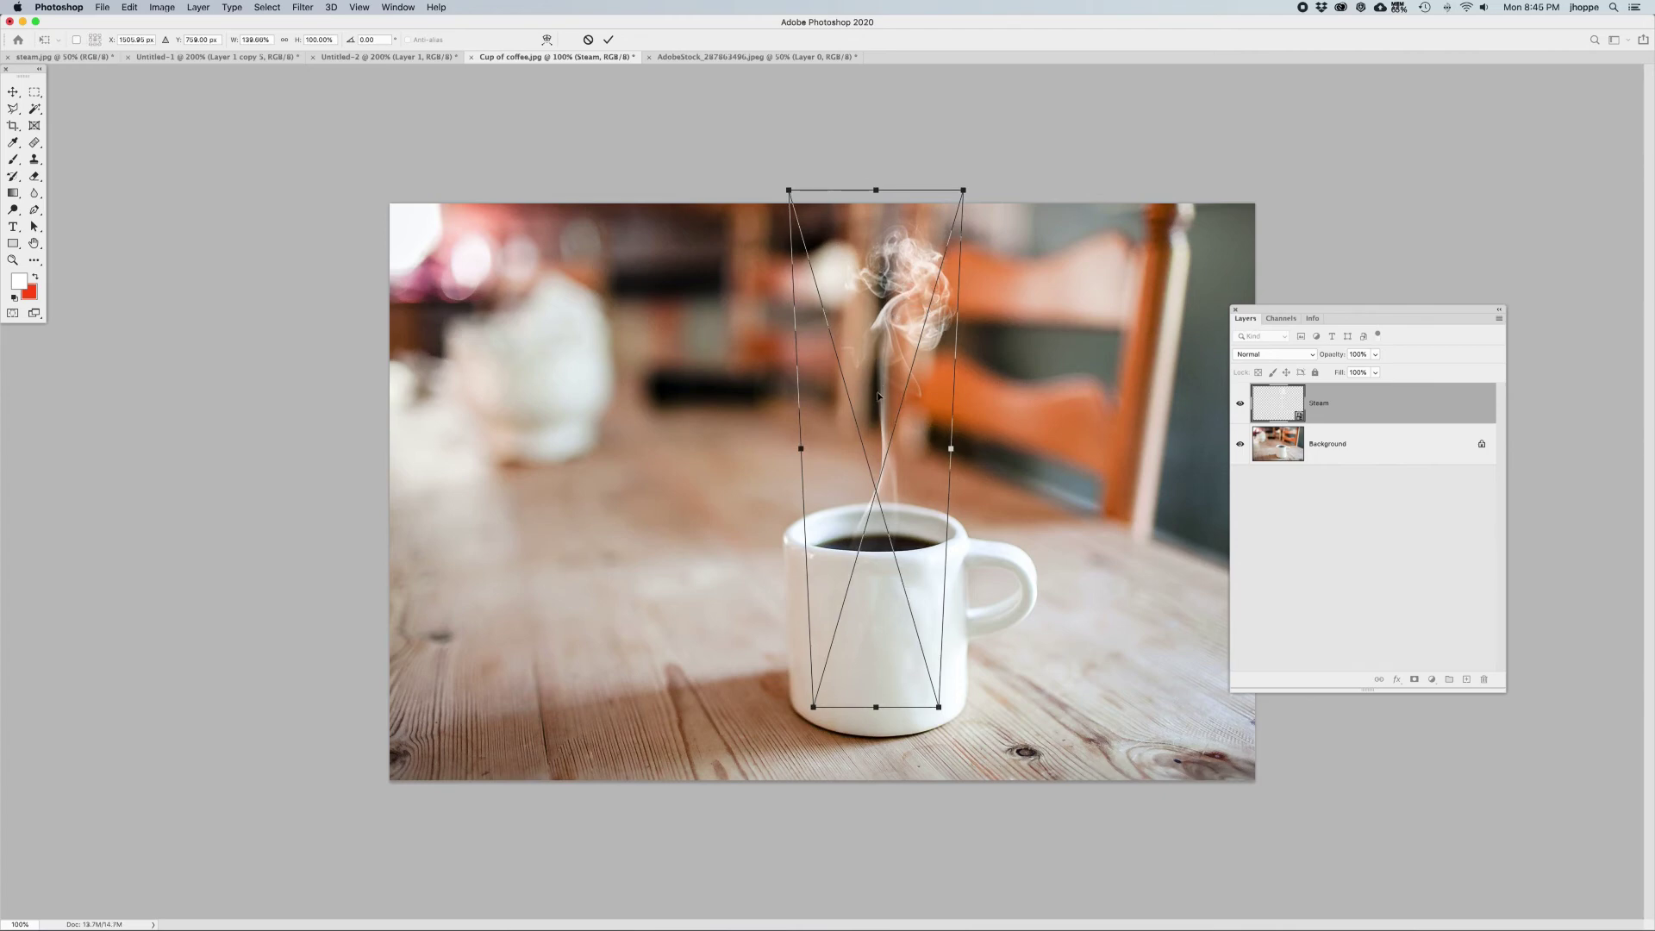
pyautogui.press('Return')
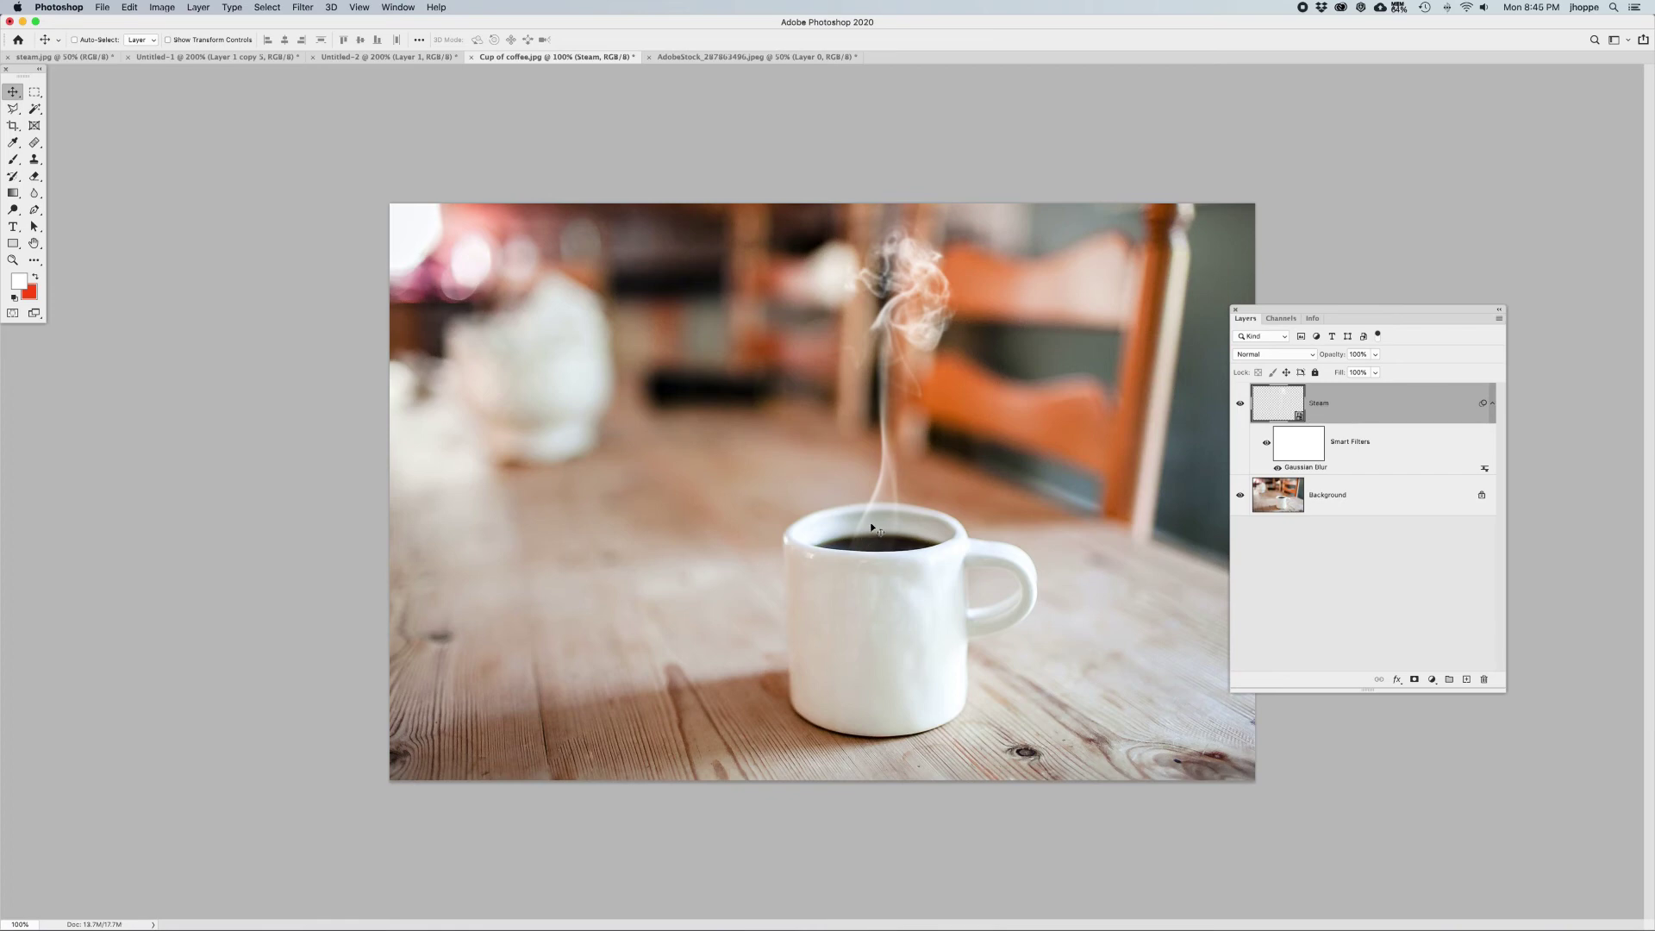
# - Fill the Steam layer's smart filter mask with an unreversed linear white-to-black gradient from the plume's top down to the coffee surface
pyautogui.click(1301, 450)
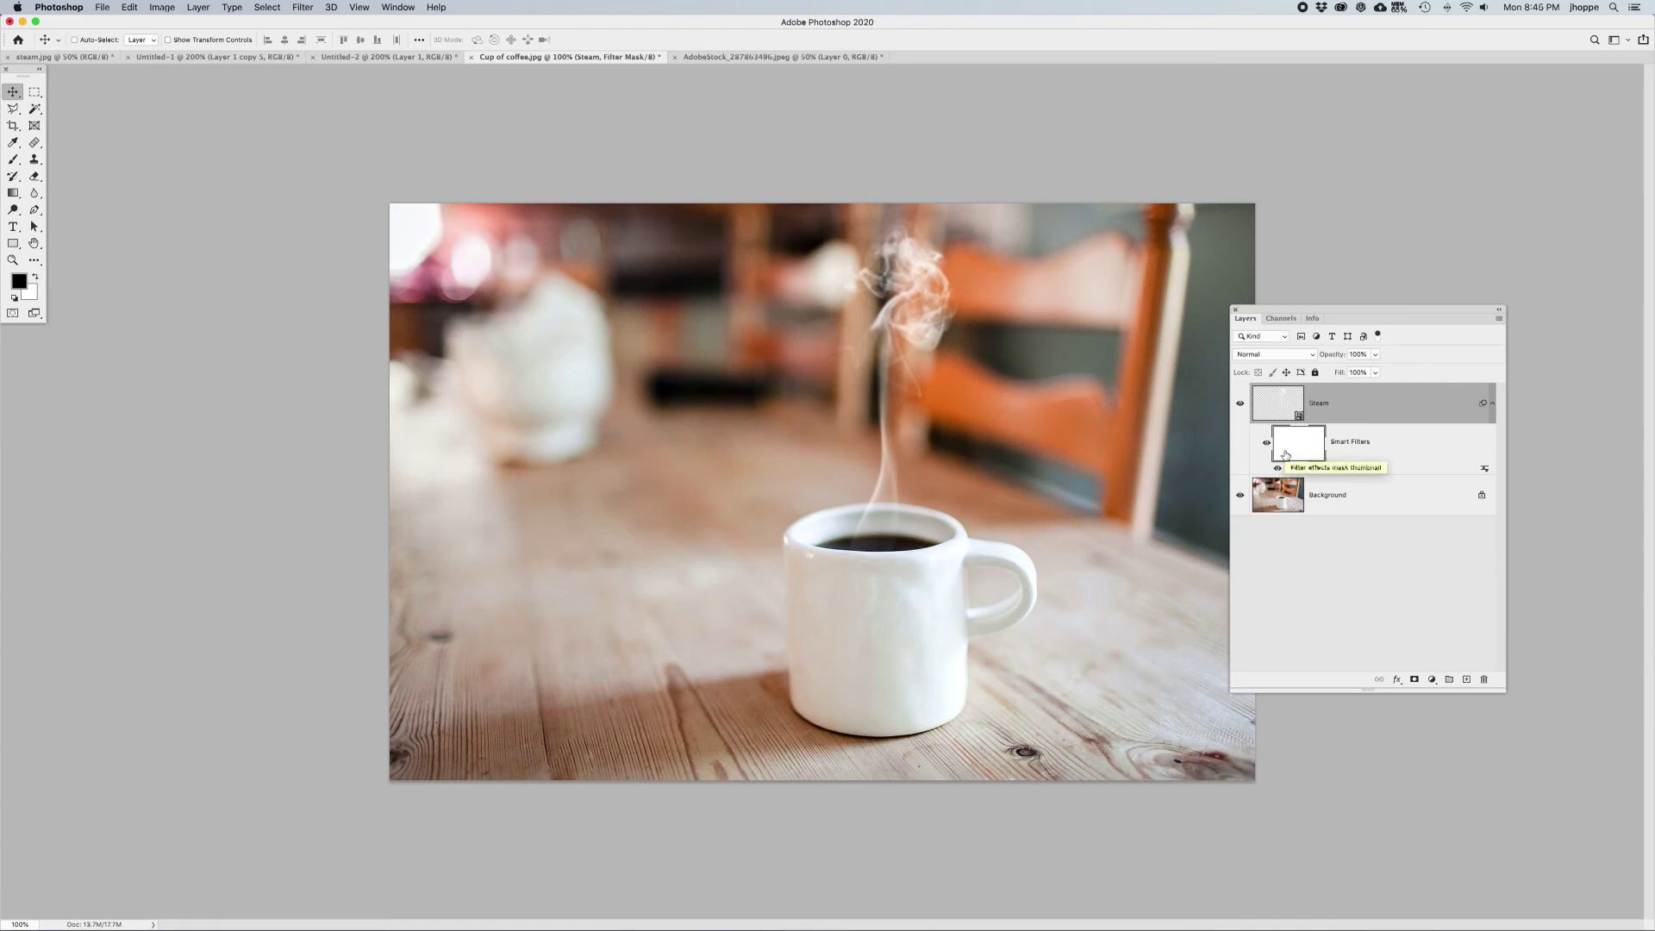
pyautogui.press('g')
pyautogui.click(14, 193)
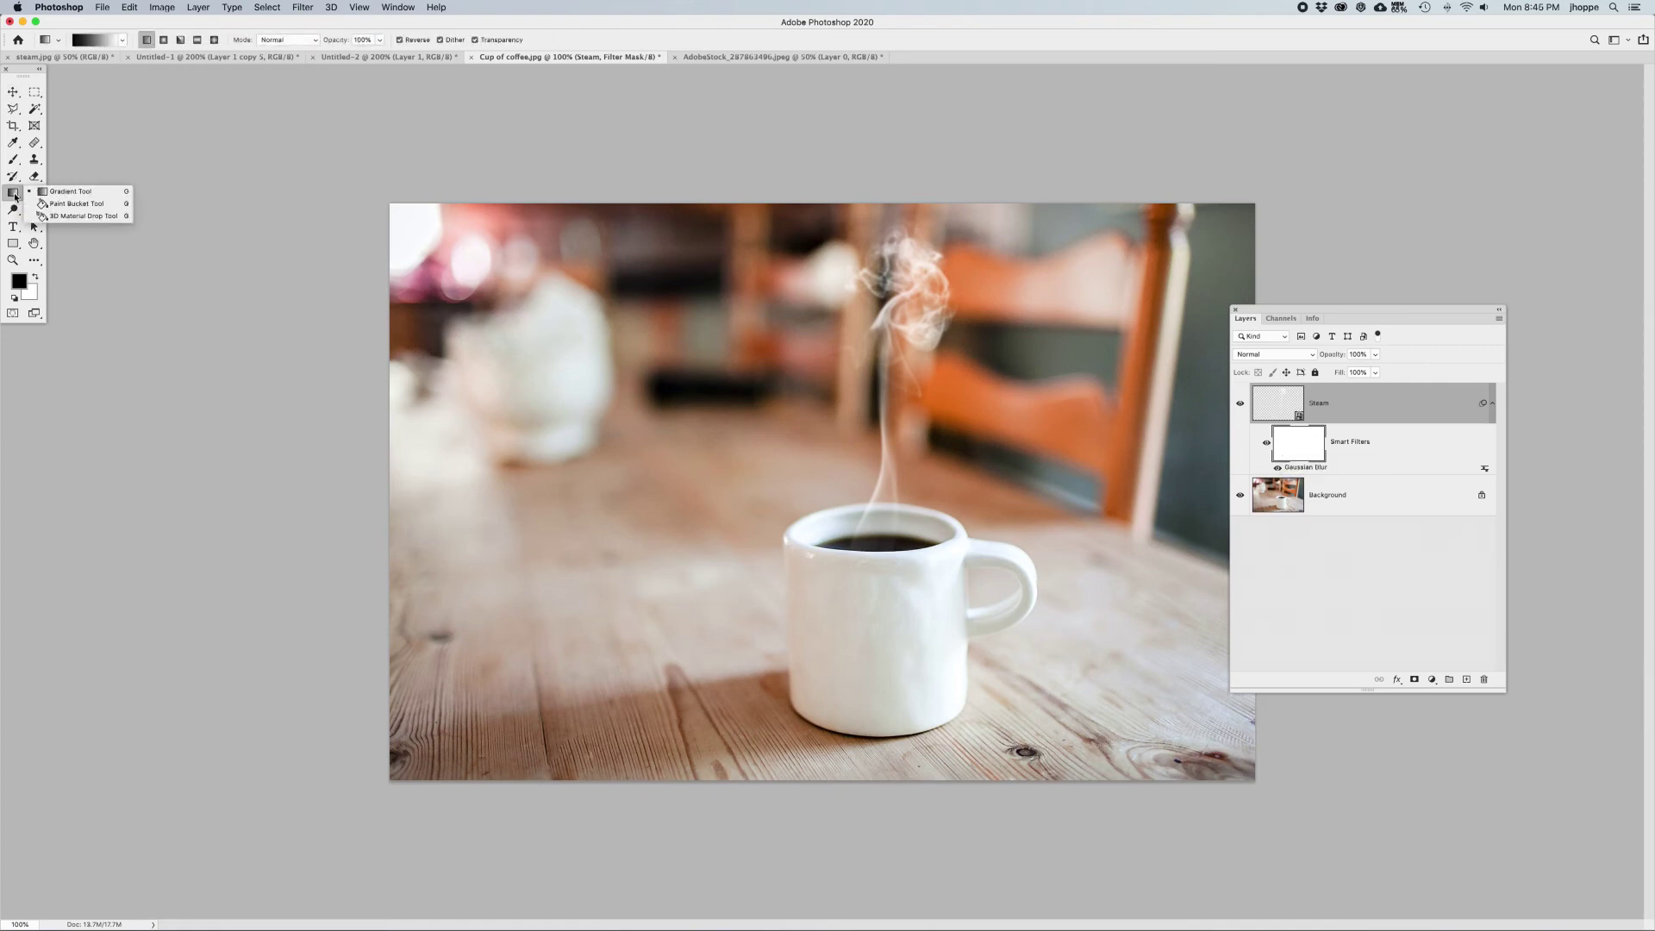
pyautogui.click(70, 195)
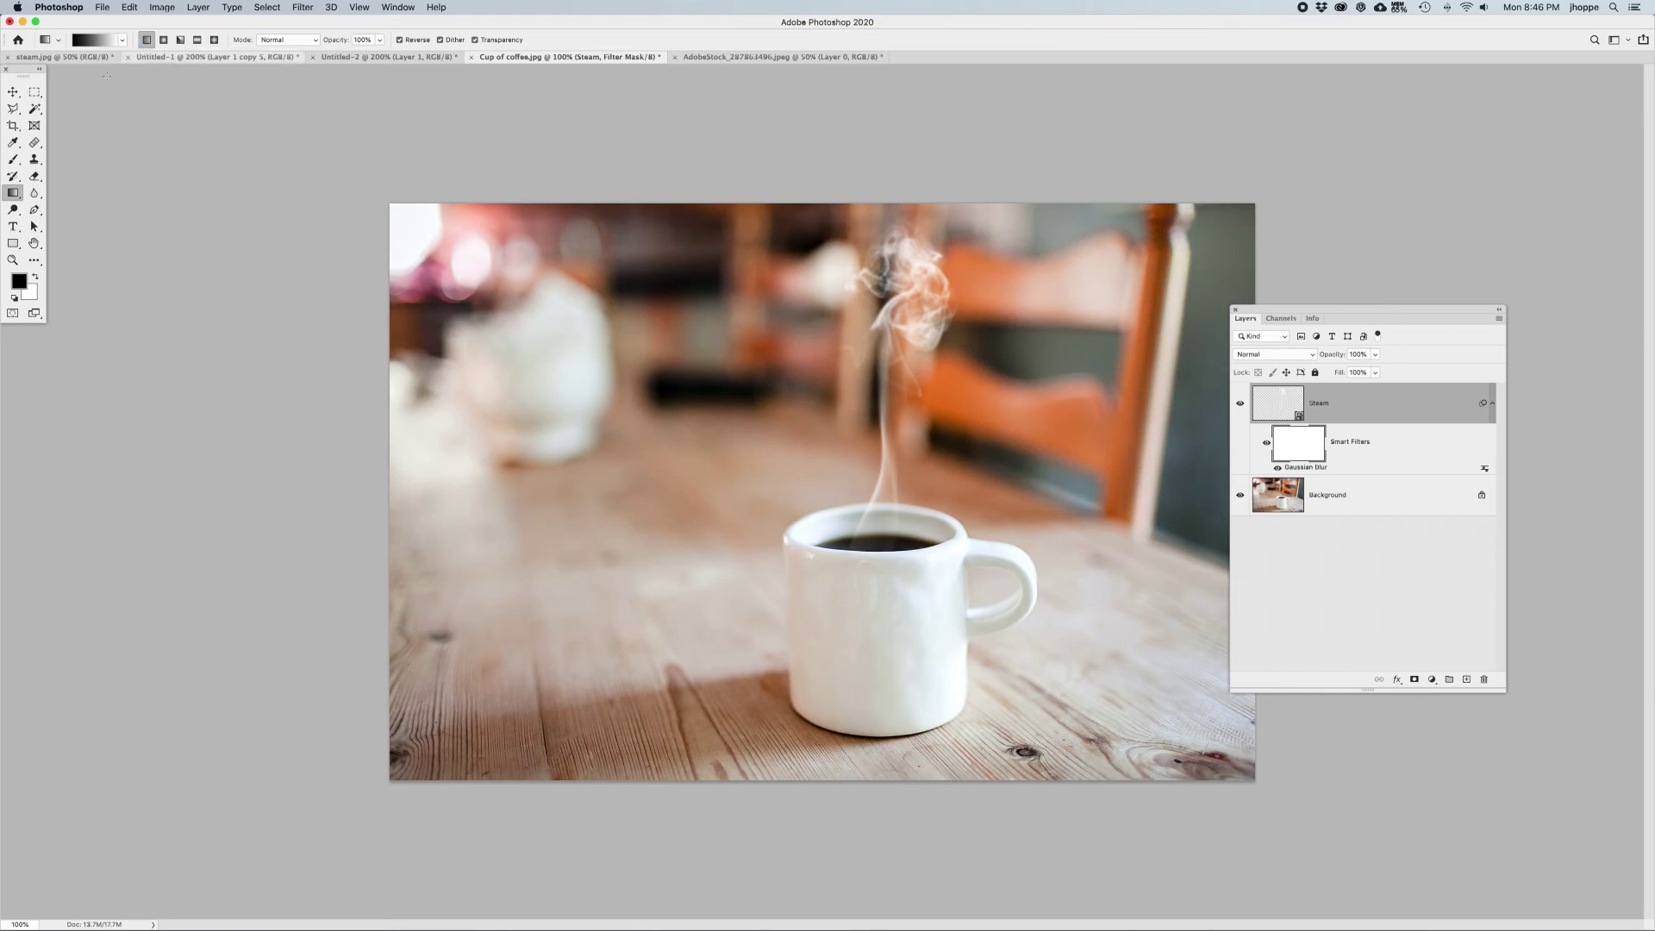
pyautogui.click(15, 299)
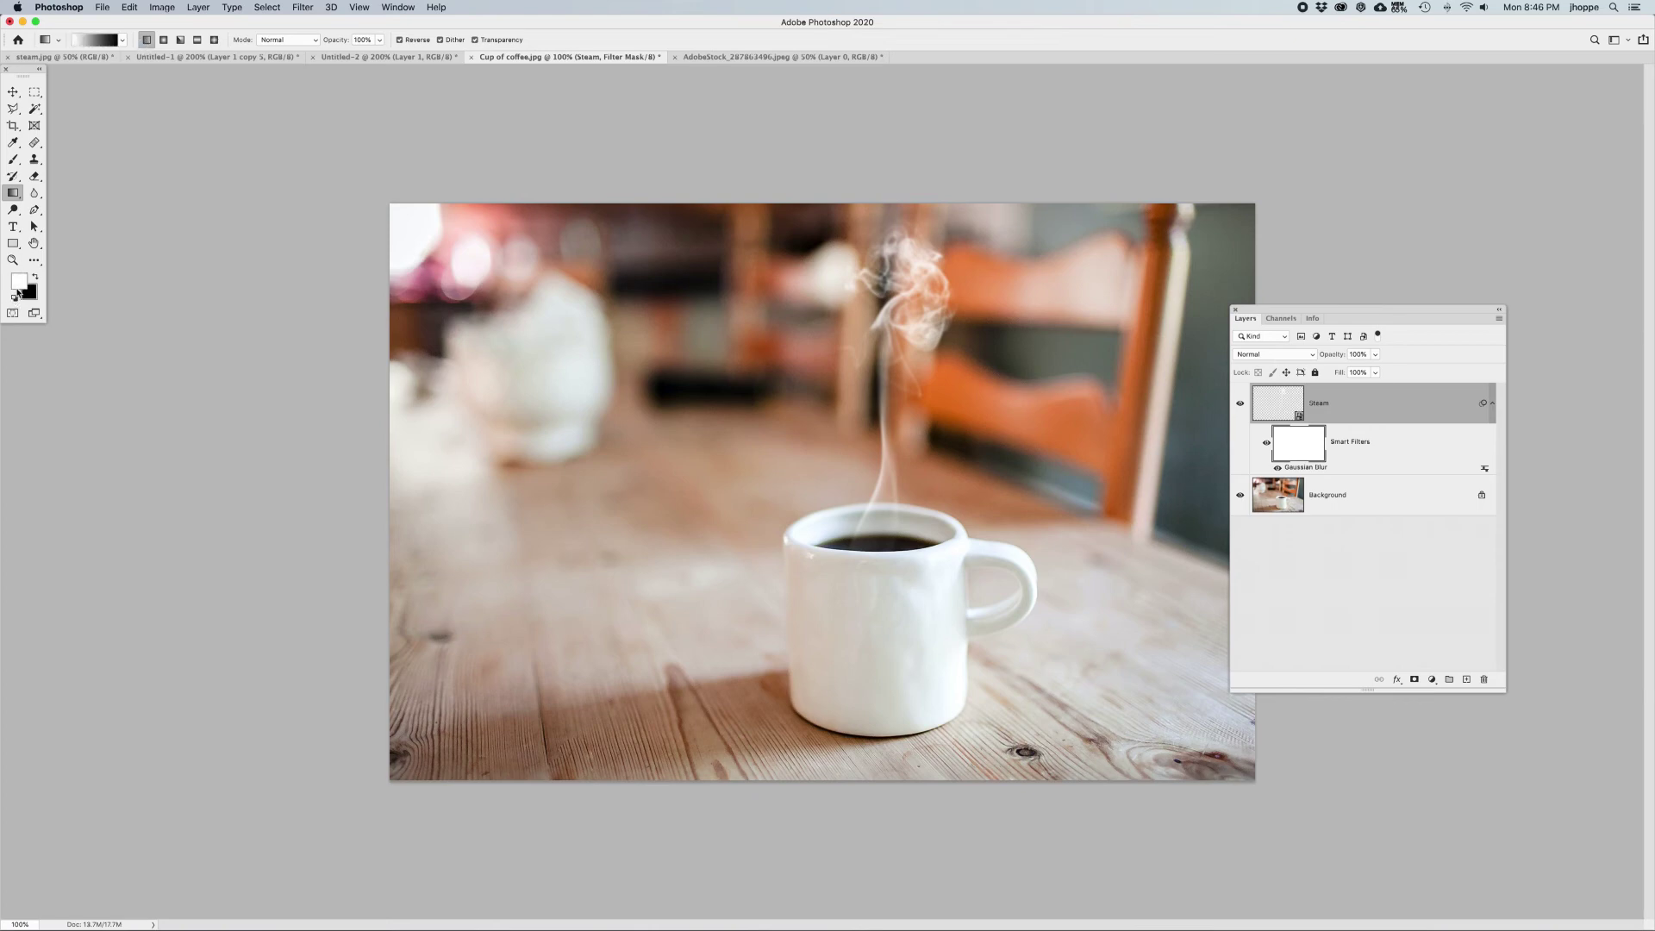
pyautogui.click(122, 40)
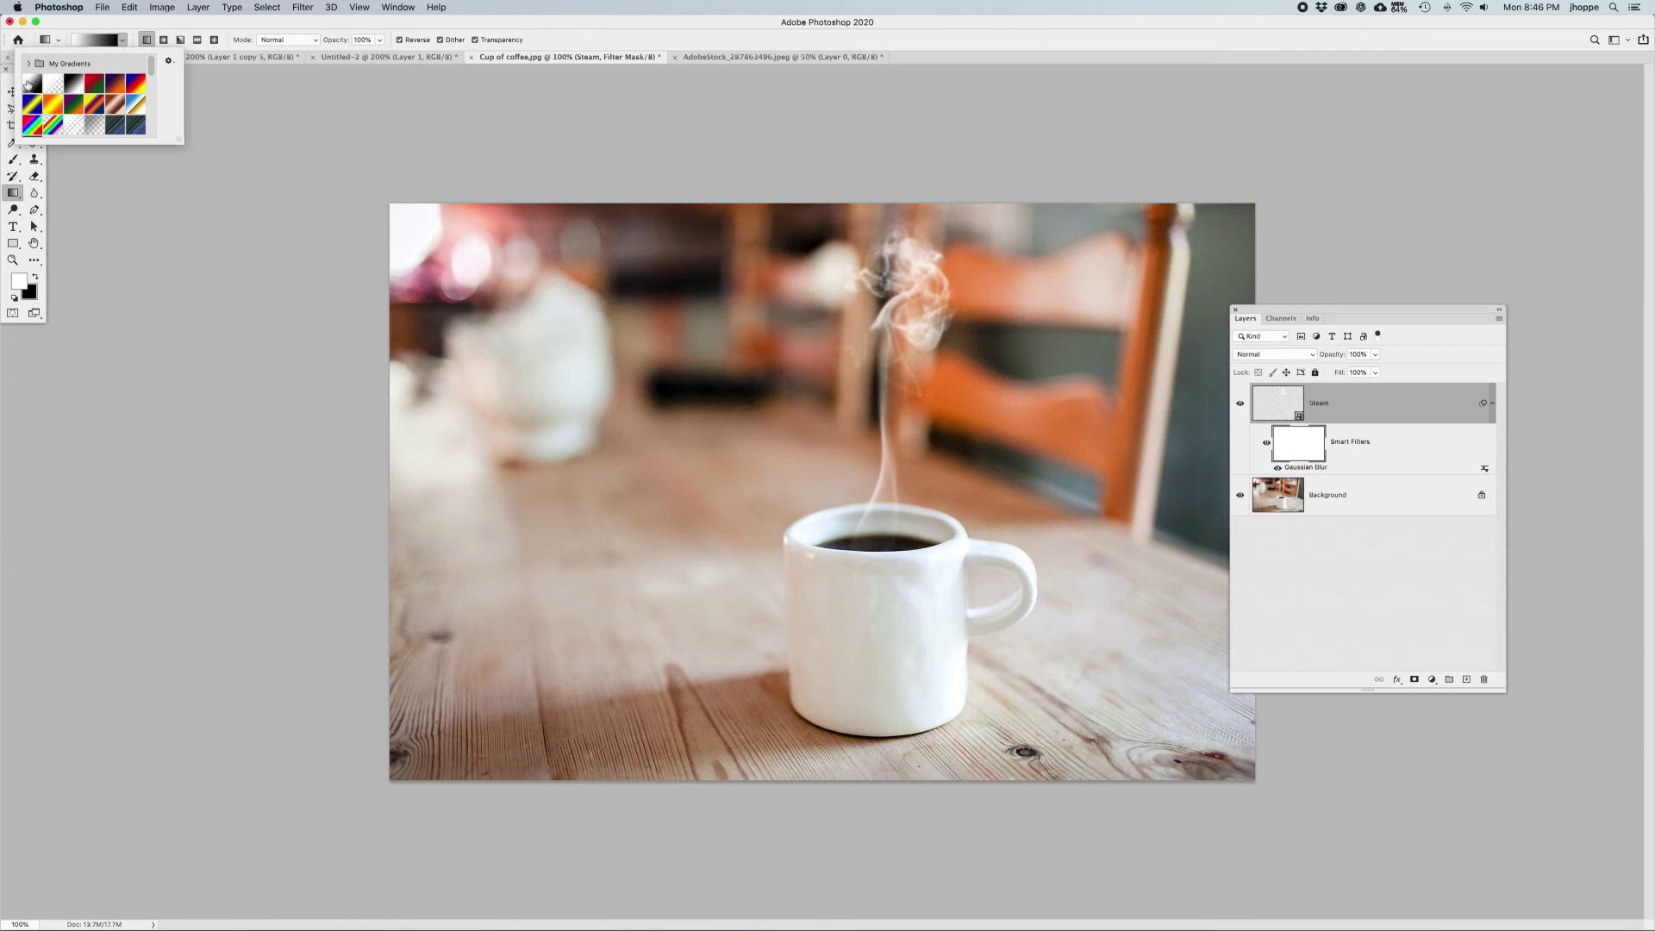
pyautogui.click(123, 41)
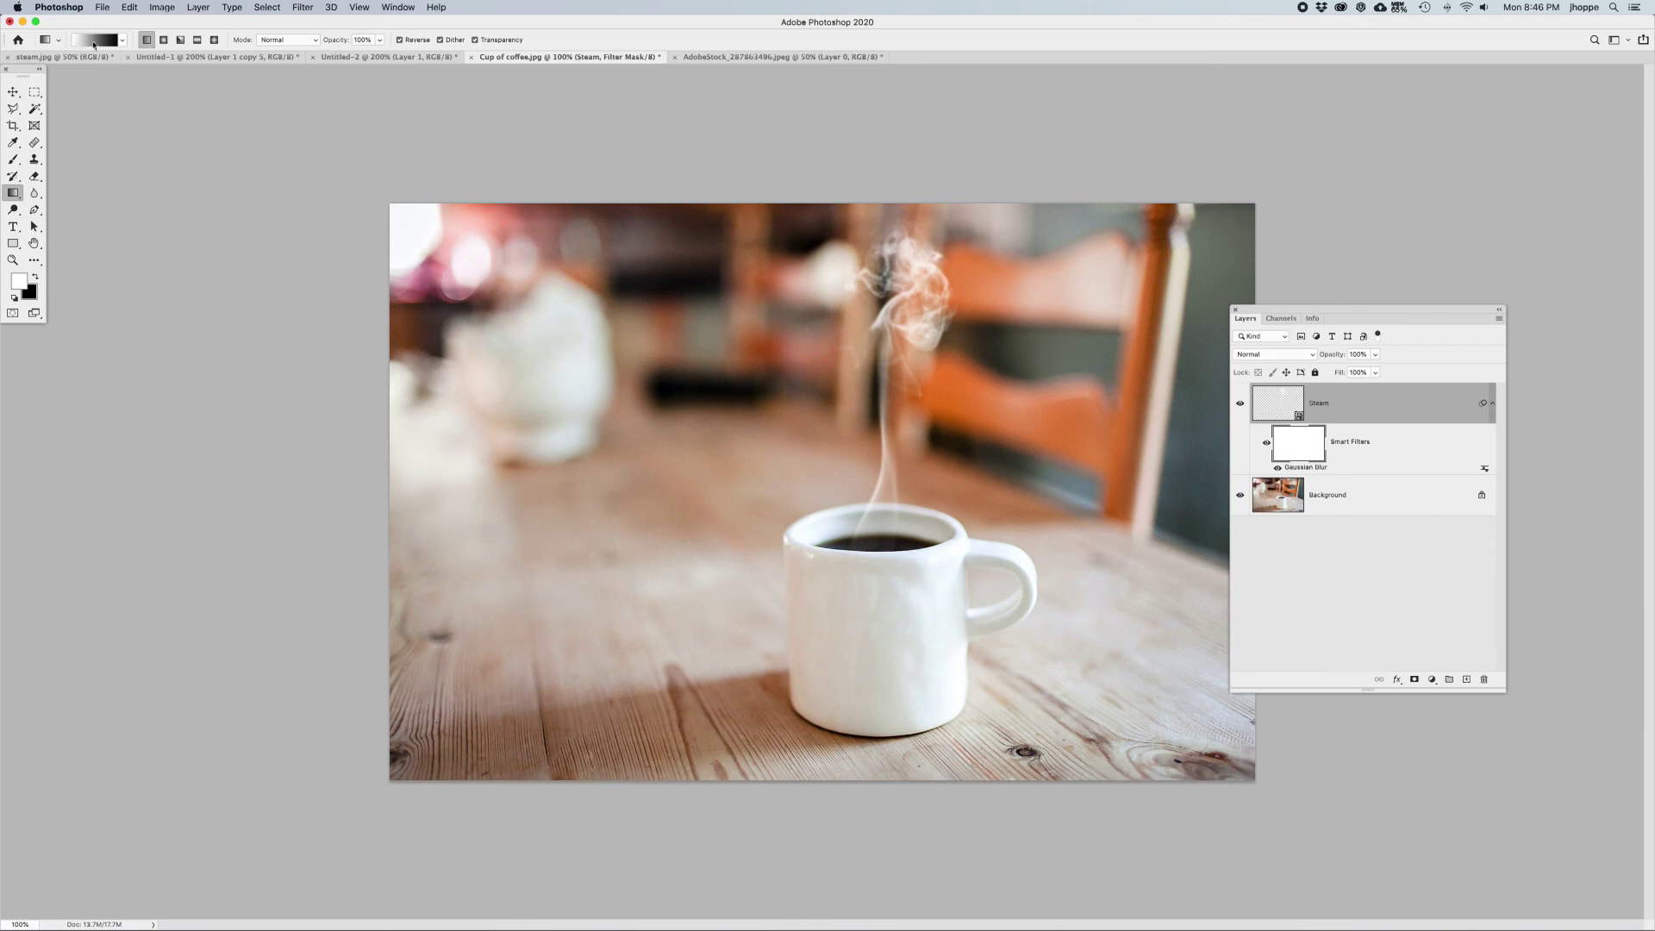
pyautogui.moveTo(904, 229); pyautogui.dragTo(892, 537)
pyautogui.click(400, 40)
pyautogui.moveTo(896, 231); pyautogui.dragTo(882, 536)
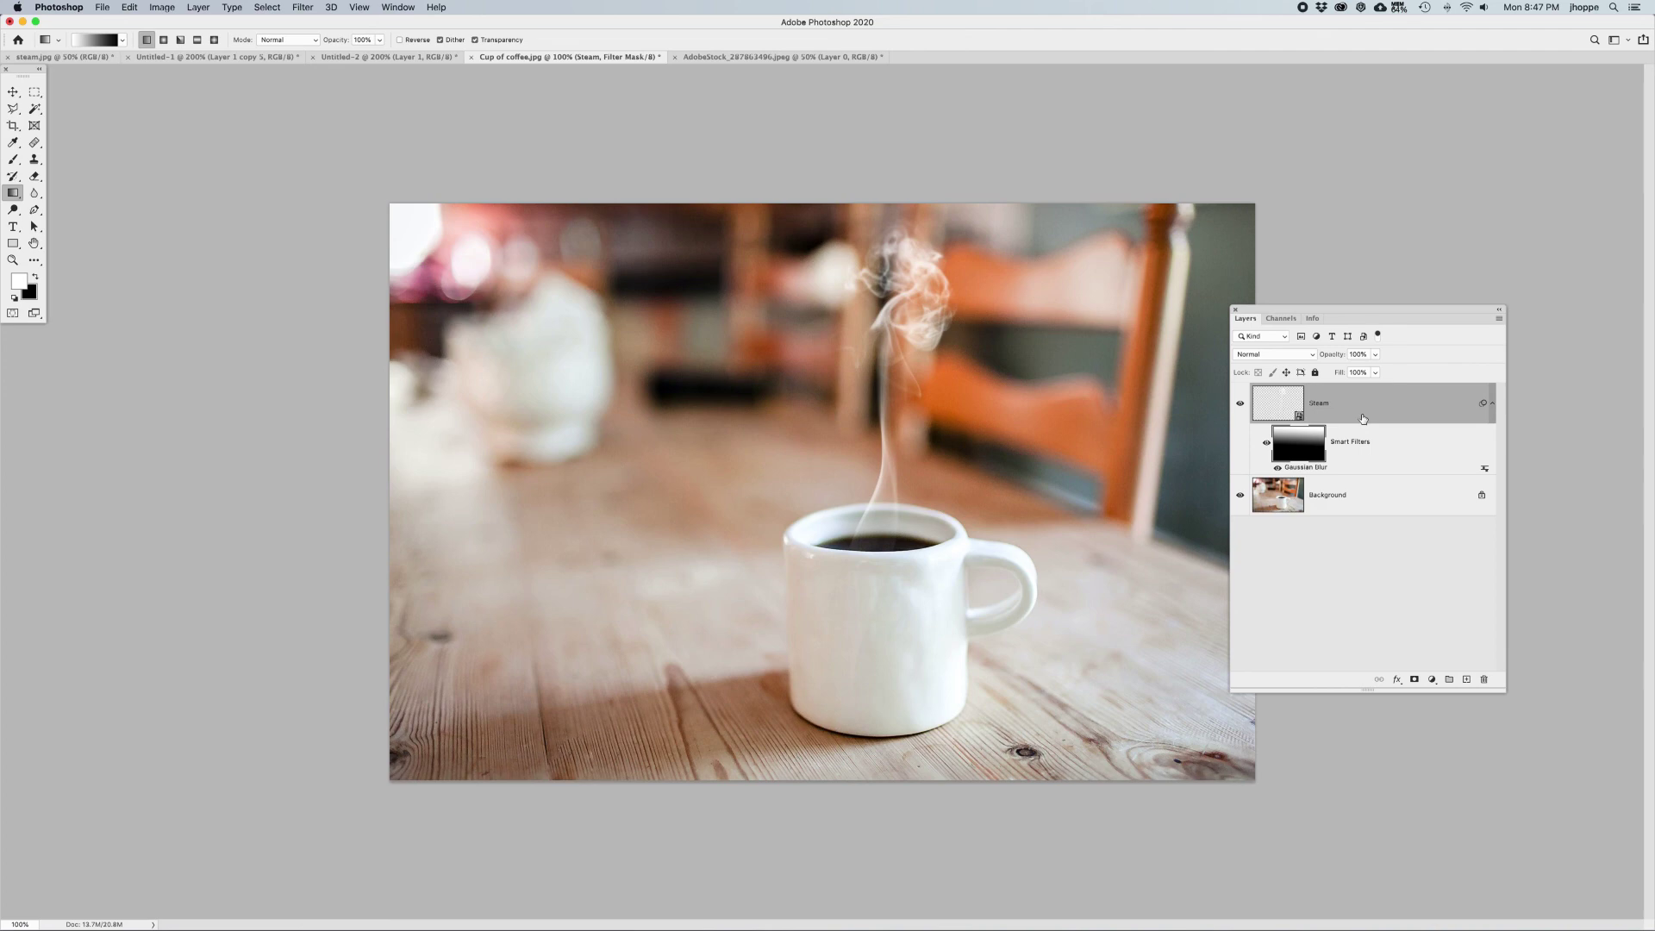
# - Try a red steam stamp on a new layer over the white plume, compare with it hidden, and delete that layer
pyautogui.click(1466, 680)
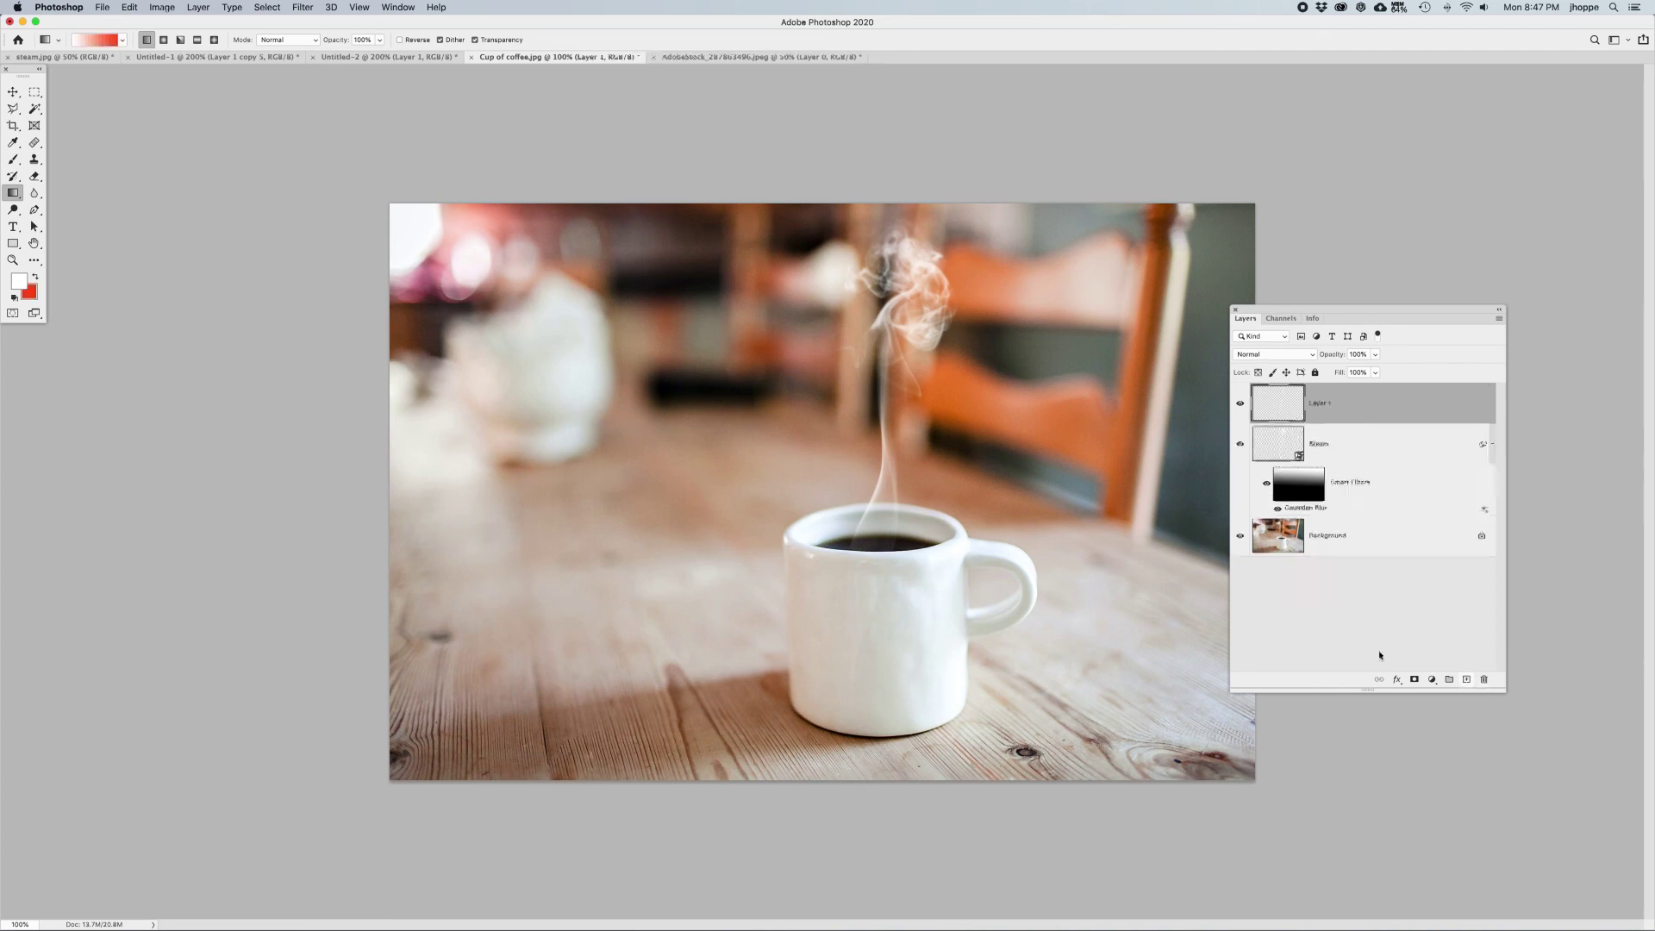
pyautogui.click(36, 276)
pyautogui.press('b')
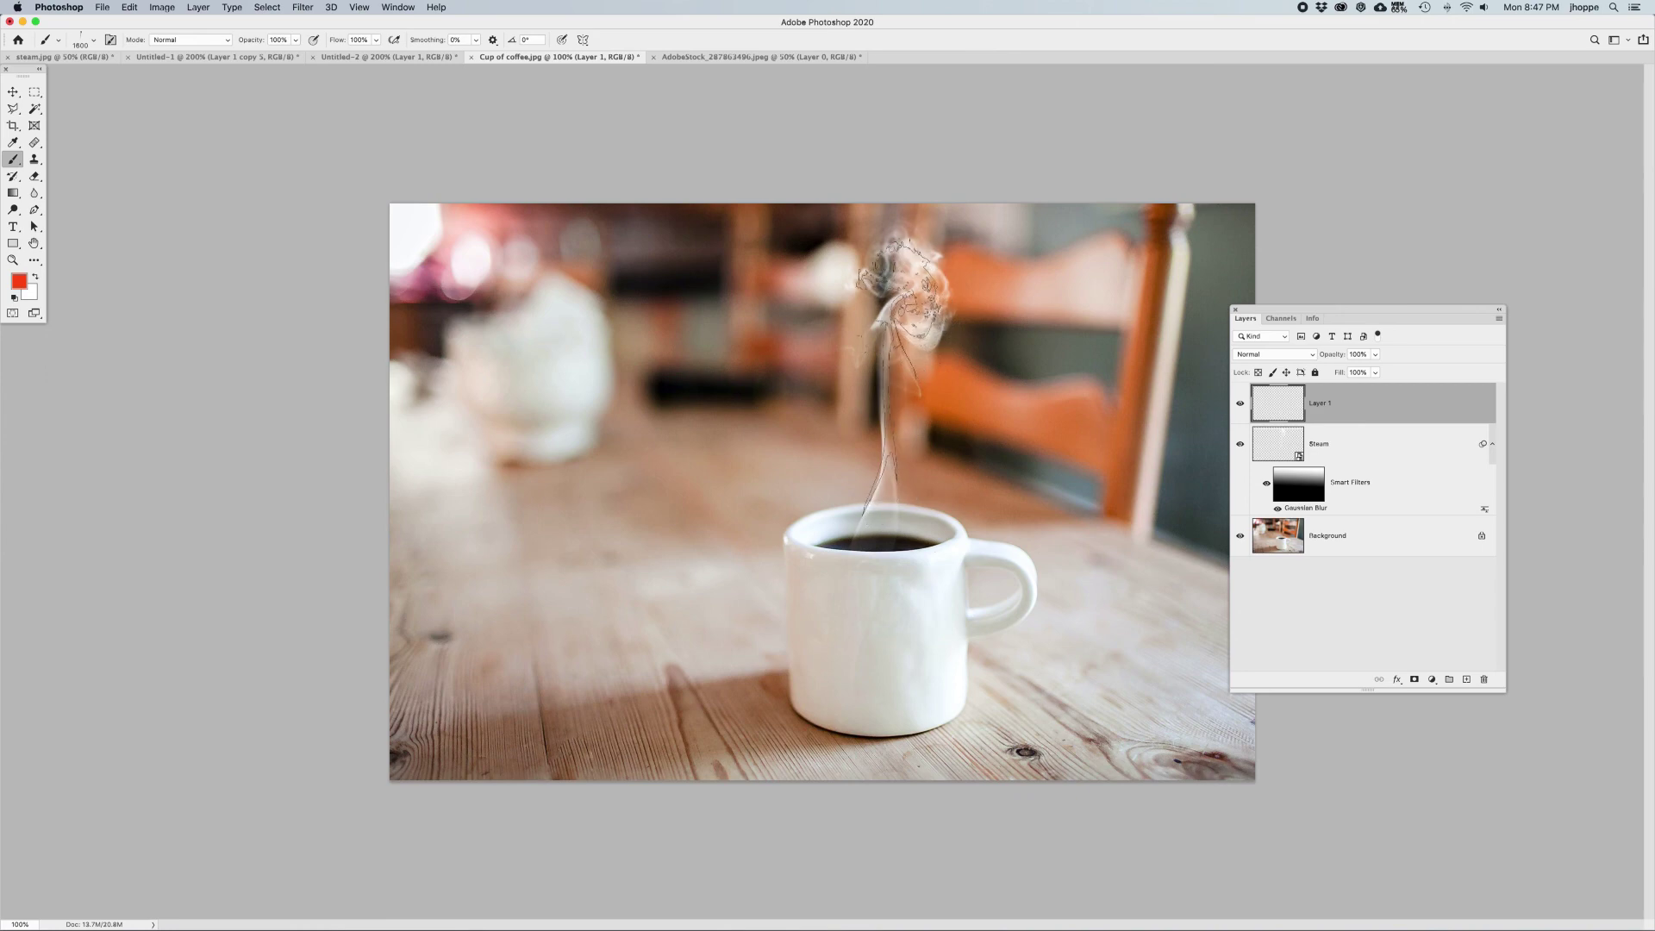
pyautogui.click(910, 384)
pyautogui.press('v')
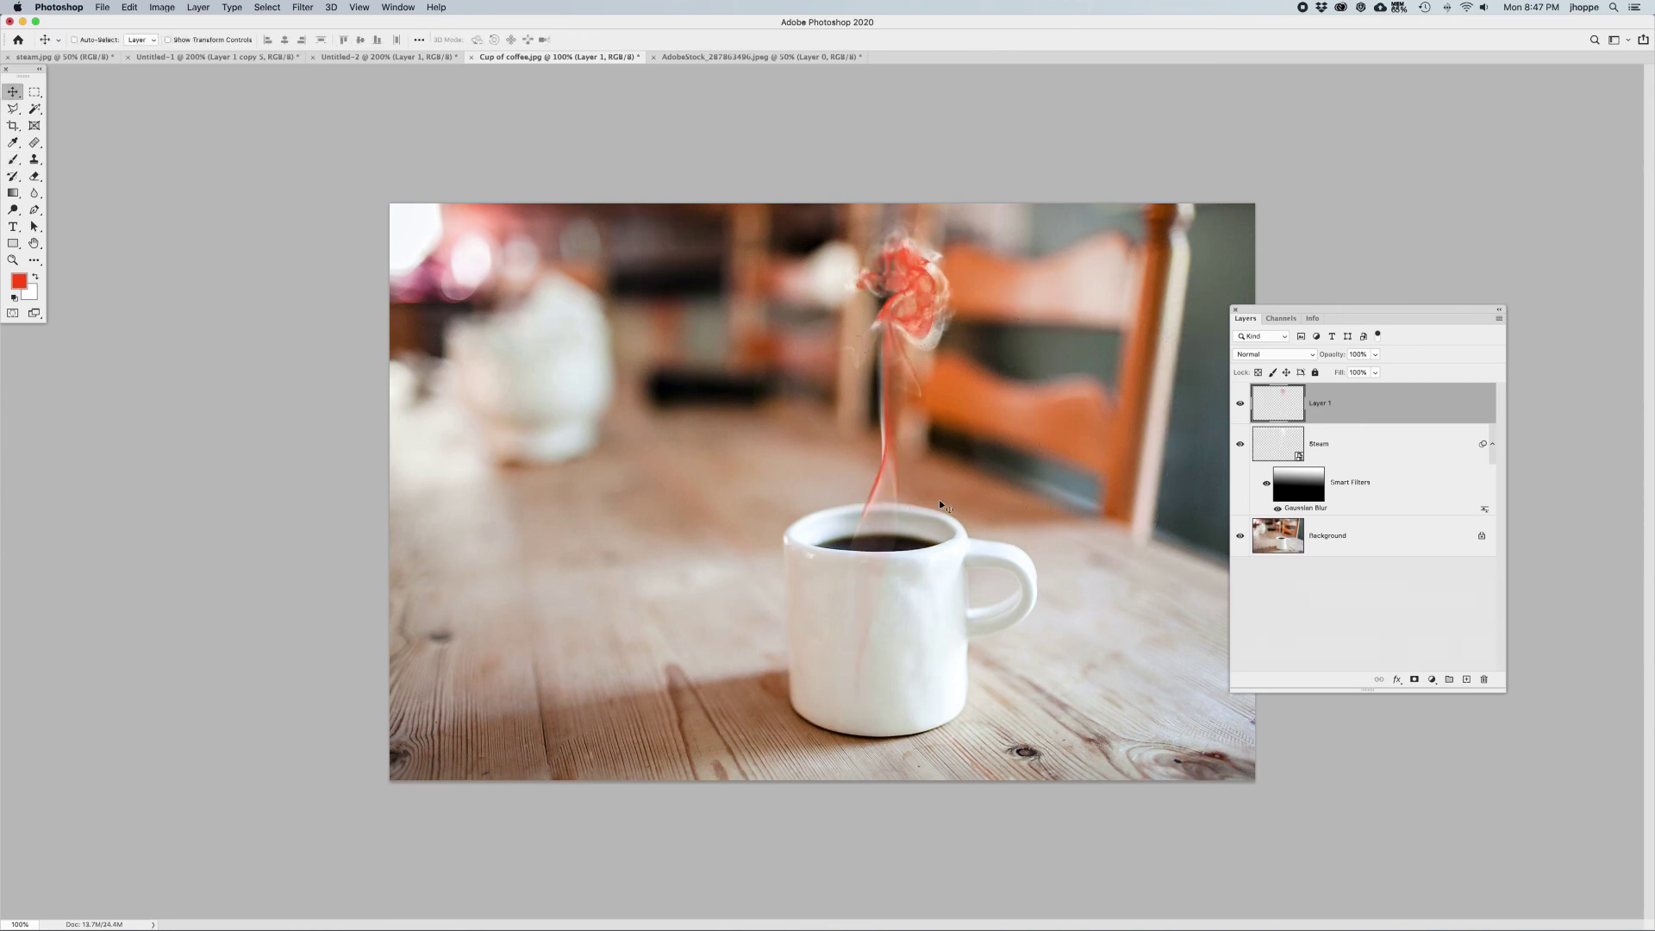
pyautogui.moveTo(919, 509)
pyautogui.mouseDown()
pyautogui.moveTo(923, 459)
pyautogui.moveTo(911, 469)
pyautogui.mouseUp()
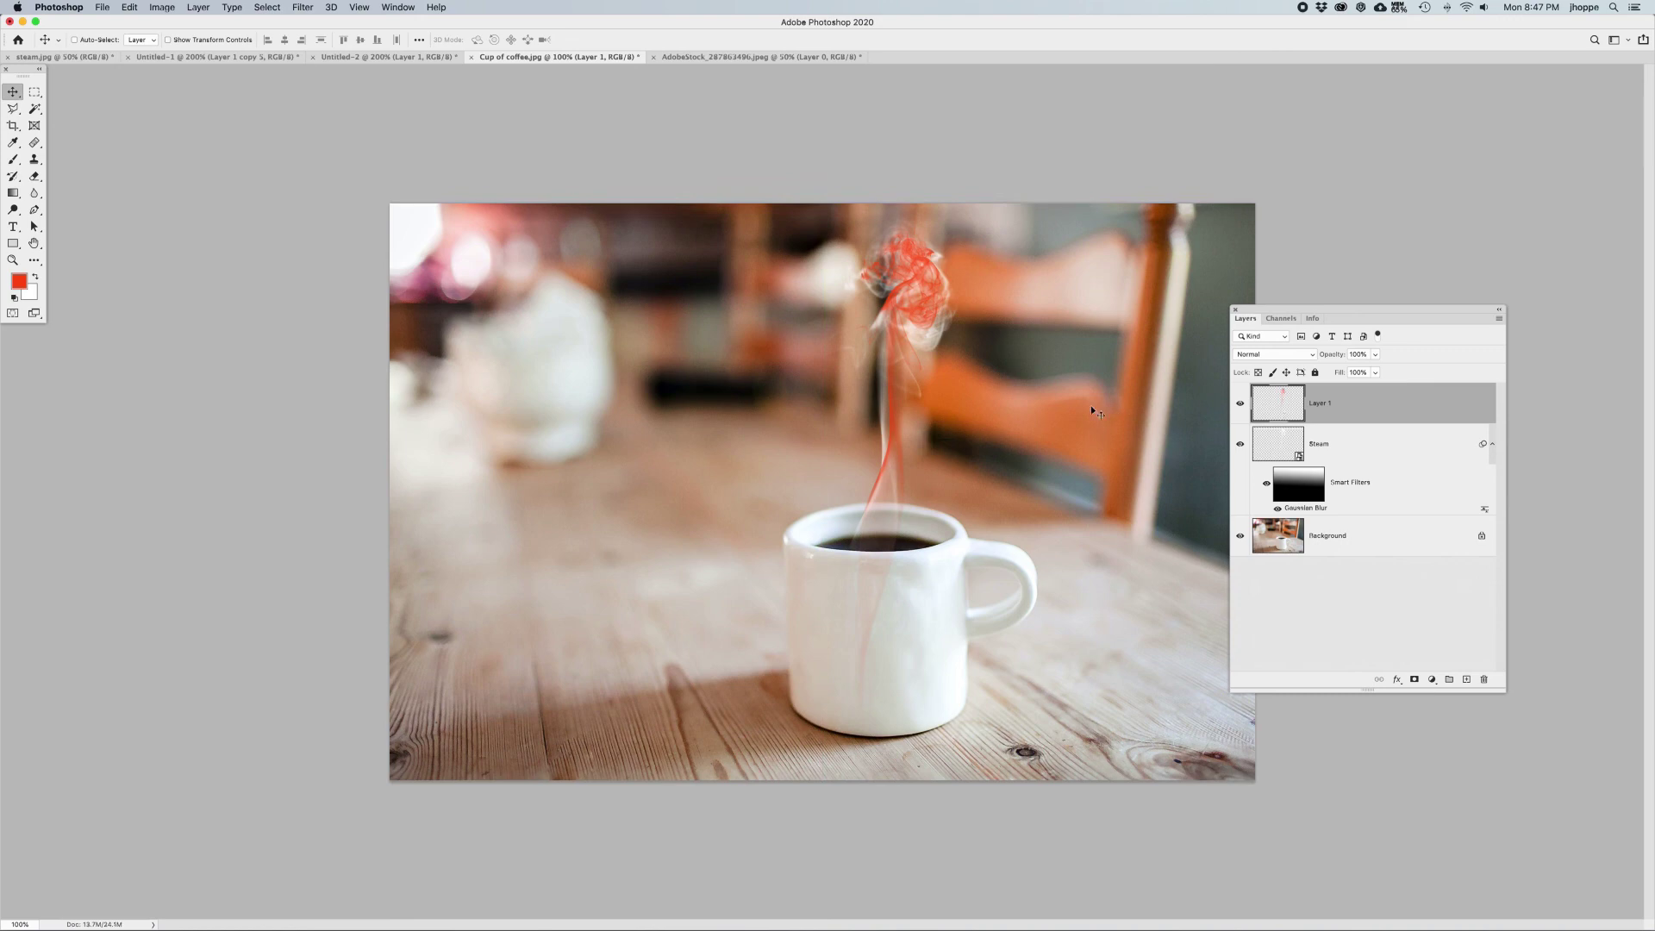
pyautogui.click(1242, 404)
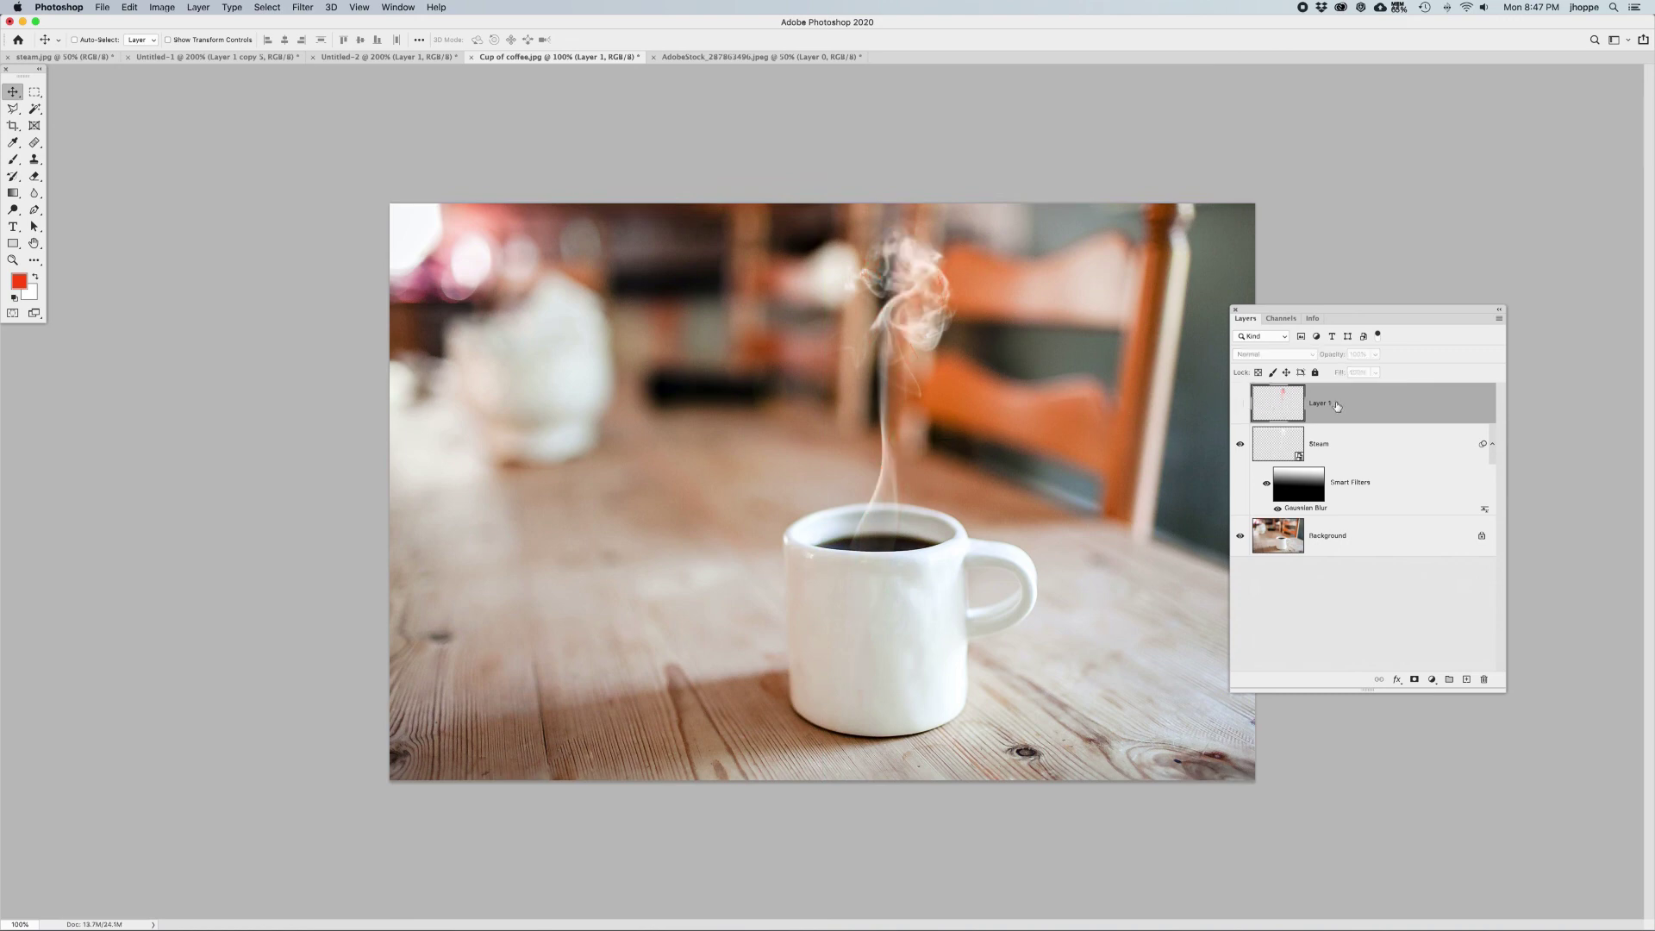
pyautogui.press('Delete')
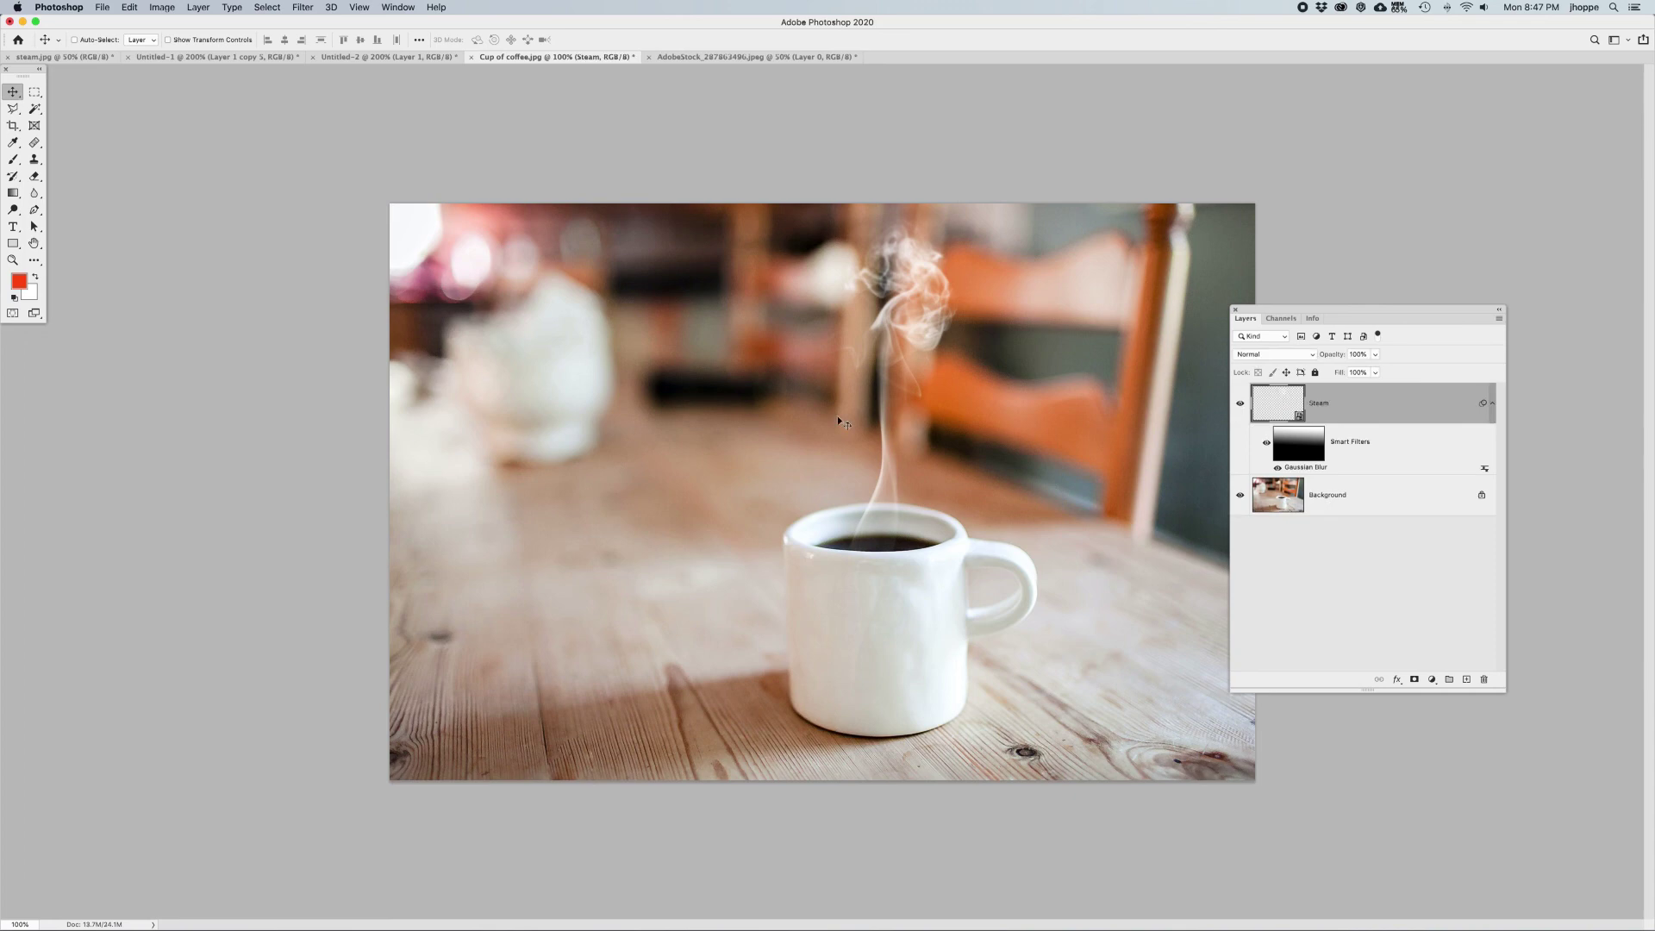